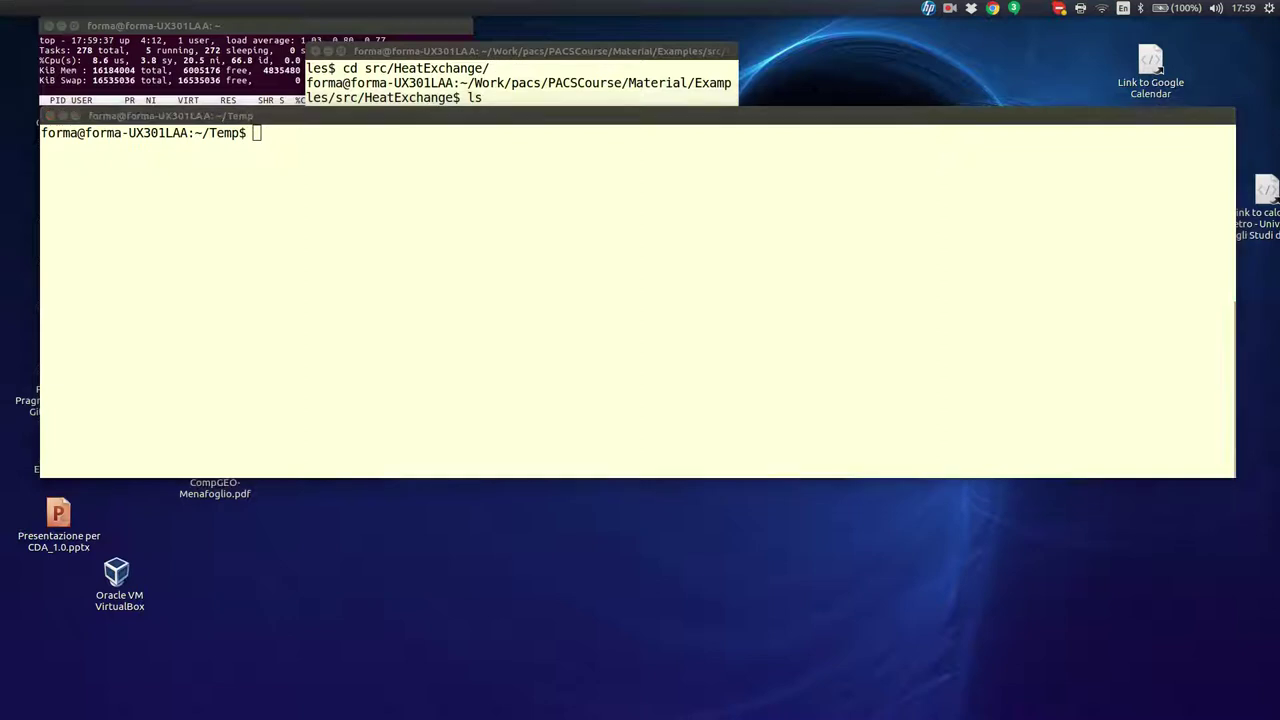
- Switch from the terminal to the Chrome window showing the gnuplot homepage
key(alt+Tab)
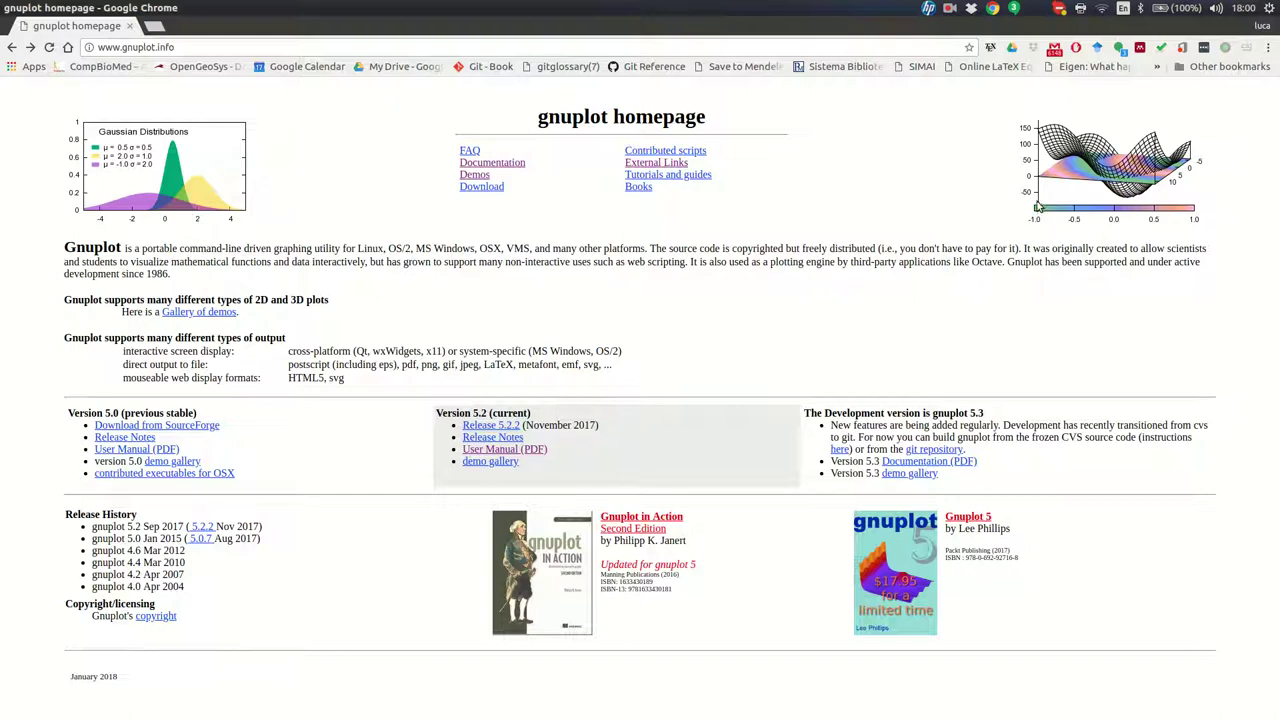
- Rotate the homepage's 3D demo surface, then un-maximize Chrome to reveal the terminal behind
drag(1040, 207, 1105, 199)
mouse_move(695, 20)
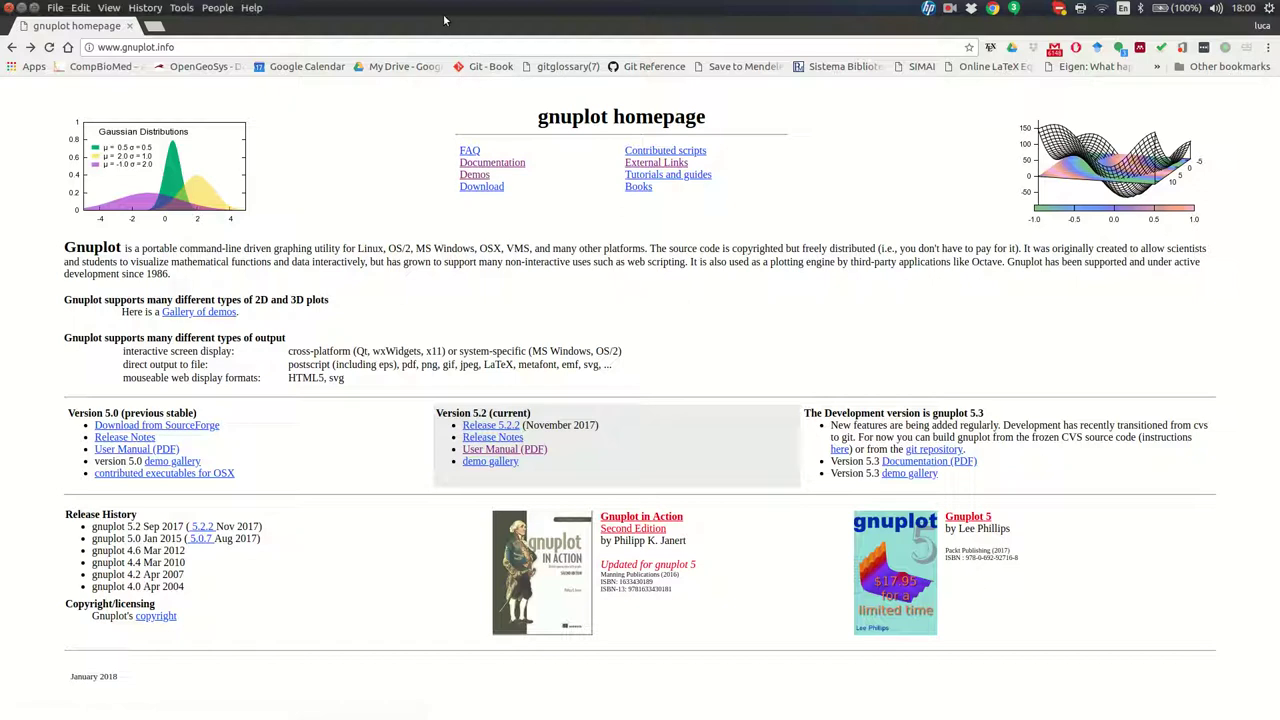
drag(445, 22, 1256, 250)
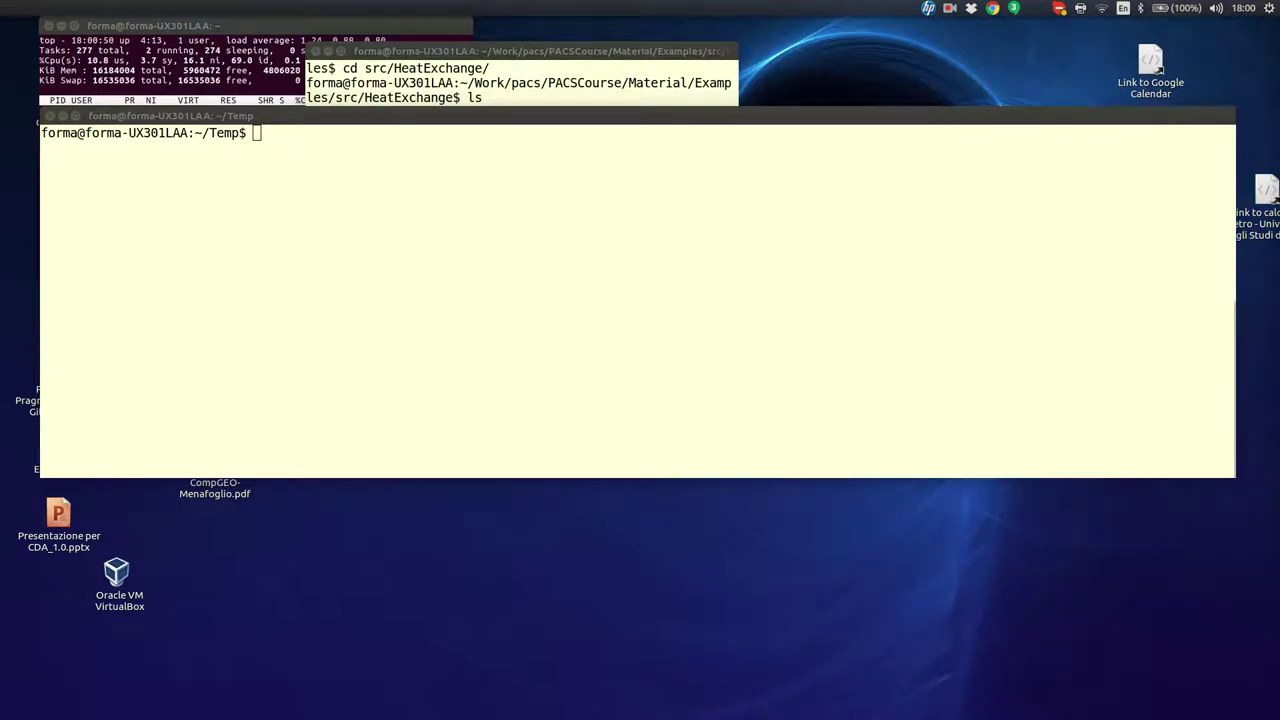
- Launch gnuplot in the Temp terminal and widen the terminal window to the left
click(505, 311)
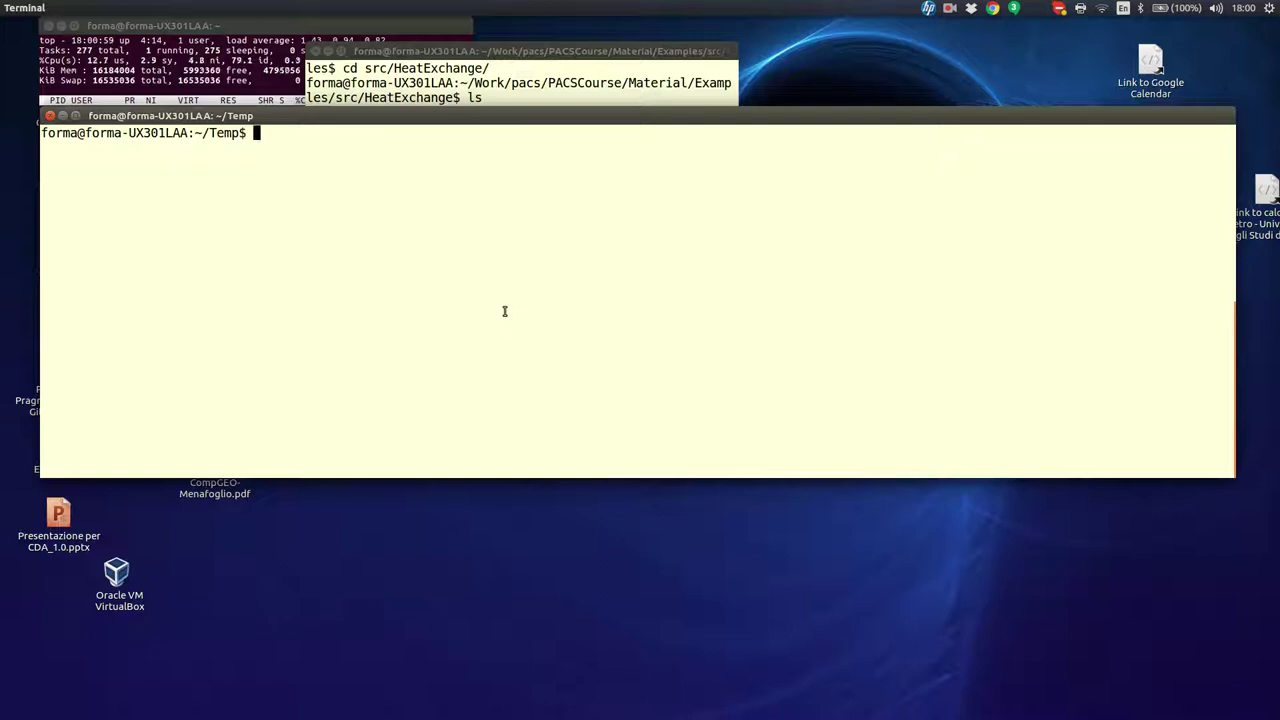
text(gnuplot)
key(Return)
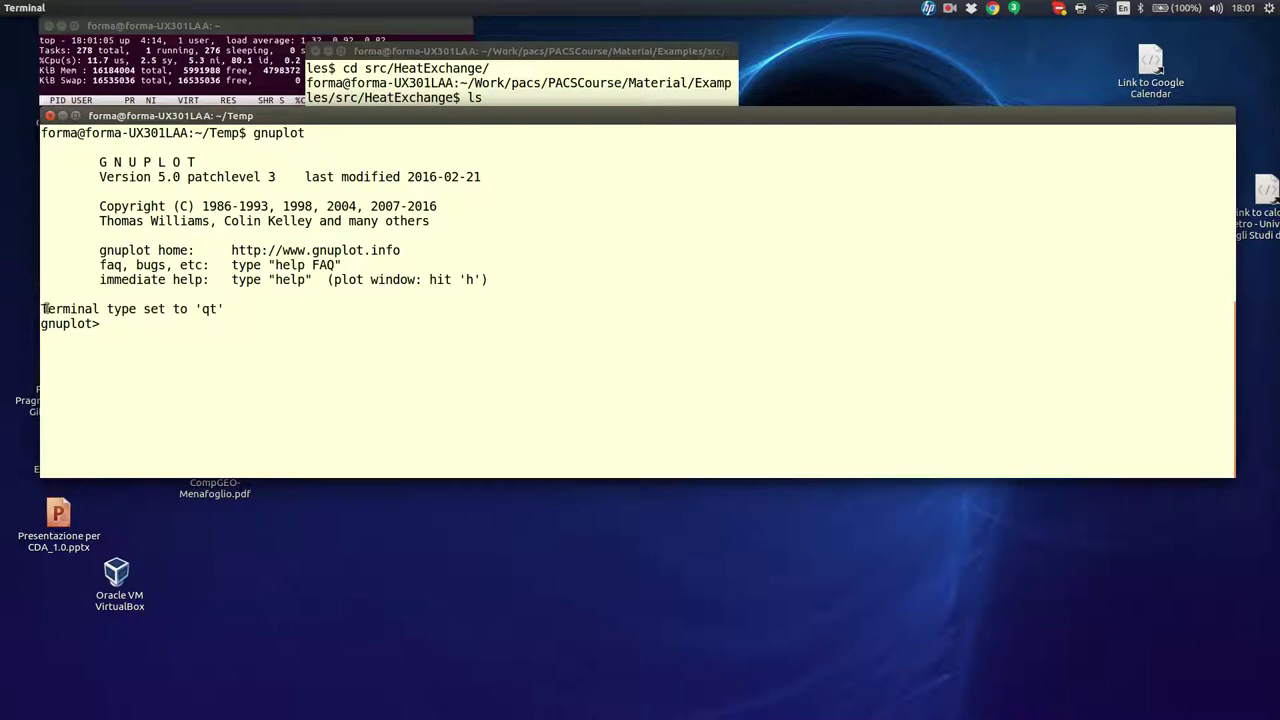
drag(38, 308, 8, 308)
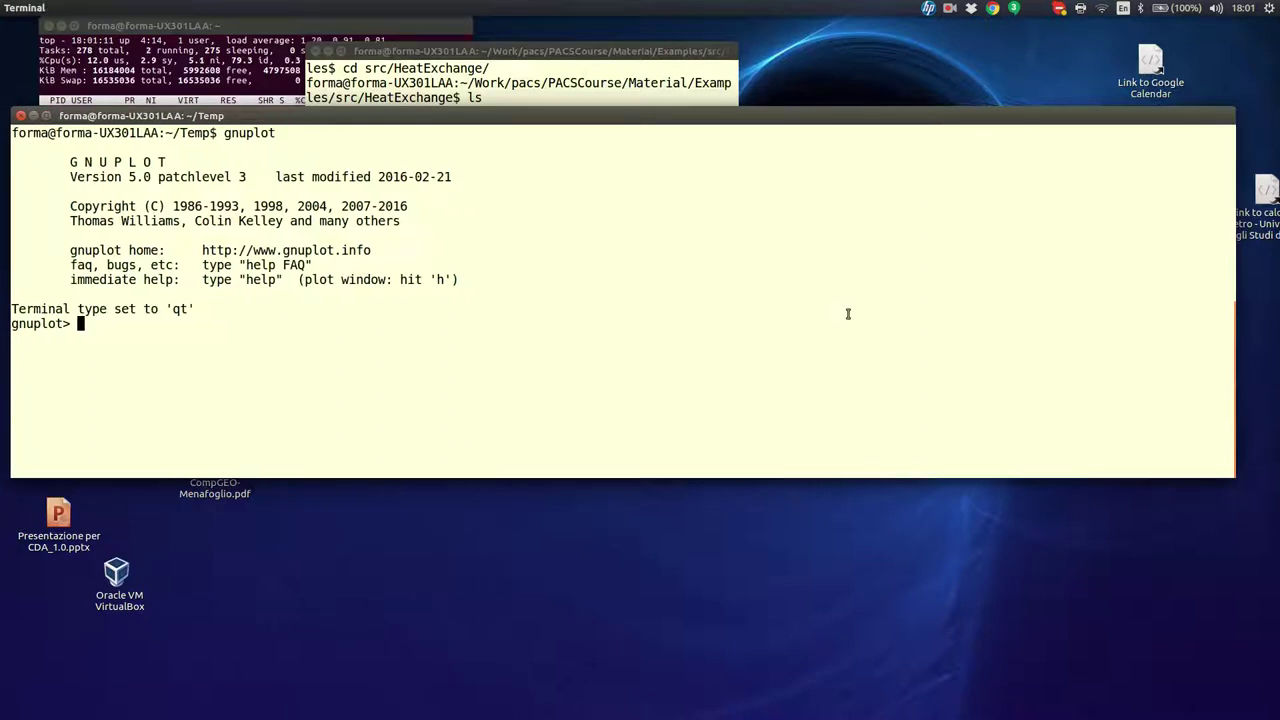
- Run help, page through the topic list from 2D to xticlabels, and exit to gnuplot>
text(help)
key(Return)
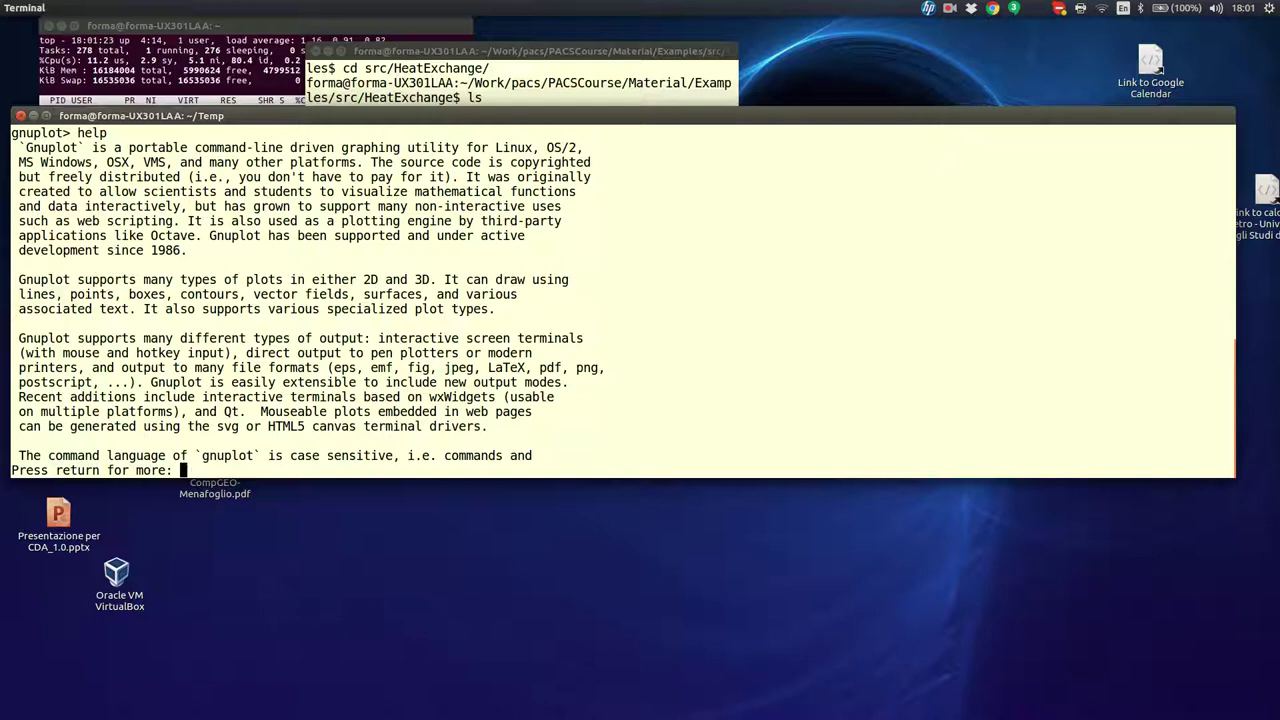
key(Return)
key(Return)
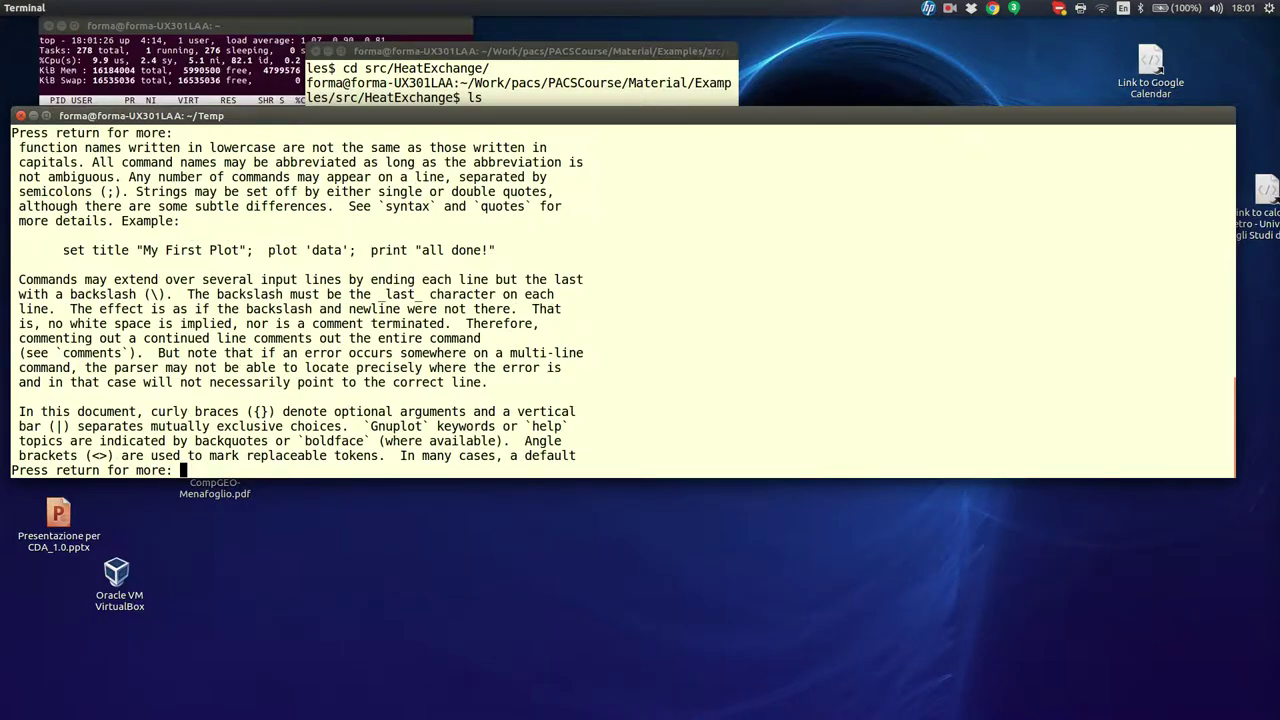
key(Return)
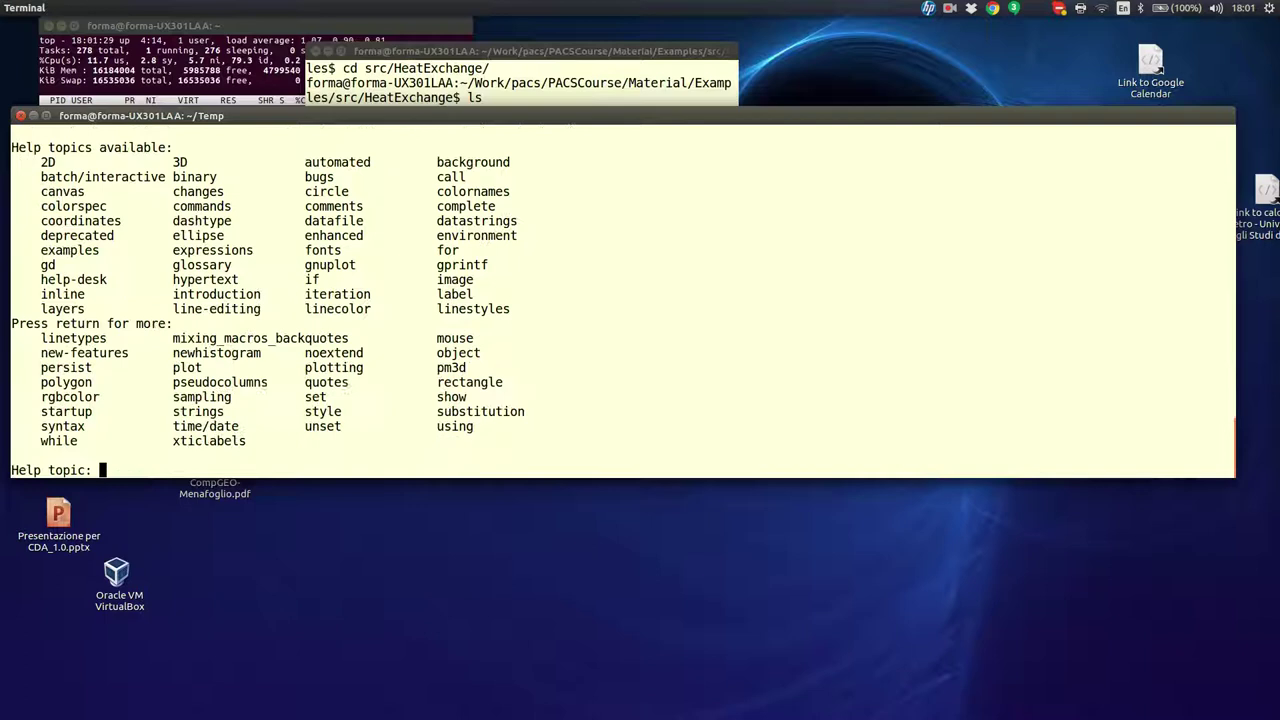
key(Return)
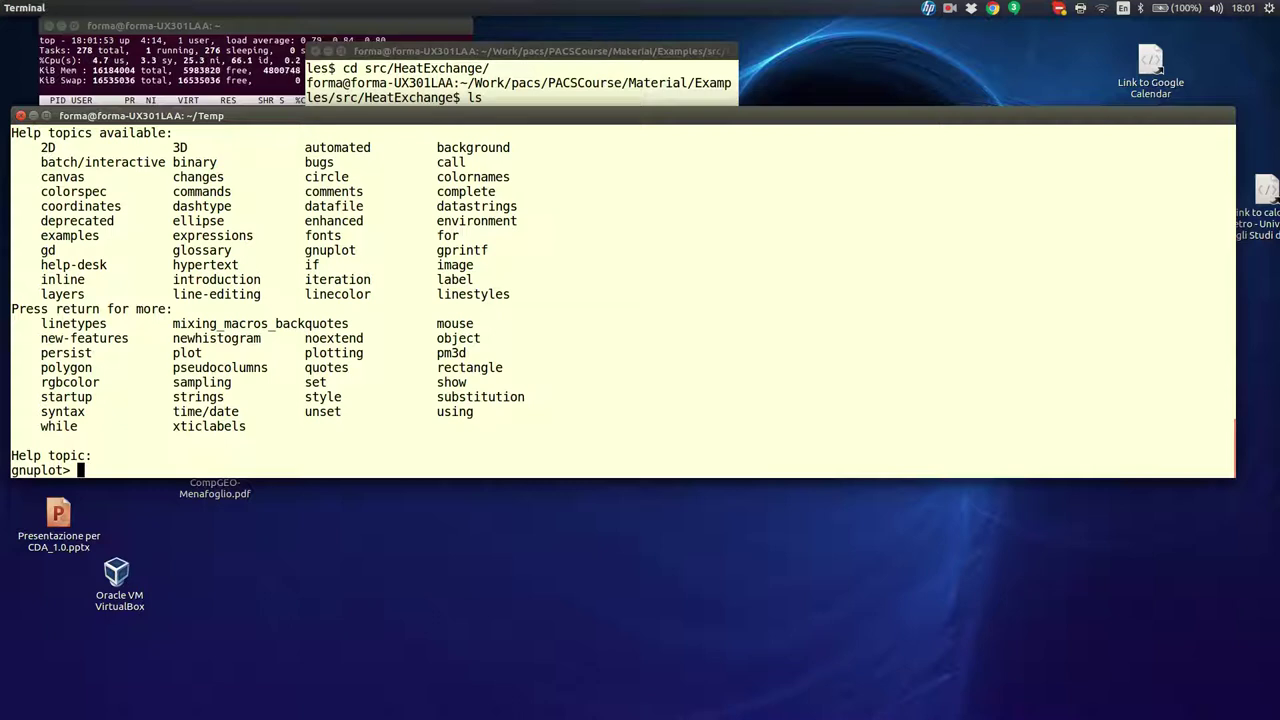
- Plot sin(x) over the range -pi to pi with plot [-pi:pi] sin(x)
text(plot [-pi)
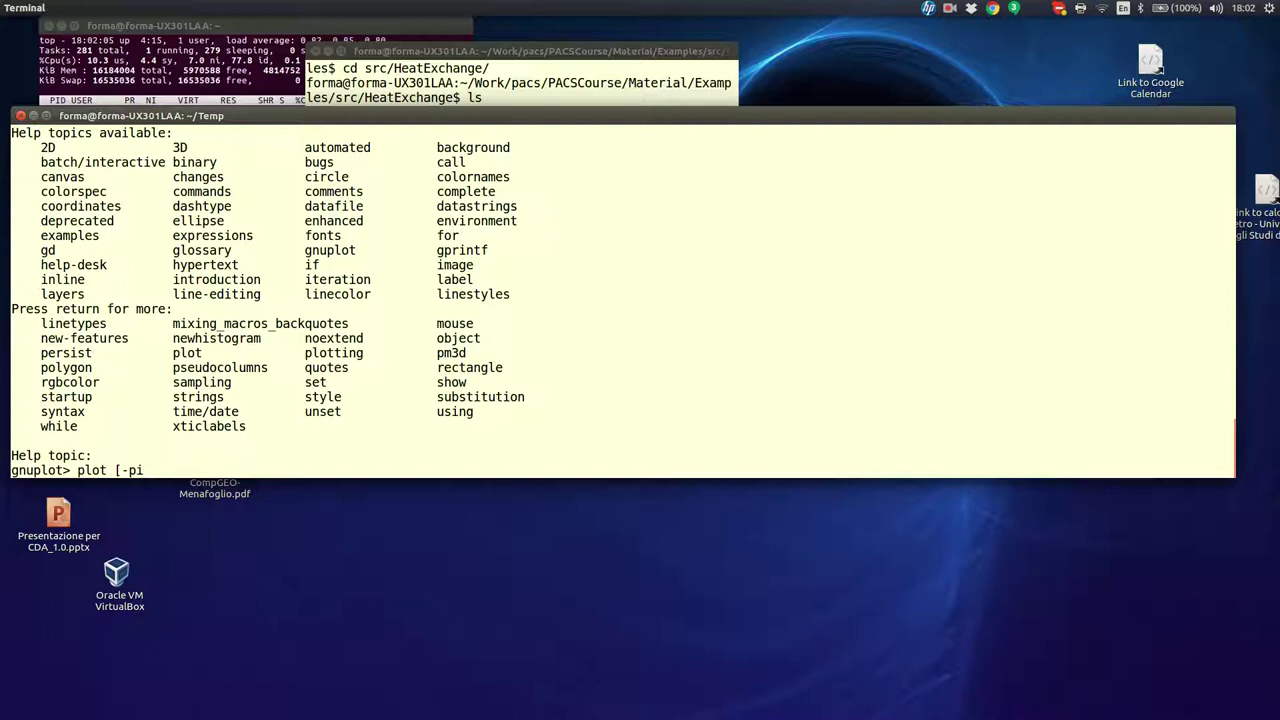
text(,)
text(pi])
key(BackSpace)
key(BackSpace)
key(BackSpace)
key(BackSpace)
text(:pi] sin(x))
key(Return)
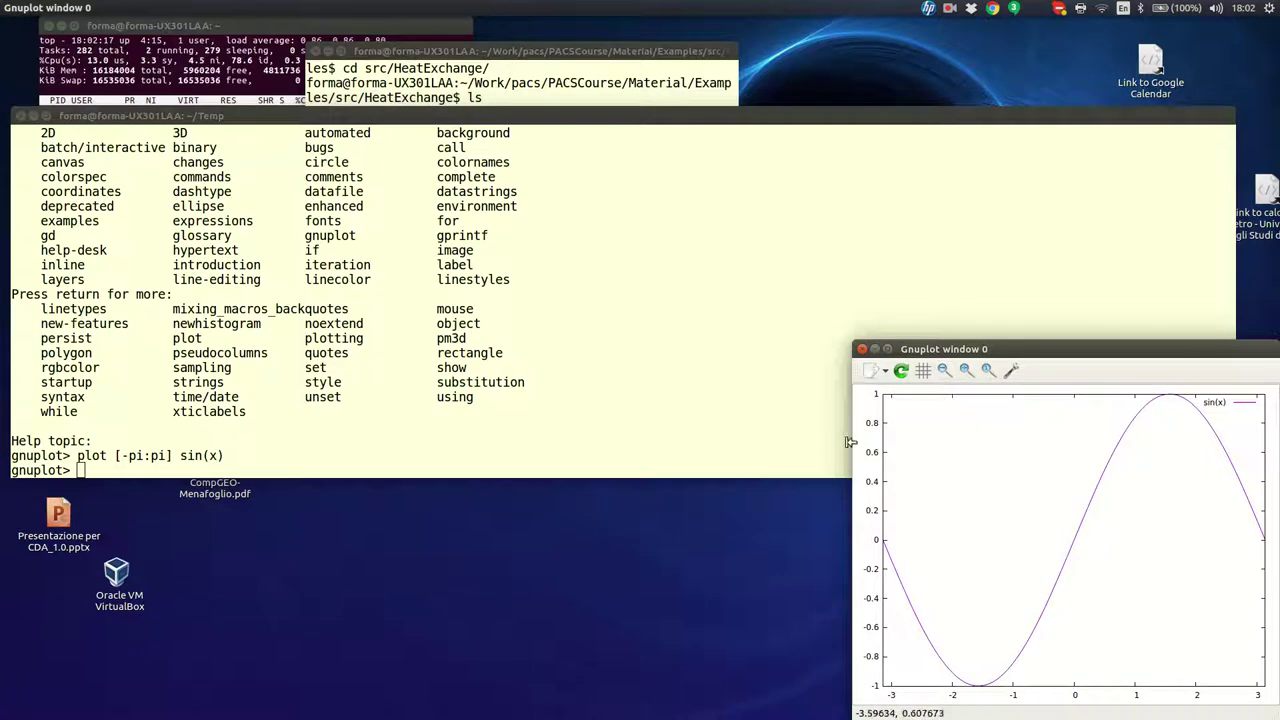
- Reposition the plot window, turn on its grid, and open then dismiss the Export menu
drag(1010, 349, 609, 146)
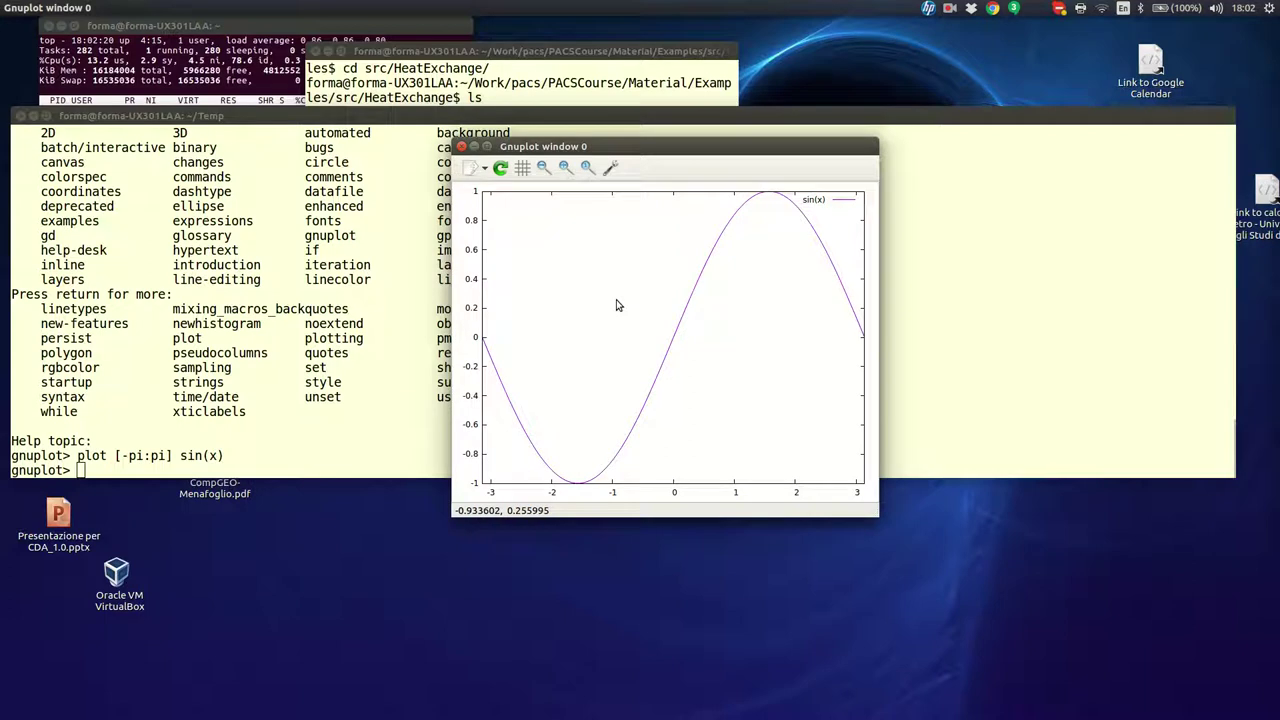
click(525, 168)
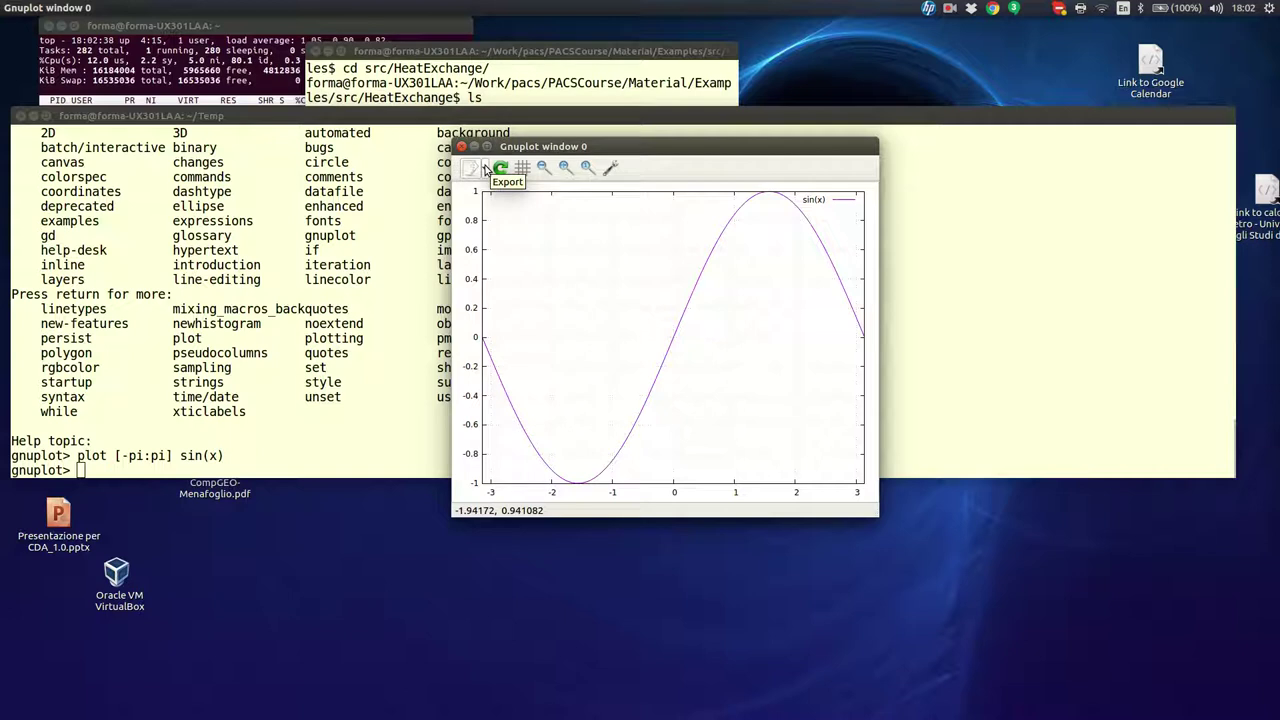
click(485, 168)
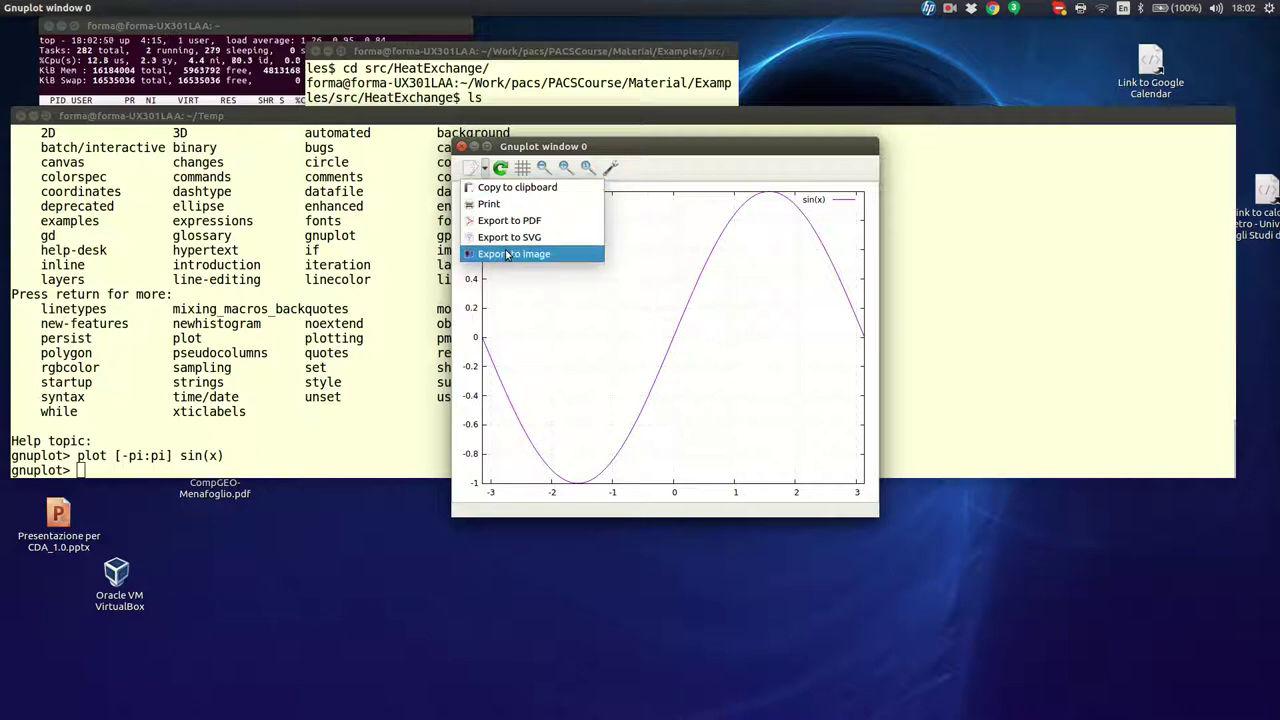
click(708, 170)
drag(707, 148, 805, 131)
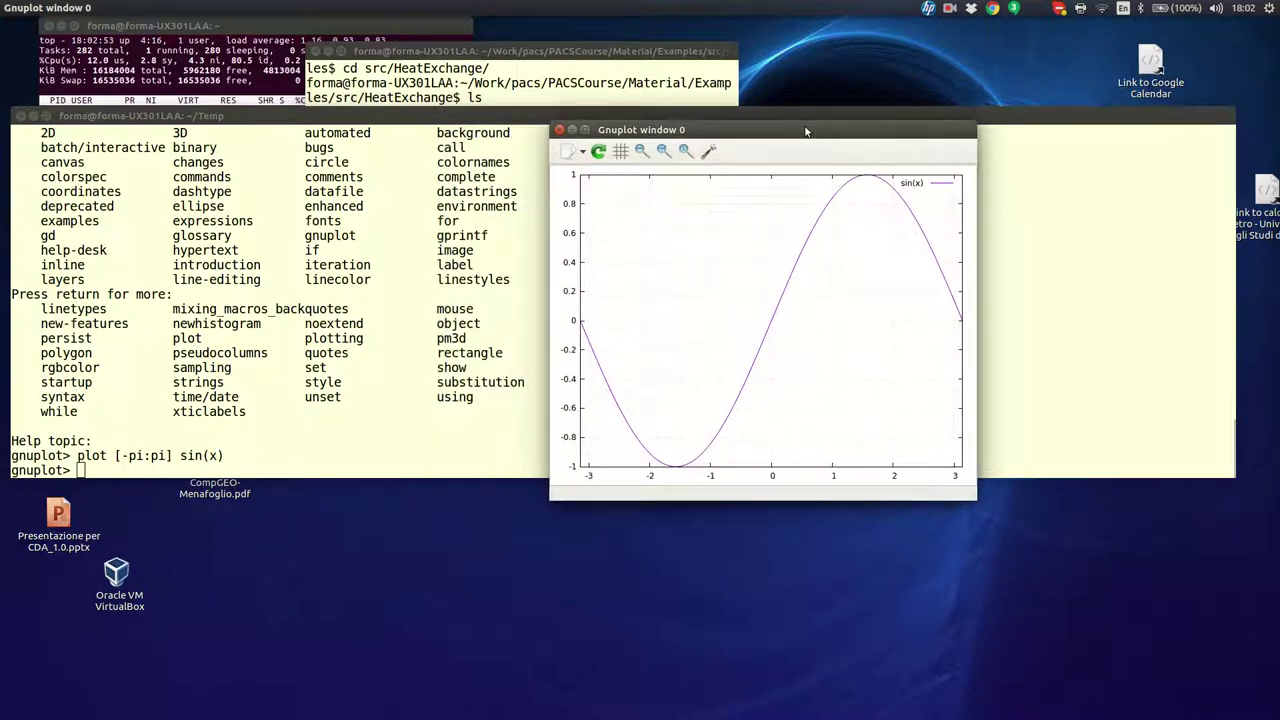
- Replot sin(x) with line width 2 and view the thicker curve
click(120, 464)
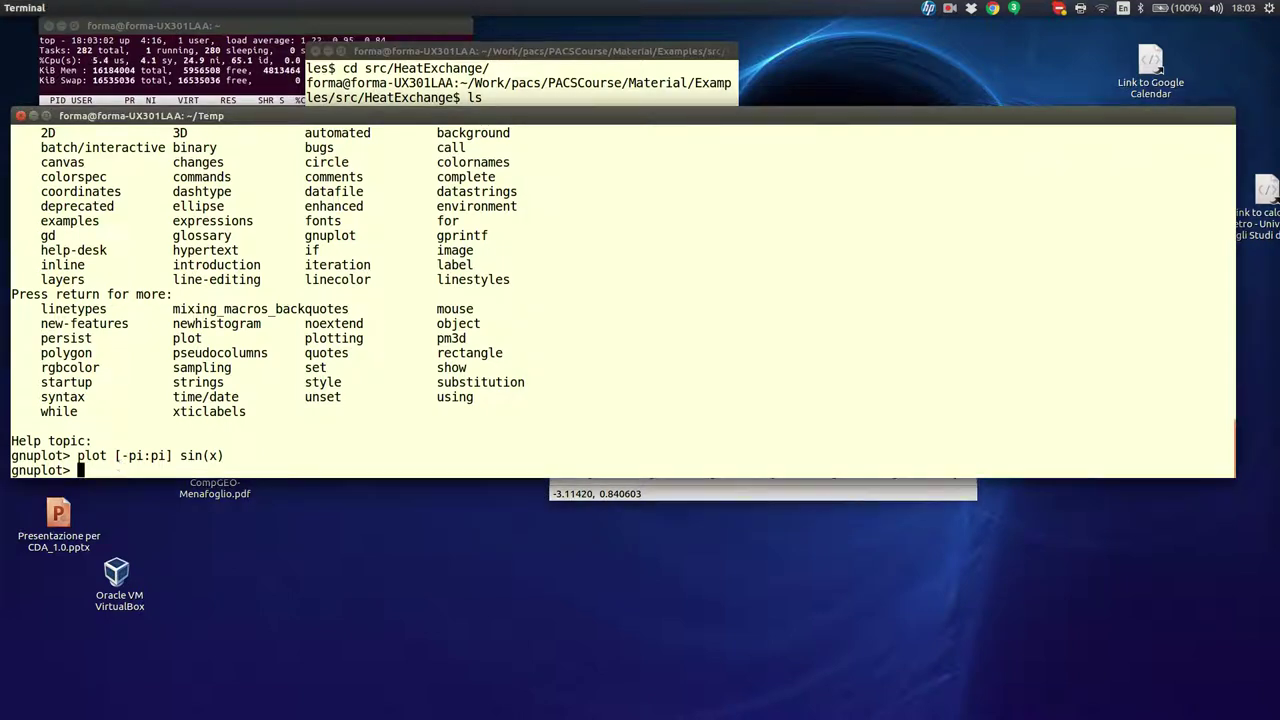
key(Up)
key(Down)
key(Up)
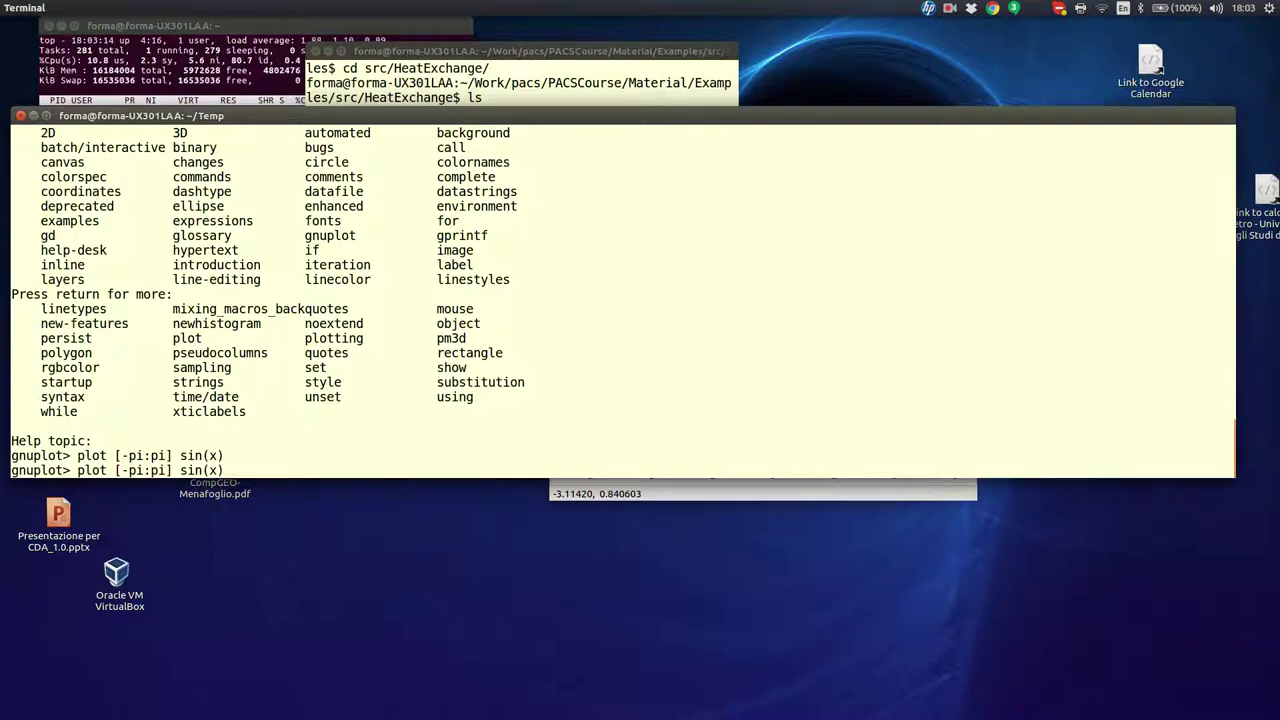
text(lw 2)
key(Return)
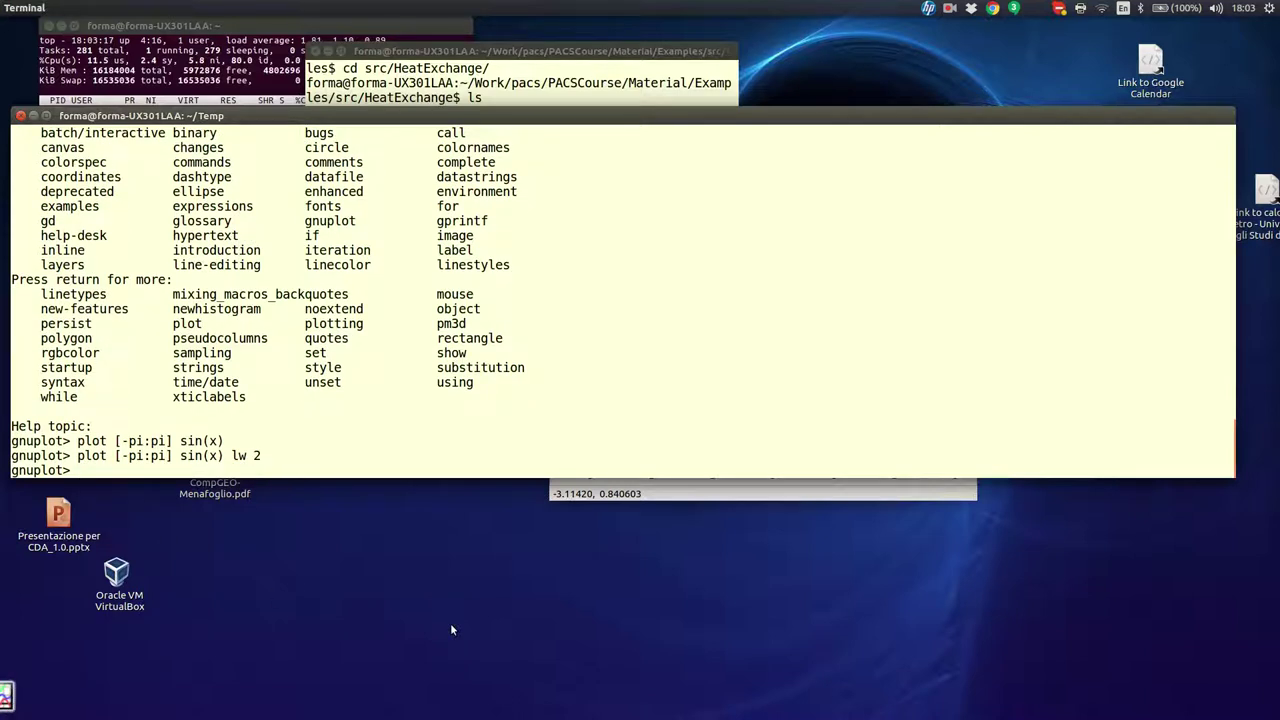
click(692, 484)
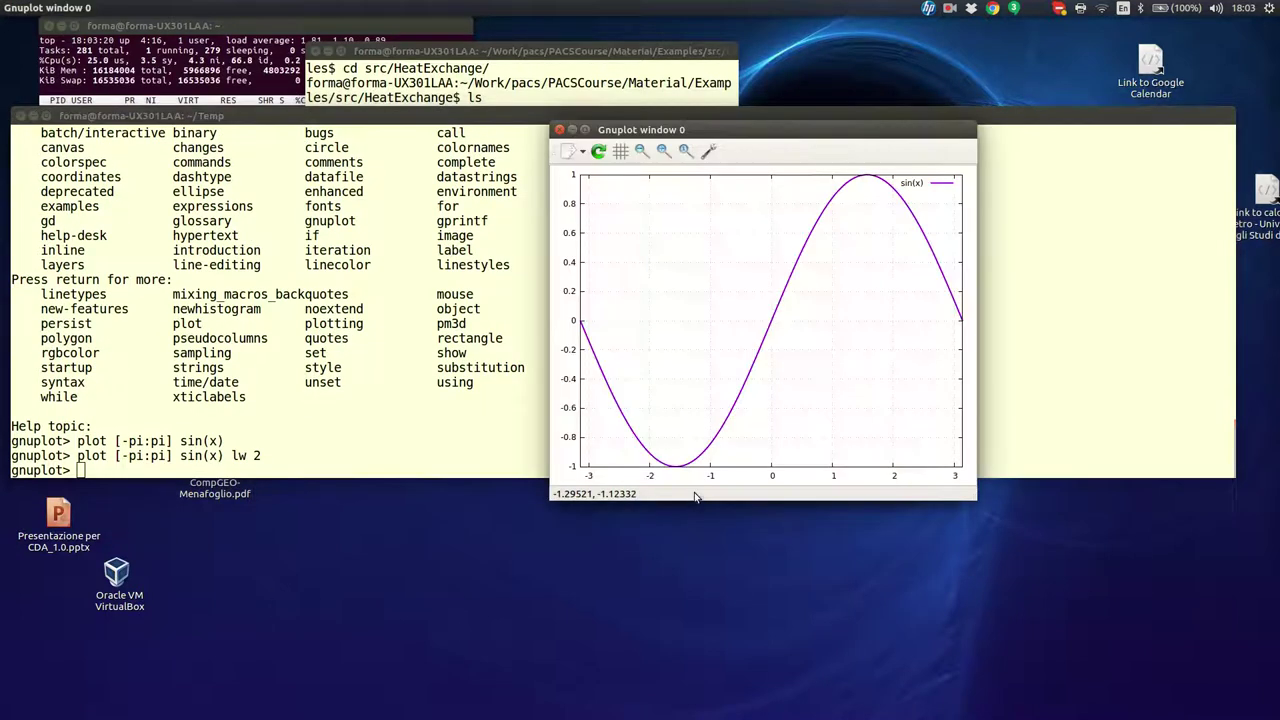
- Replot sin(x) drawn with points instead of the thick line
click(160, 472)
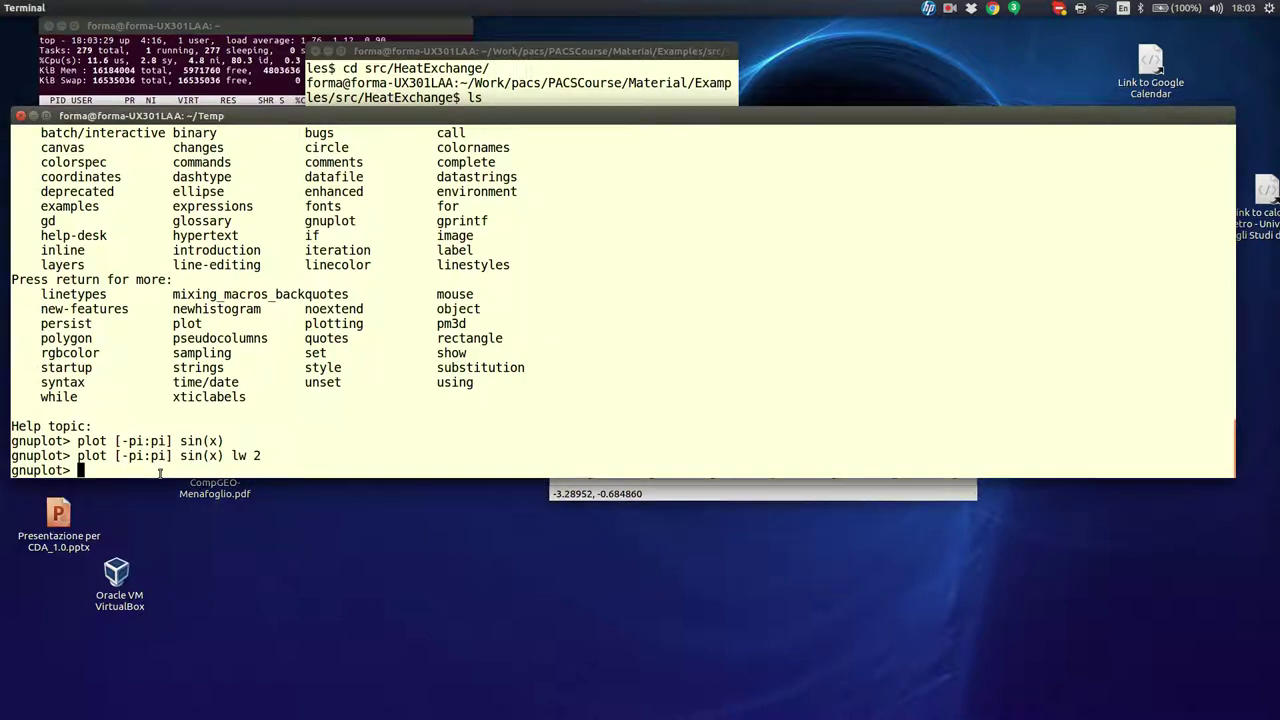
key(Up)
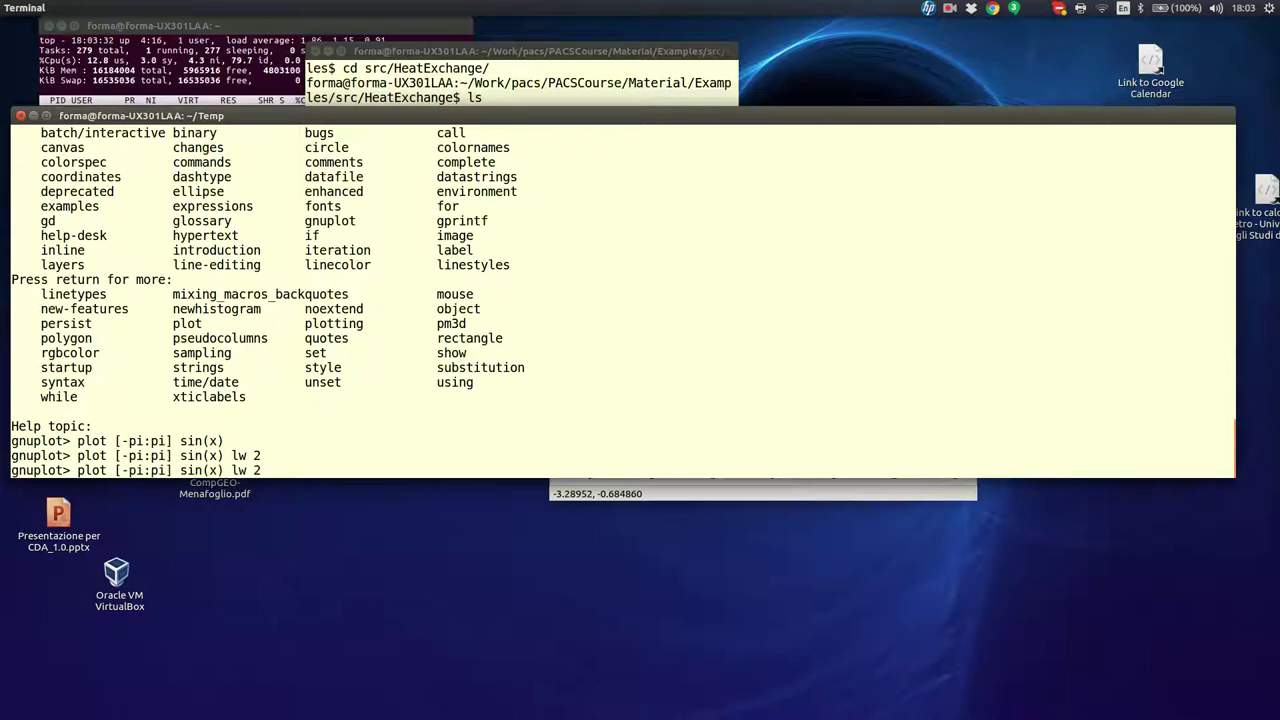
key(Left)
key(BackSpace)
key(BackSpace)
key(Delete)
key(BackSpace)
text(with points)
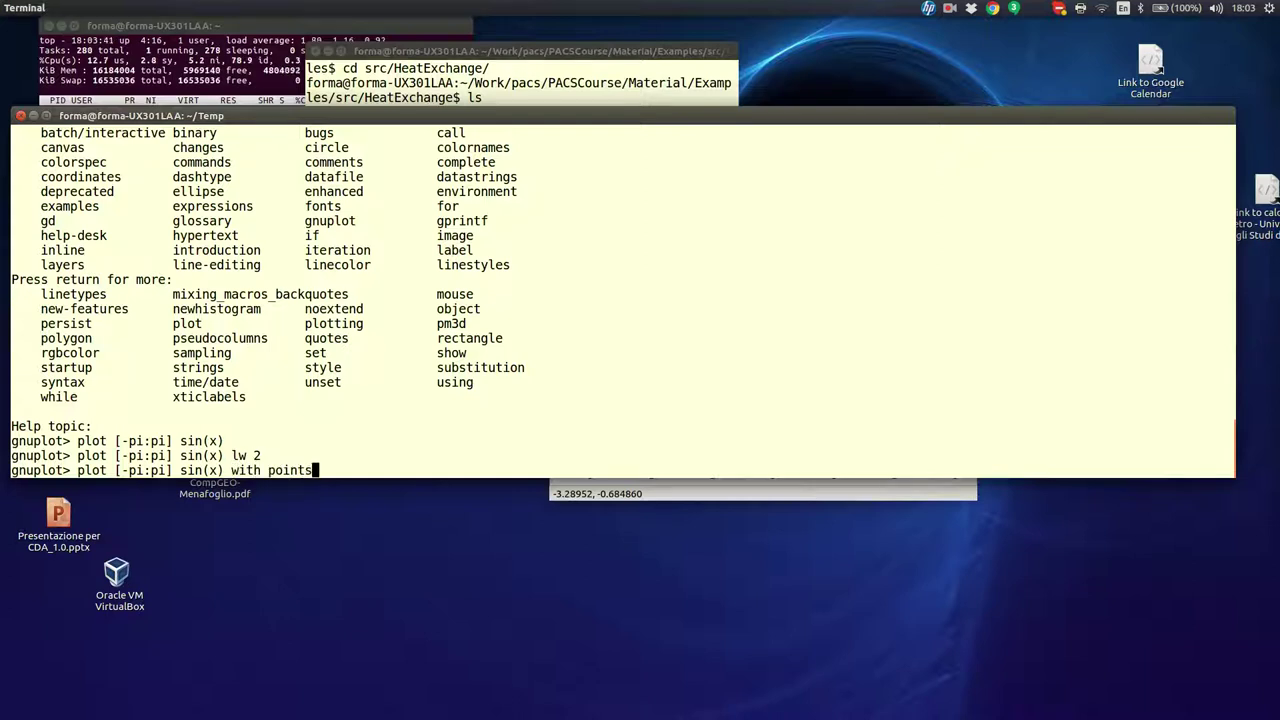
key(Return)
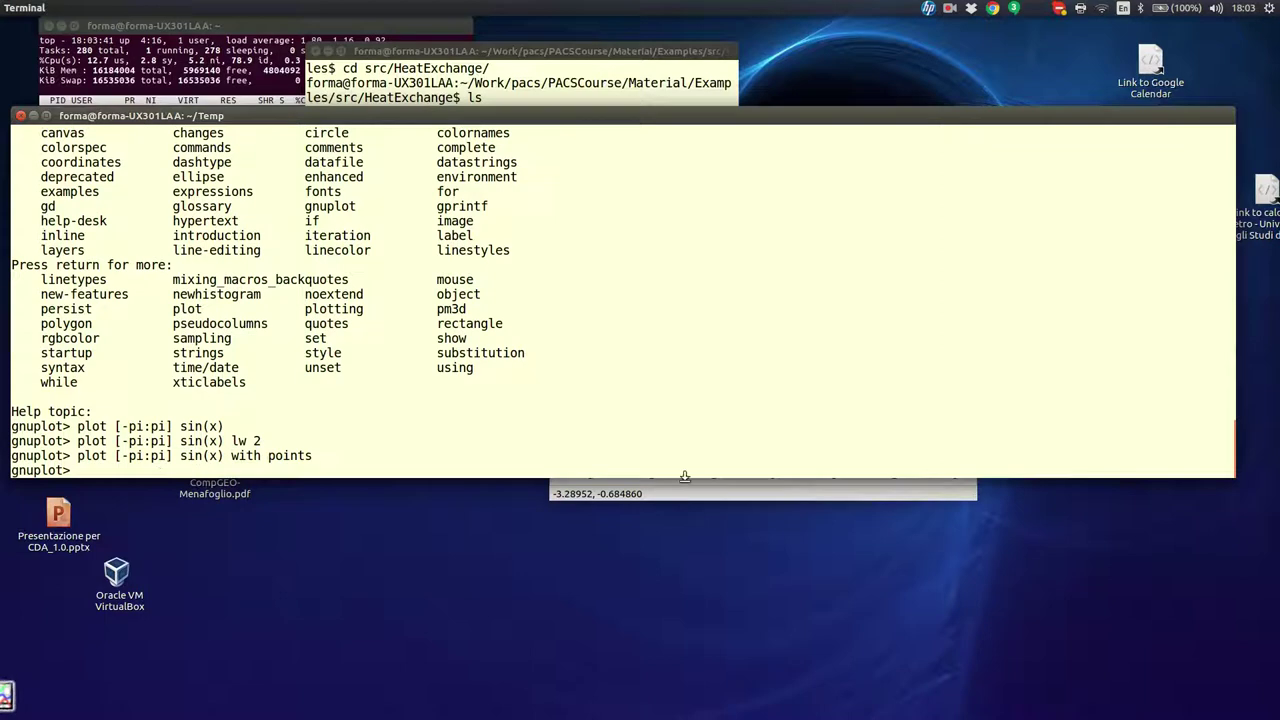
click(690, 495)
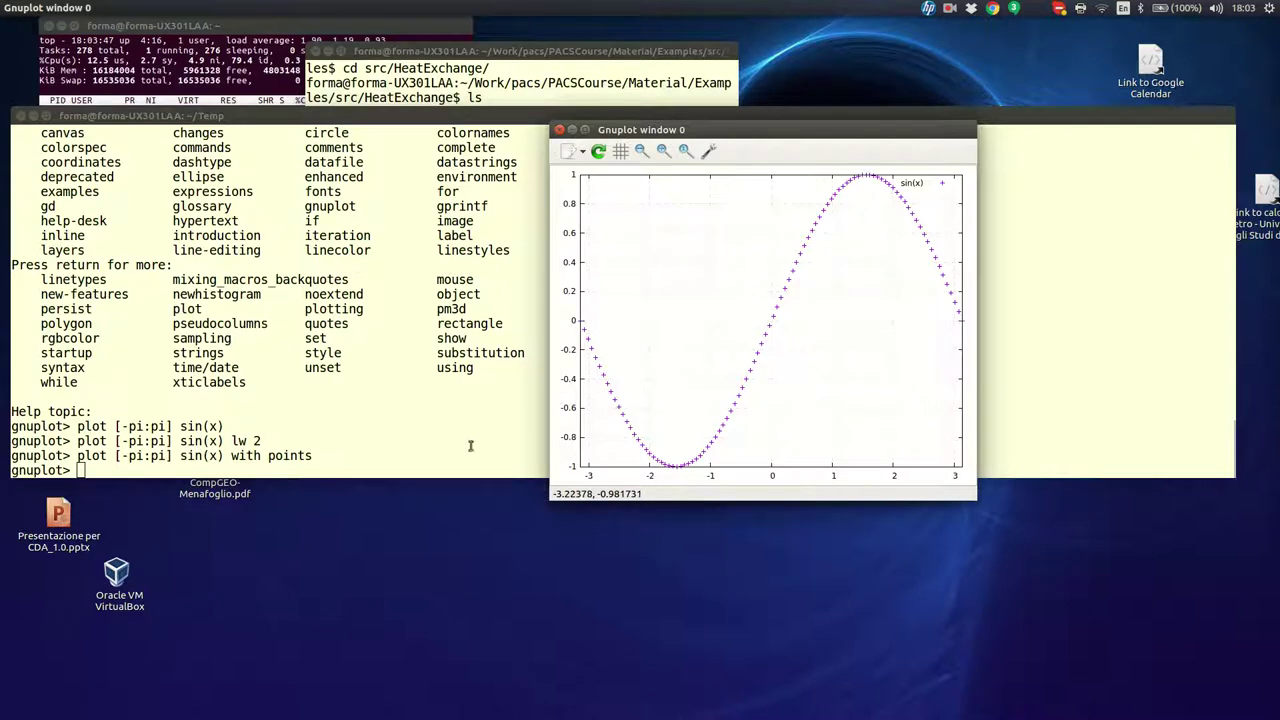
- Replot sin(x) drawn with lines as a smooth curve
click(386, 460)
key(Up)
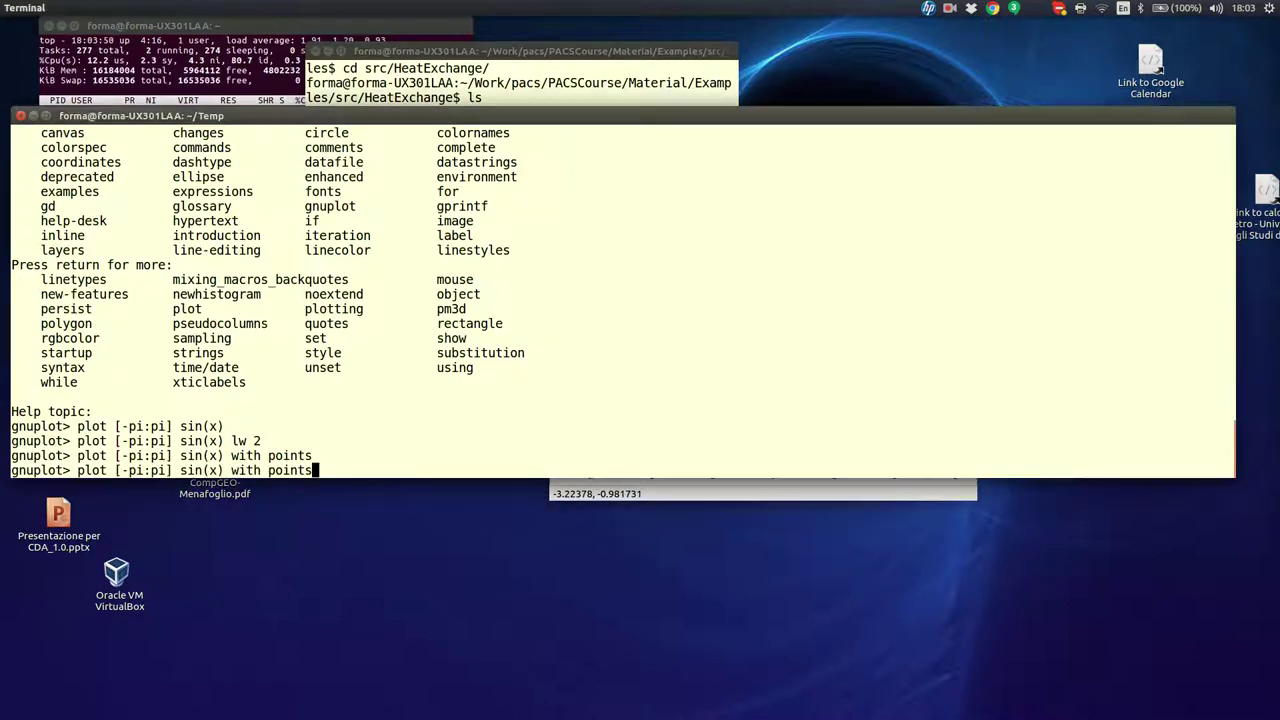
key(BackSpace)
key(BackSpace)
key(BackSpace)
key(BackSpace)
key(BackSpace)
key(BackSpace)
text(lines)
key(Return)
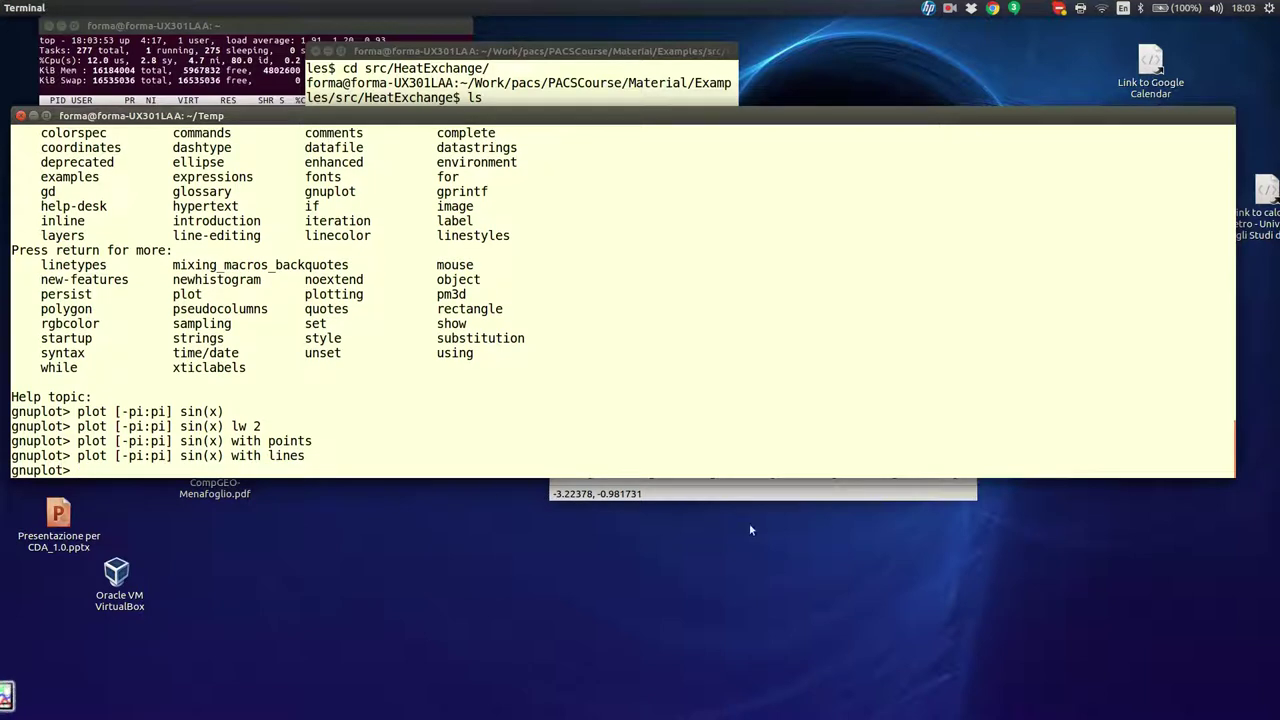
click(755, 494)
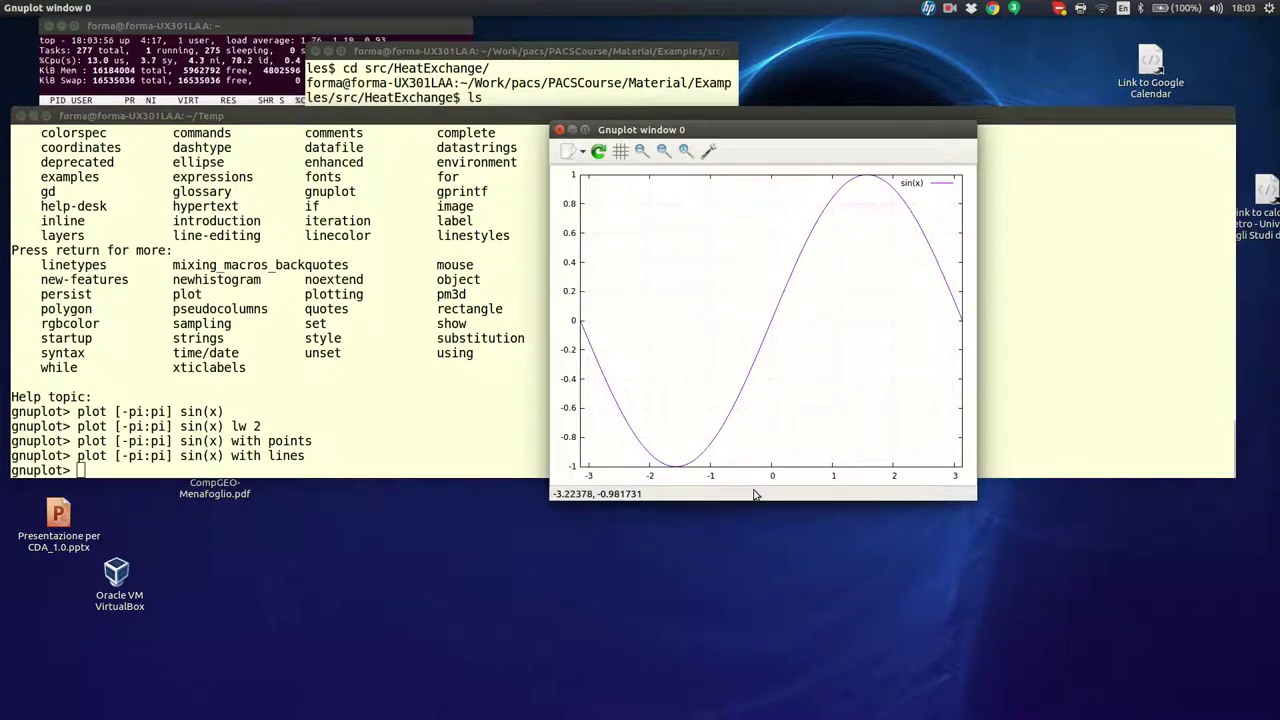
click(425, 467)
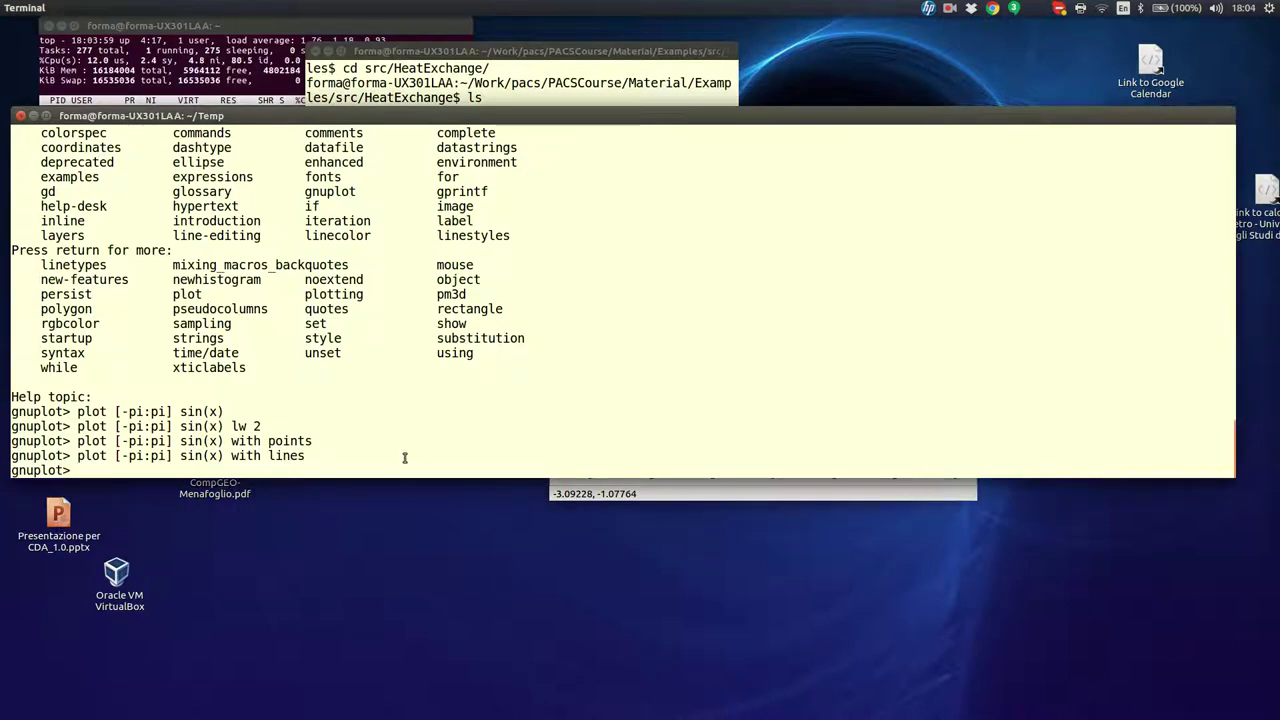
key(Up)
key(Up)
key(Down)
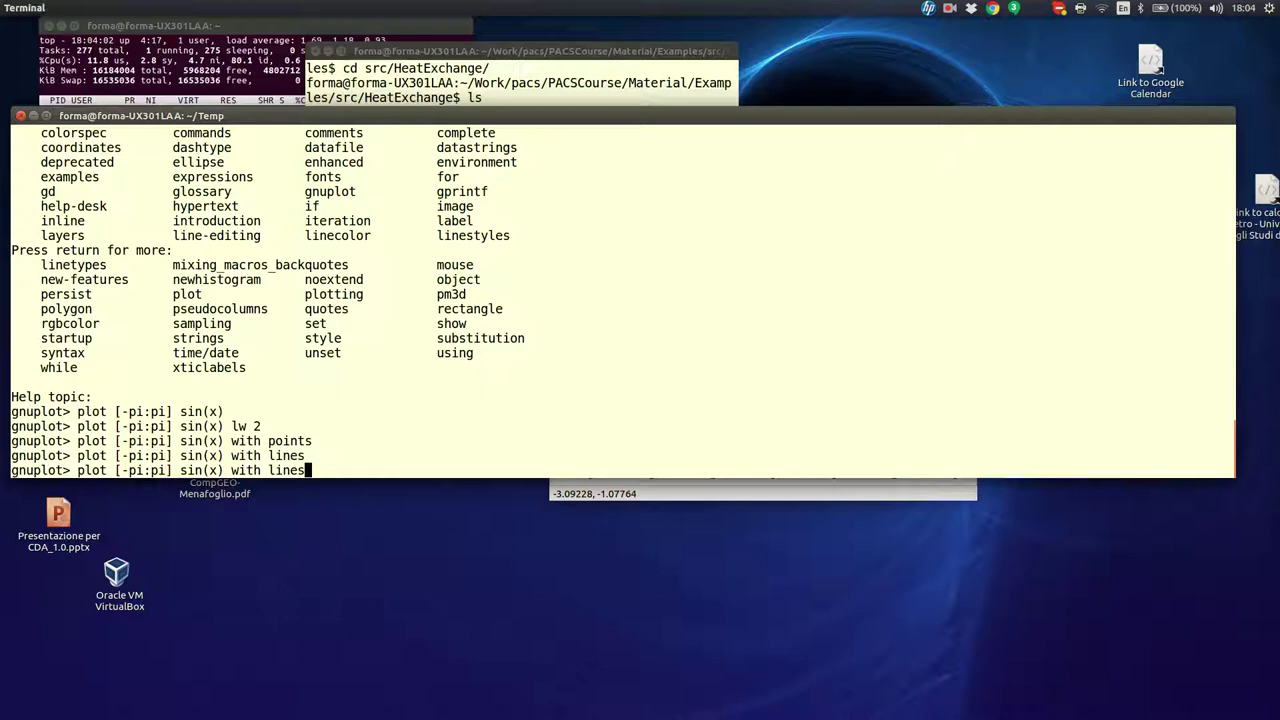
- Plot sin(x) with lines lw 2 together with cos(x) w l lw 2 over [-pi:pi]
text(lw 2, )
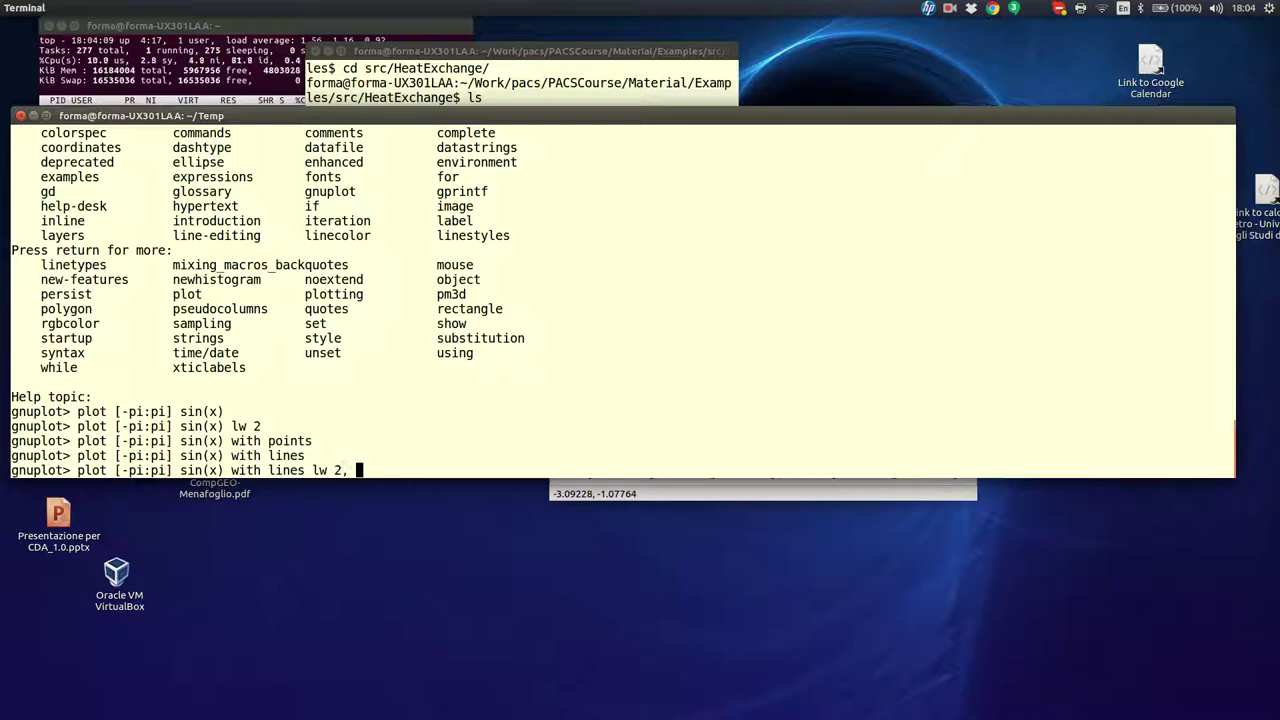
text(cos)
text((x))
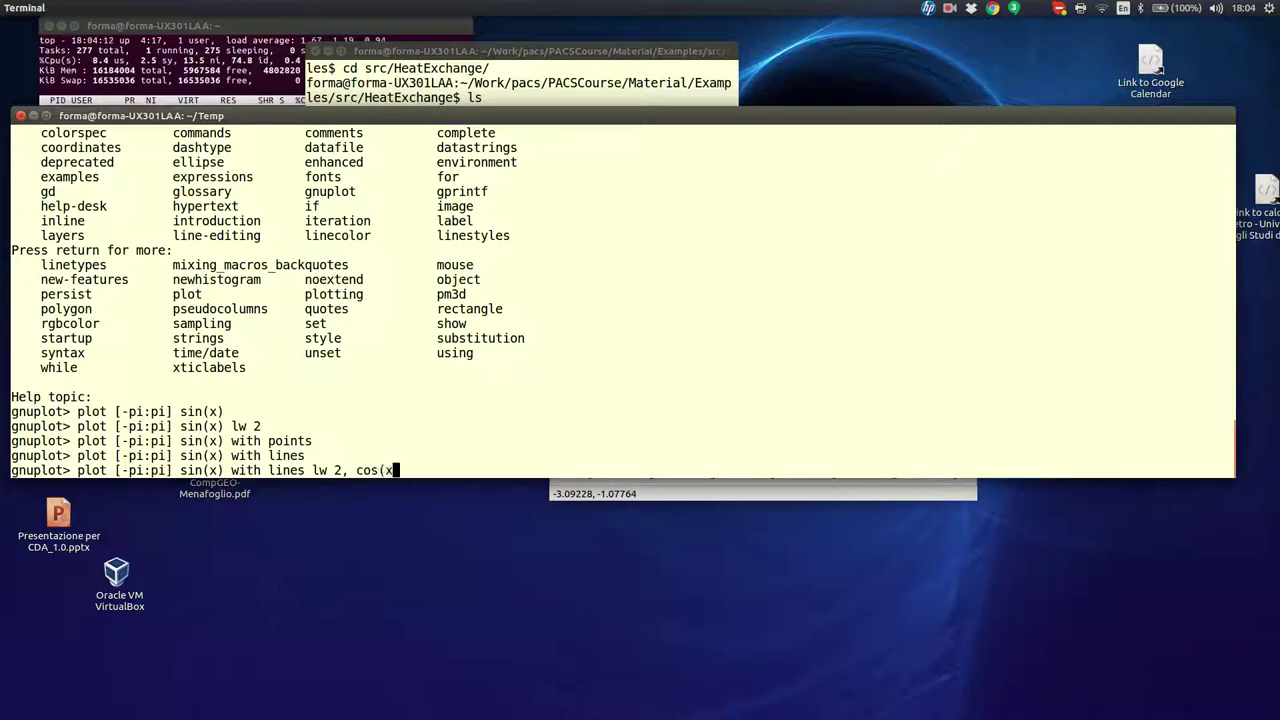
text( w l lw 2)
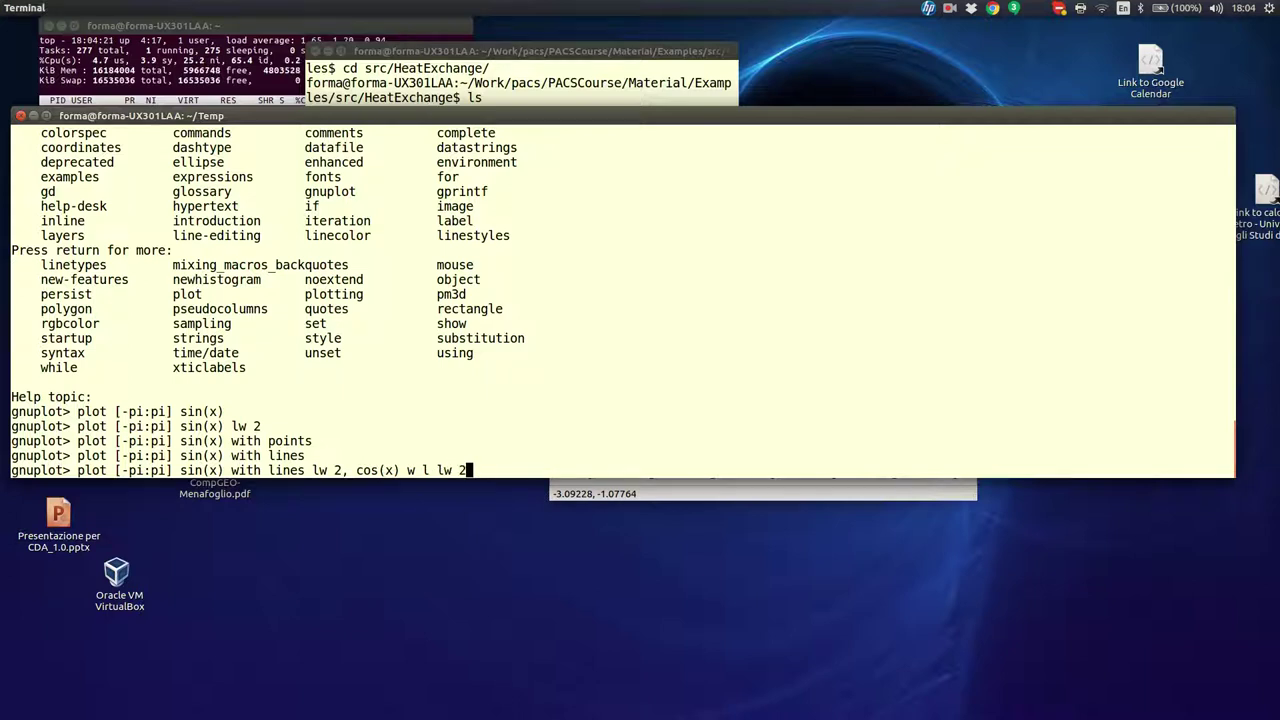
key(Return)
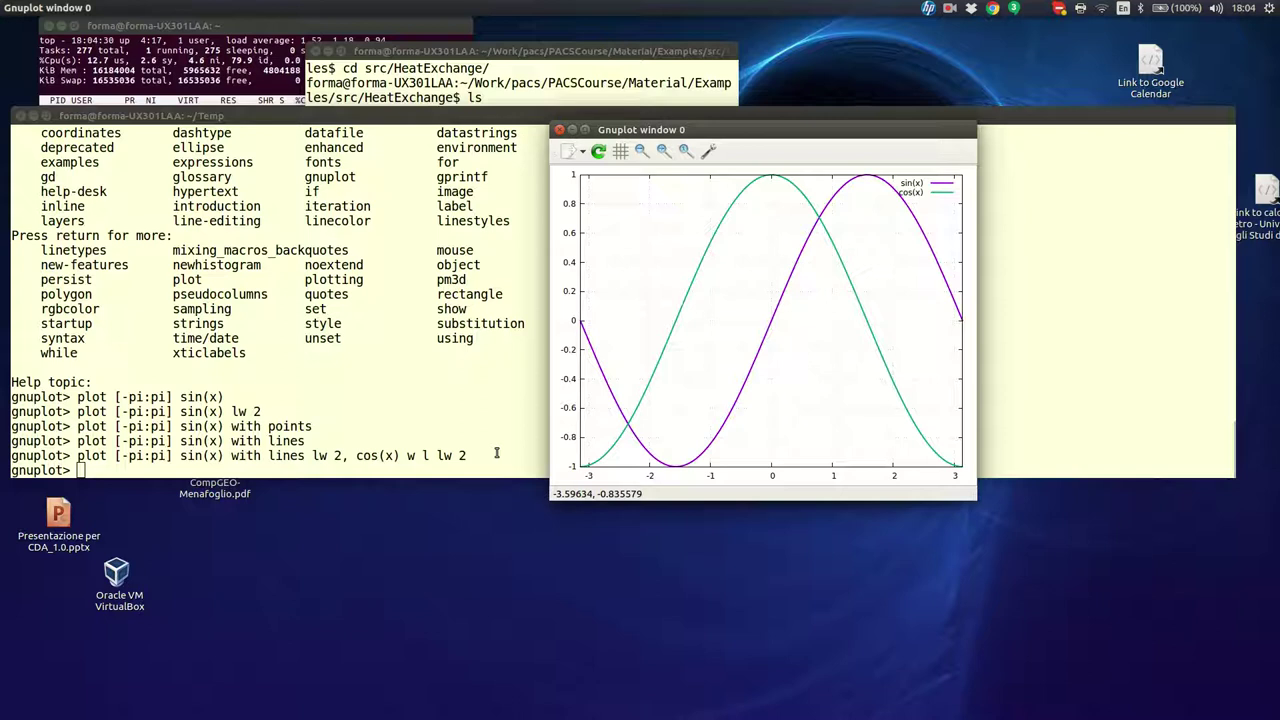
click(496, 453)
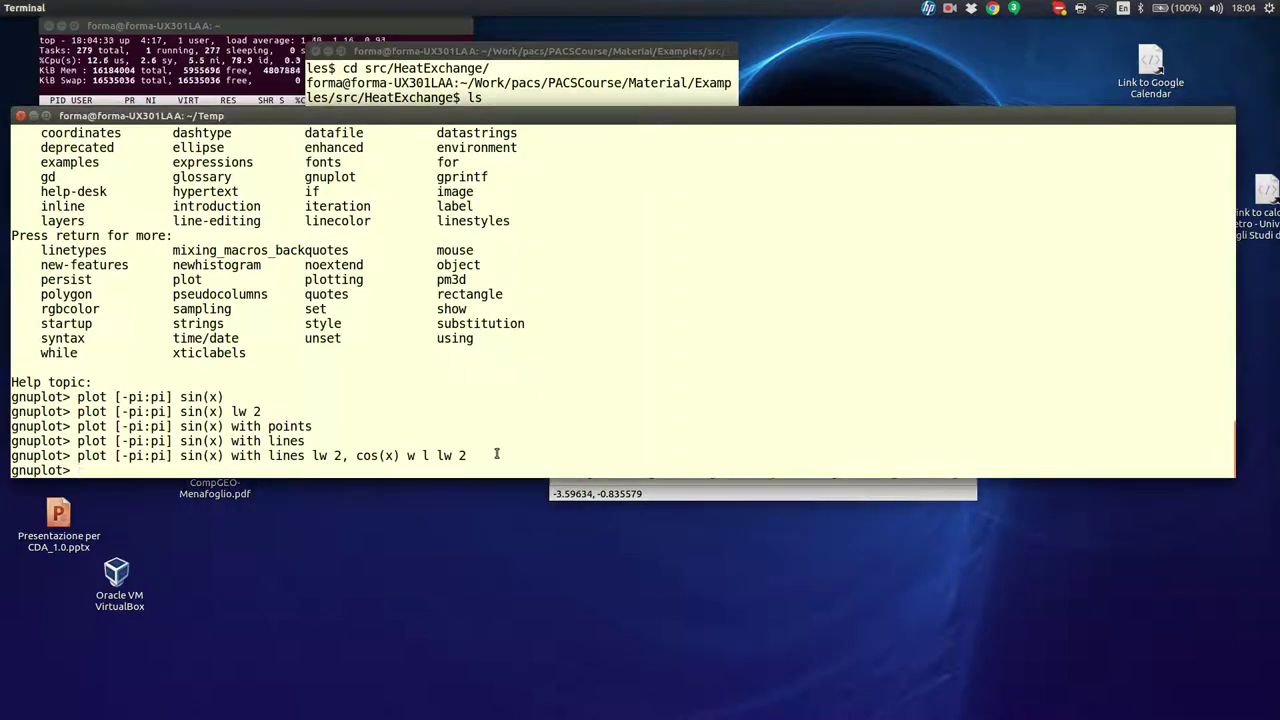
- Add lt 3 to the cos(x) curve so it replots in light blue
key(Up)
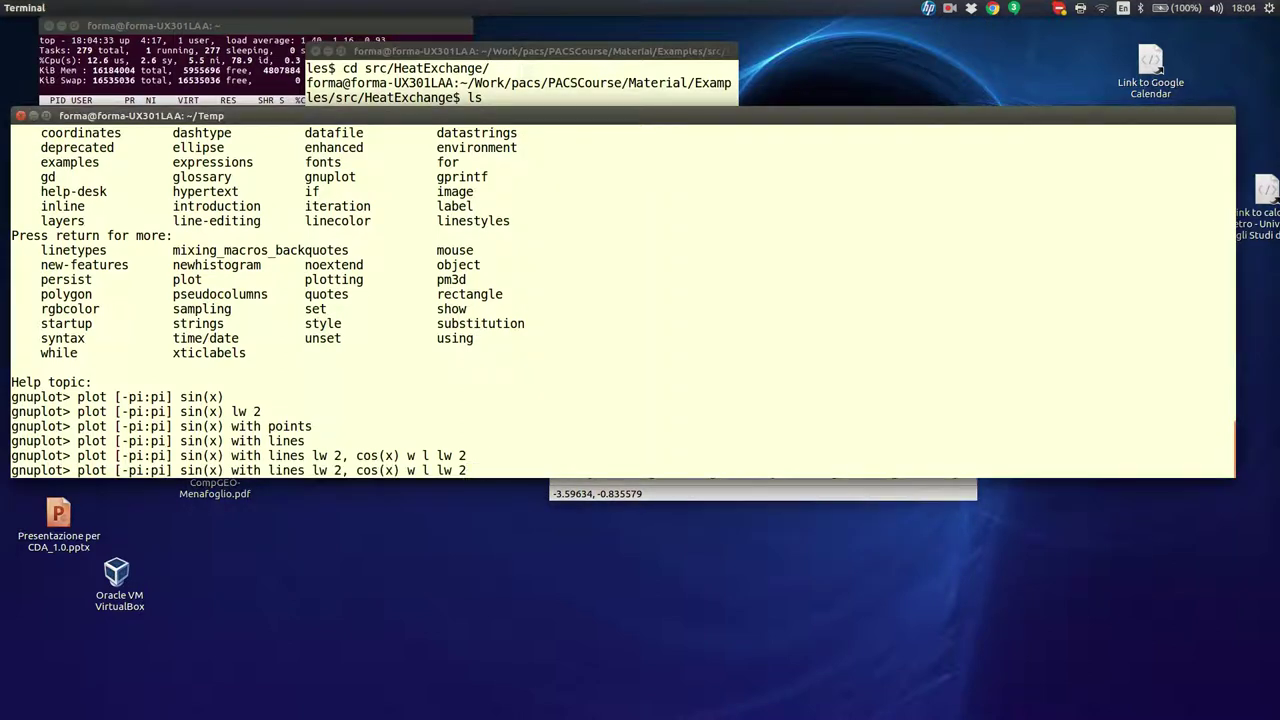
text(lt 3)
key(Return)
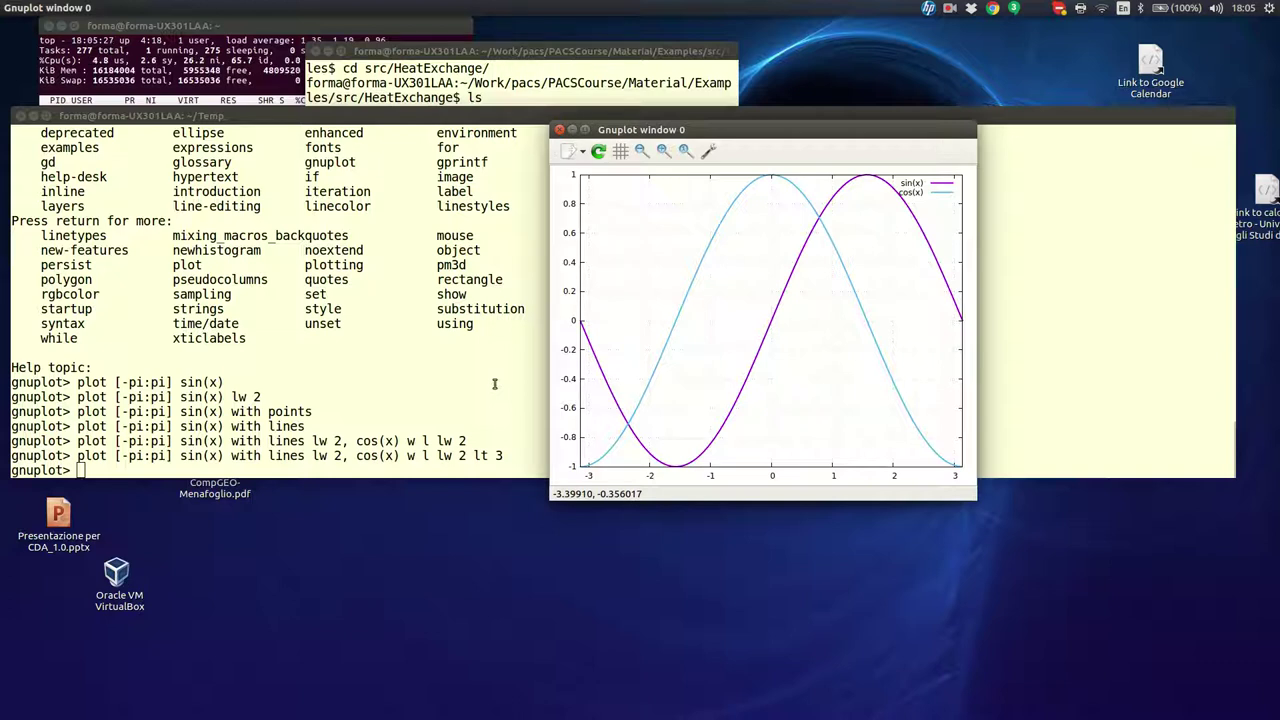
click(494, 384)
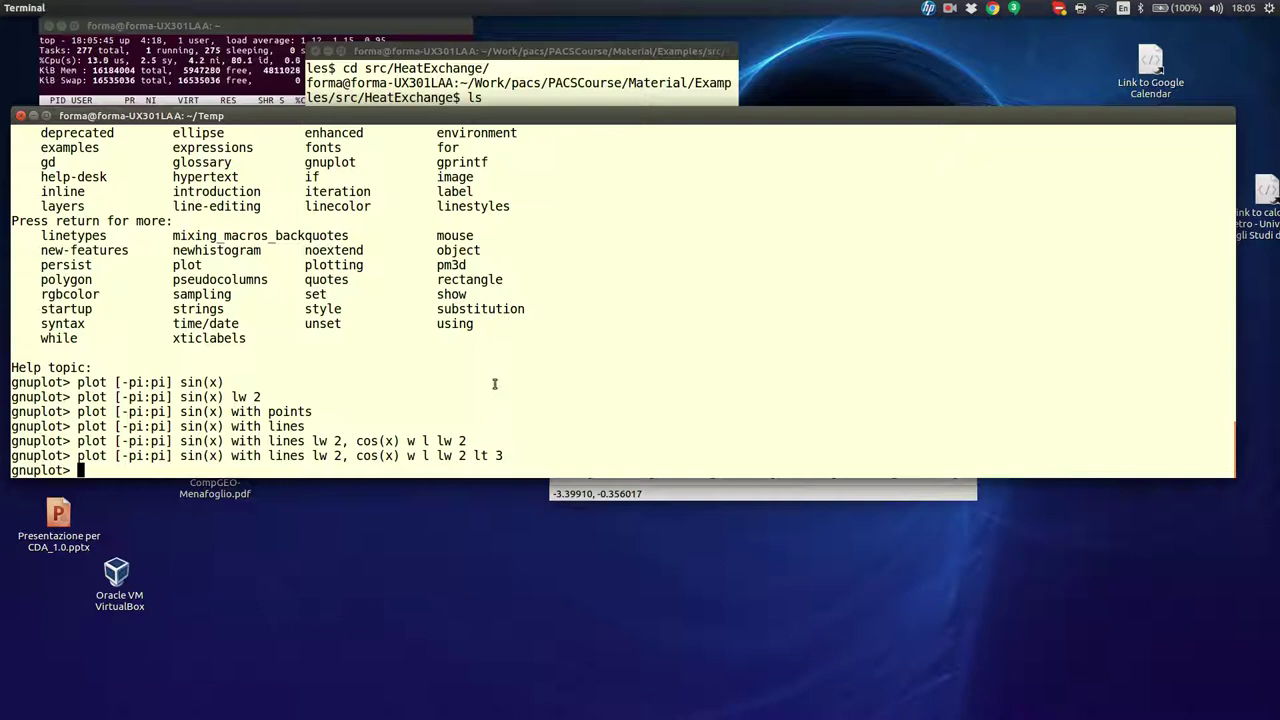
- List all available output terminal types with set term, from cairolatex through xterm
text(set term)
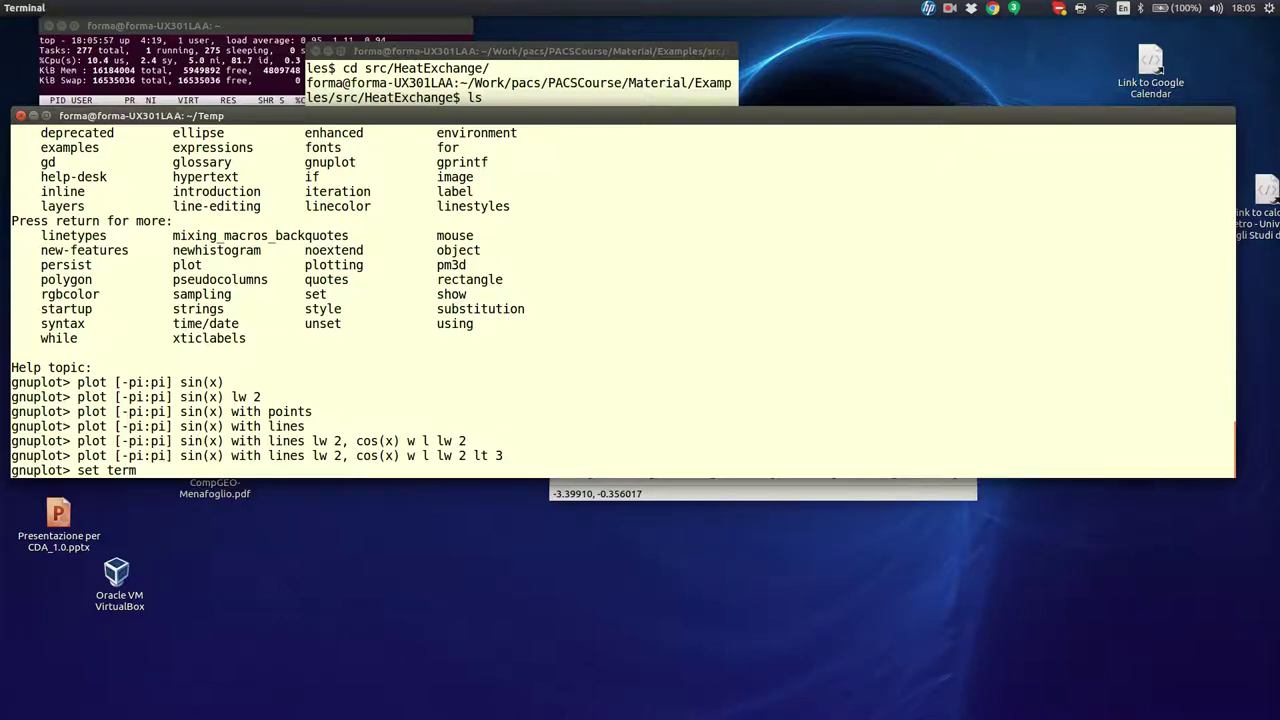
key(Return)
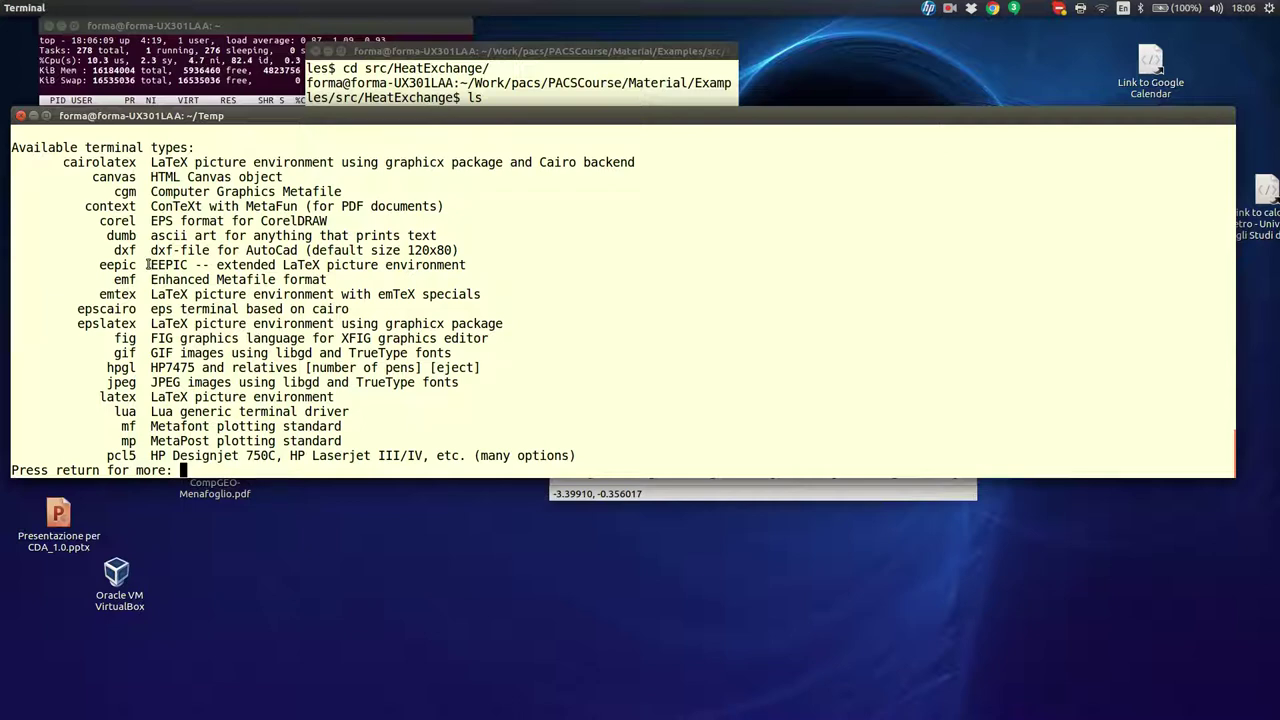
drag(147, 265, 467, 266)
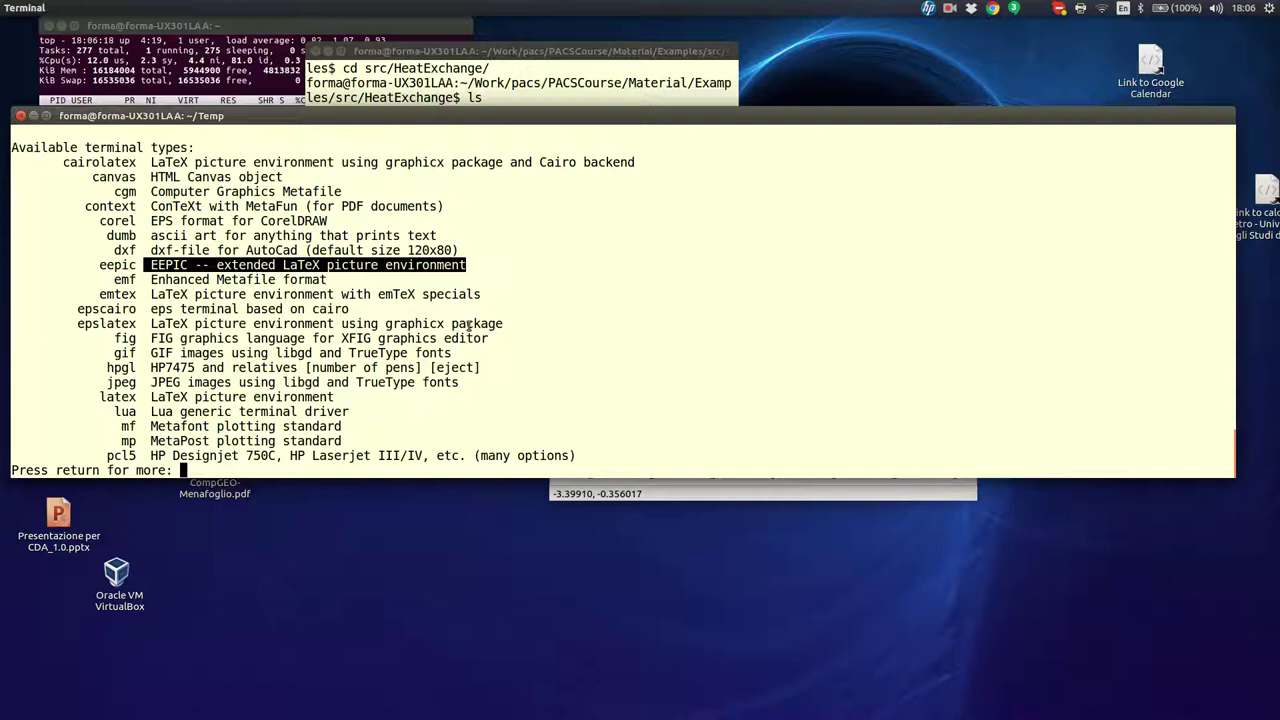
key(Return)
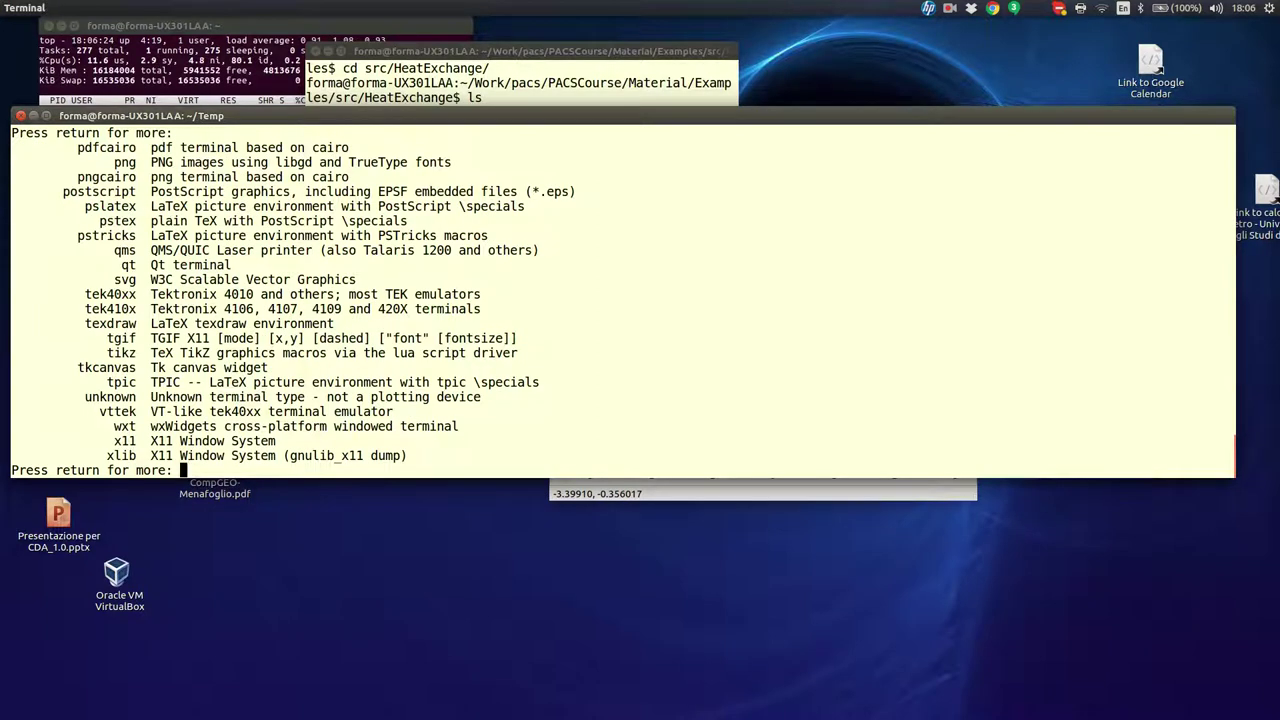
key(Return)
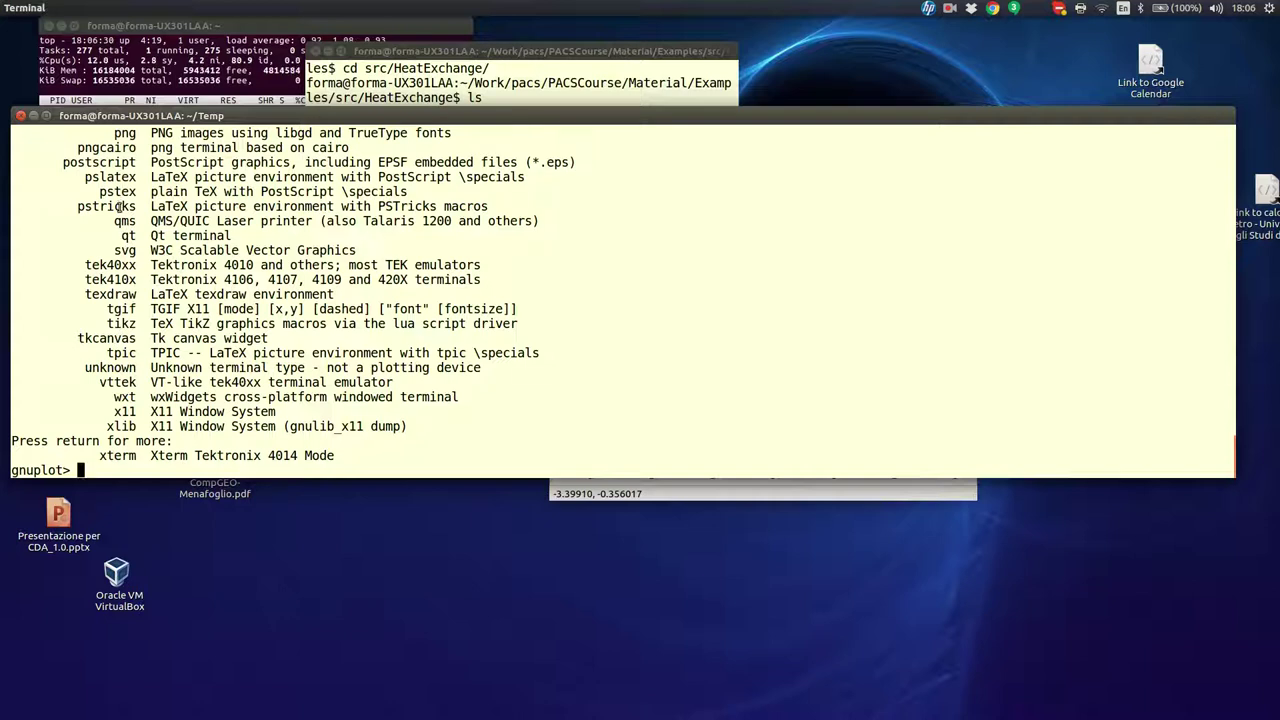
text(set term svg)
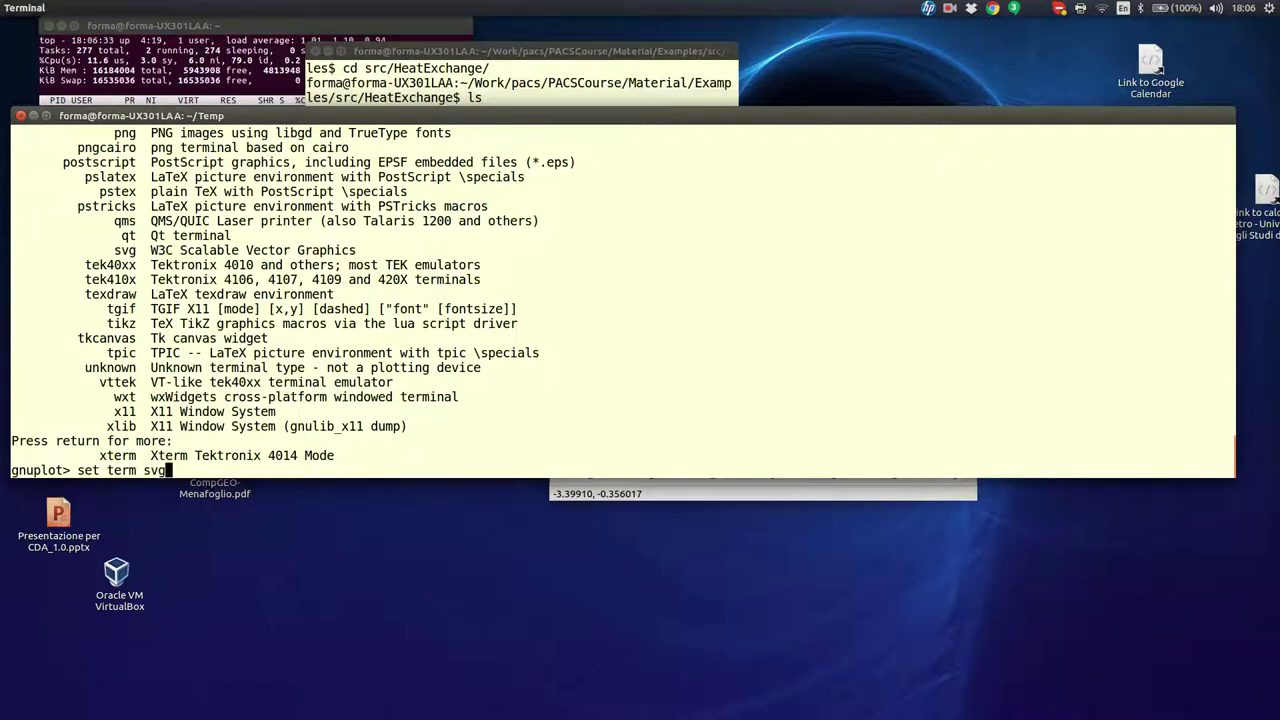
- Switch the output terminal to svg with fsize 14
key(Return)
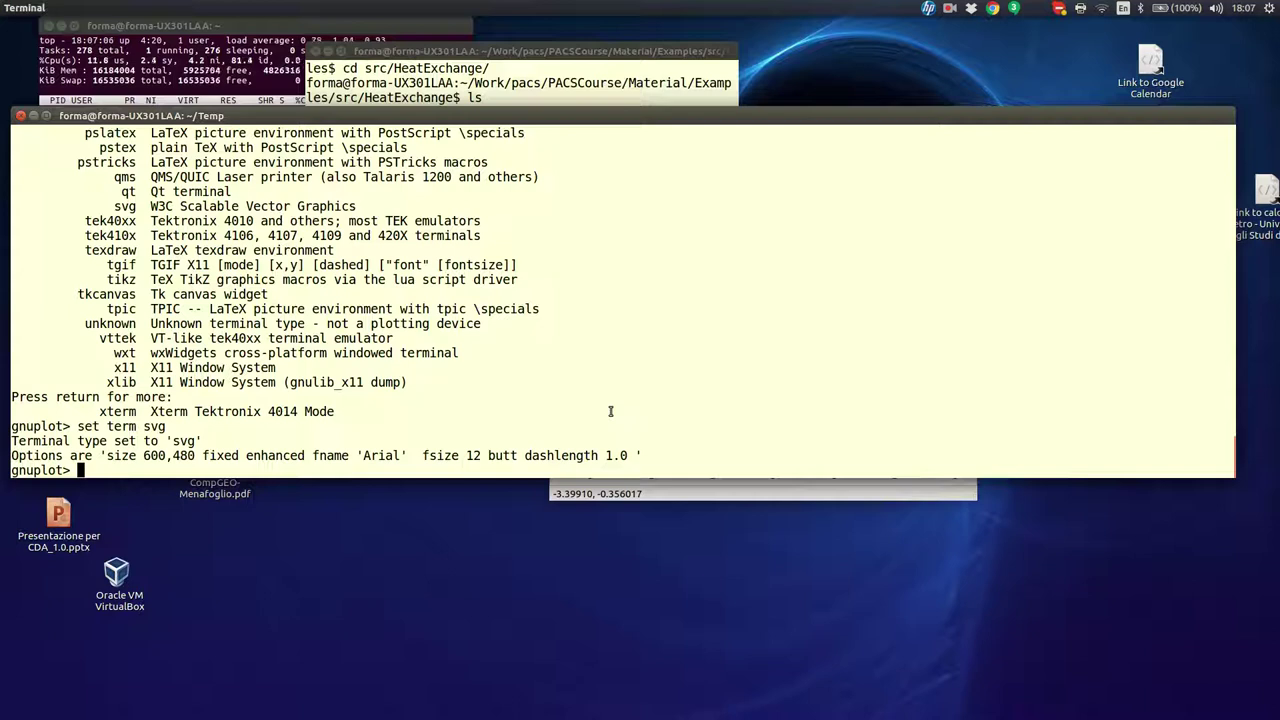
key(Up)
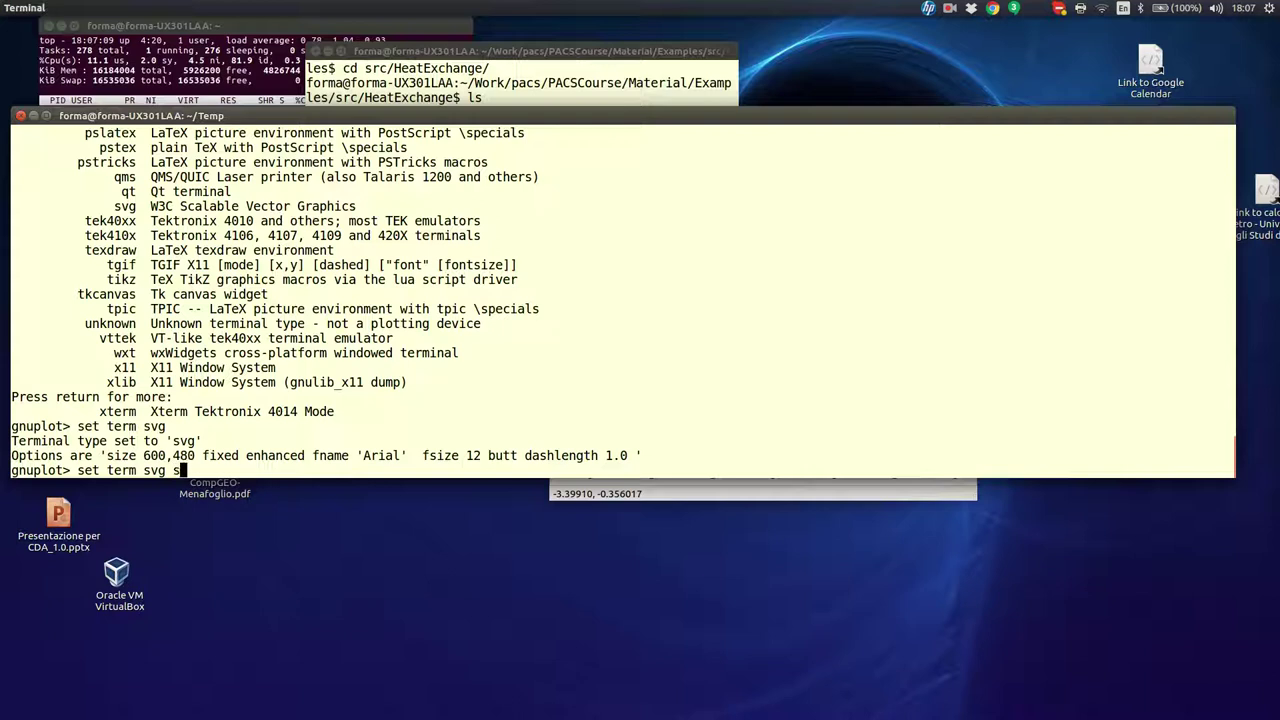
text(fsize 14)
key(Return)
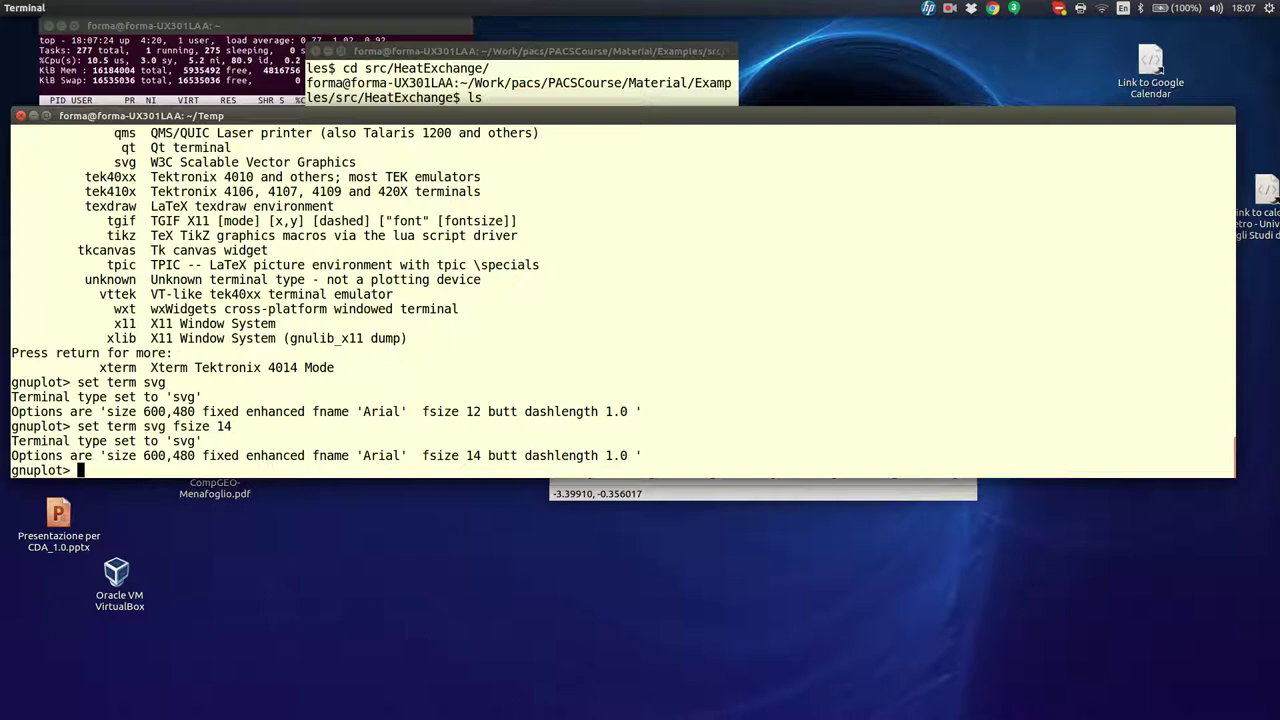
text(set output ")
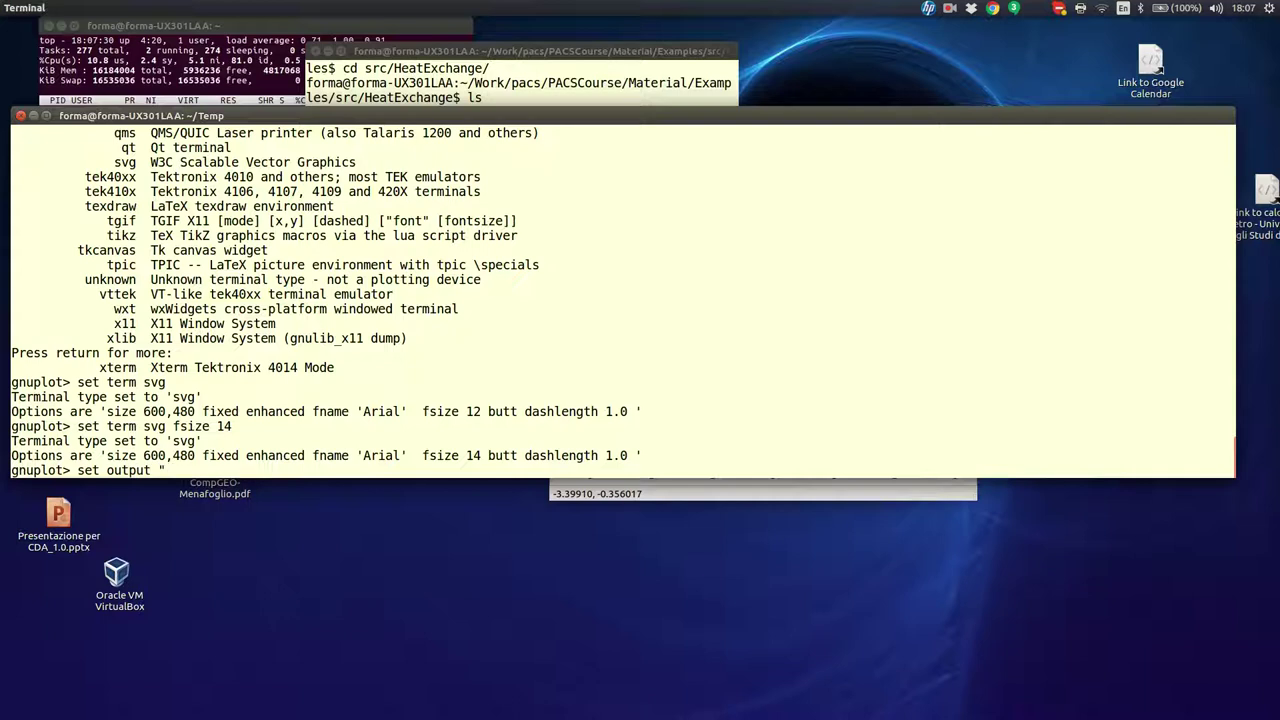
text(a.s)
text(vg)
- Correct the file name and set gnuplot's output to sin.svg
key(BackSpace)
key(BackSpace)
key(BackSpace)
key(BackSpace)
key(BackSpace)
text(sin.svg")
key(Return)
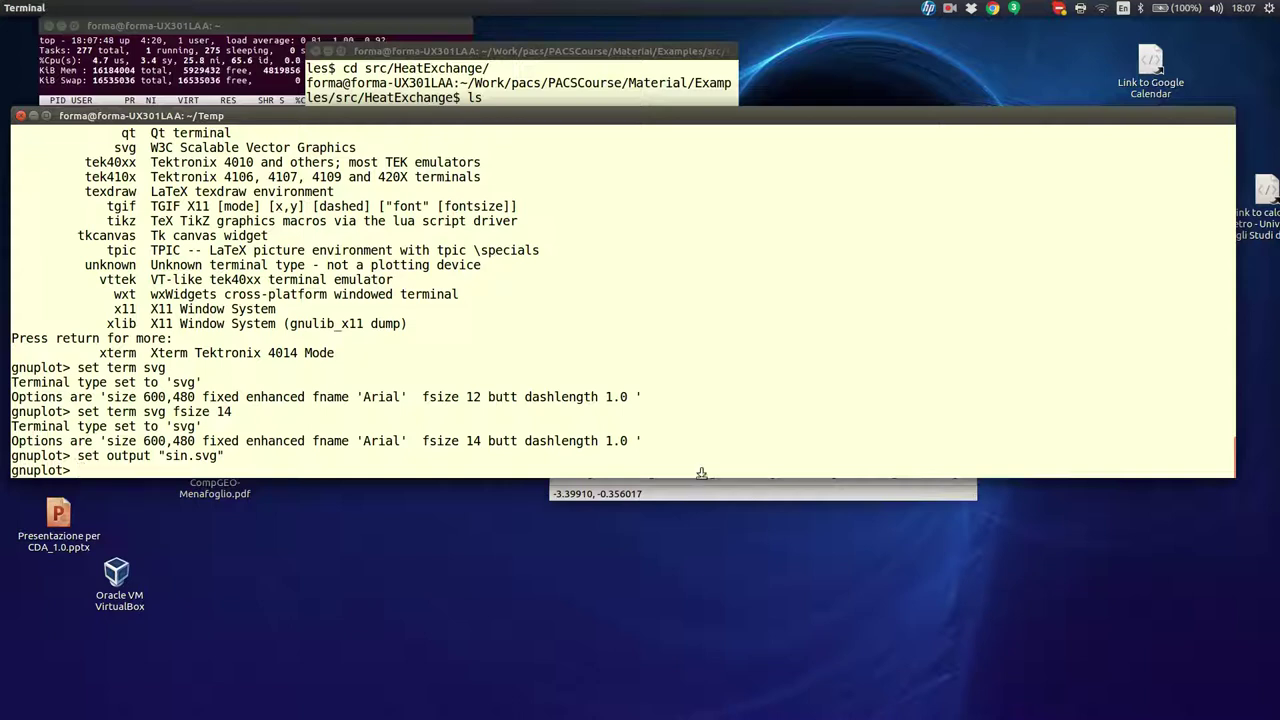
- Replot the sin/cos plot so it is written into sin.svg
click(735, 496)
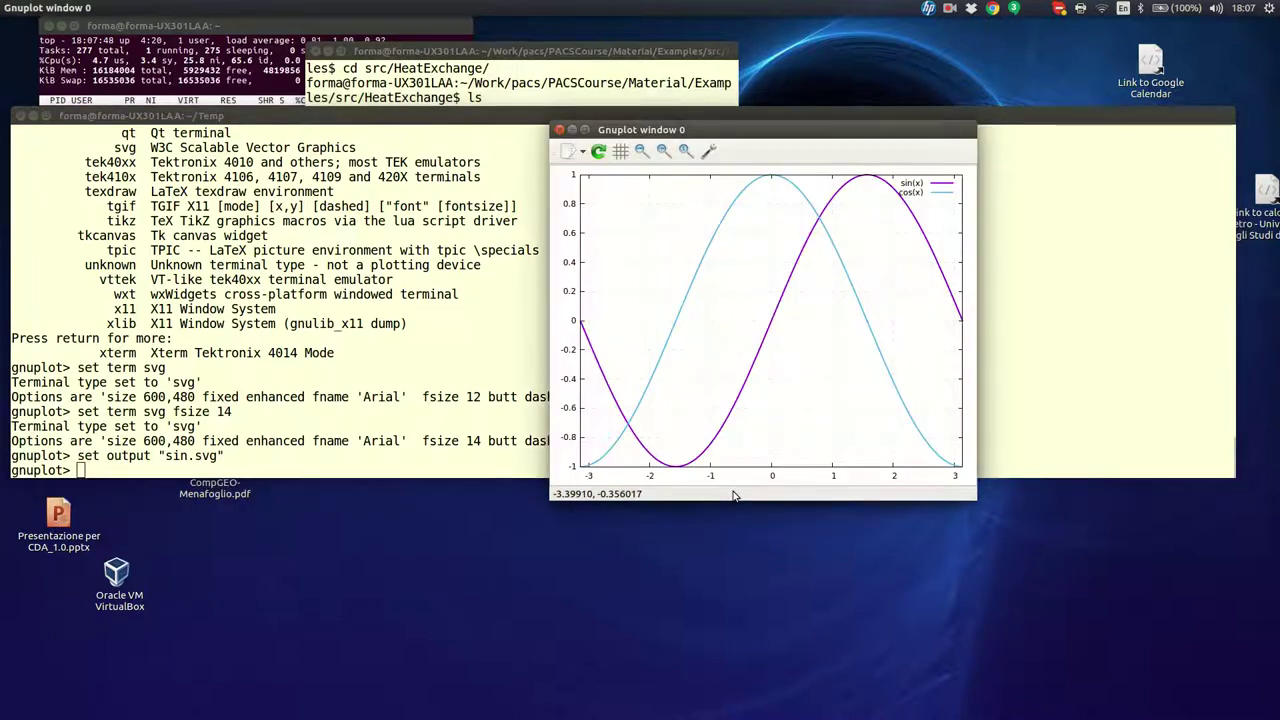
click(337, 461)
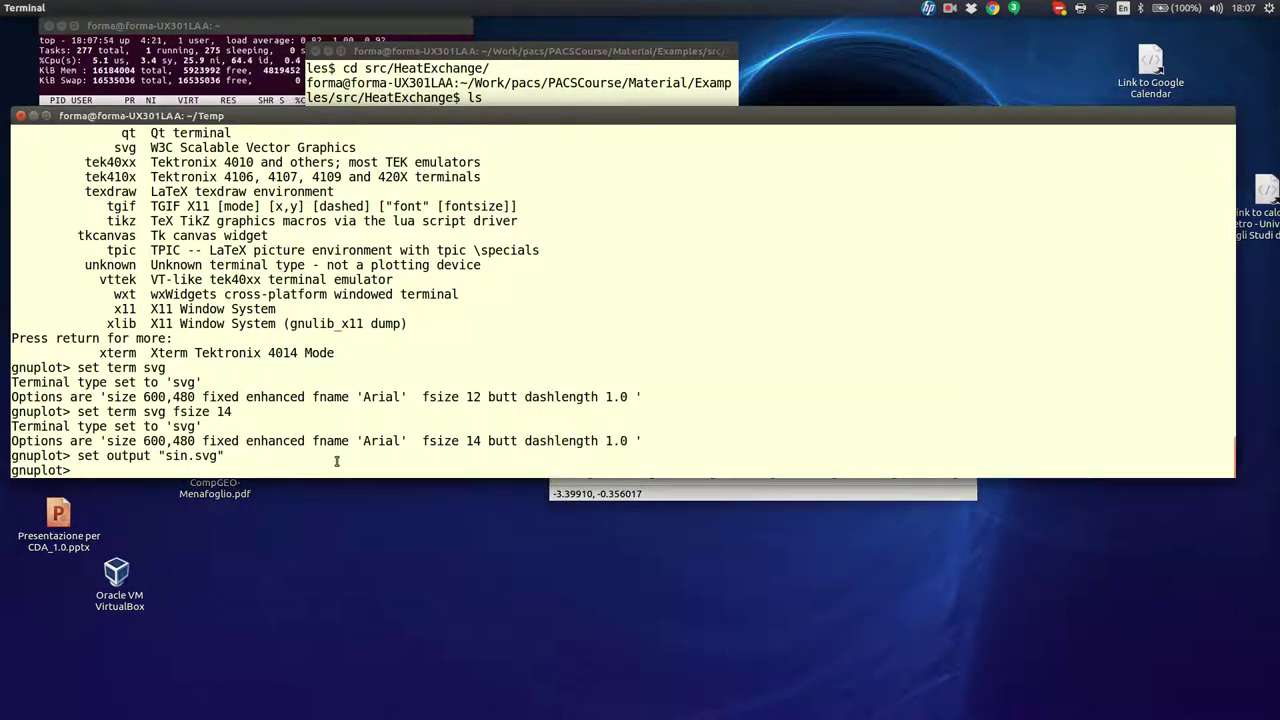
text(replot)
key(Return)
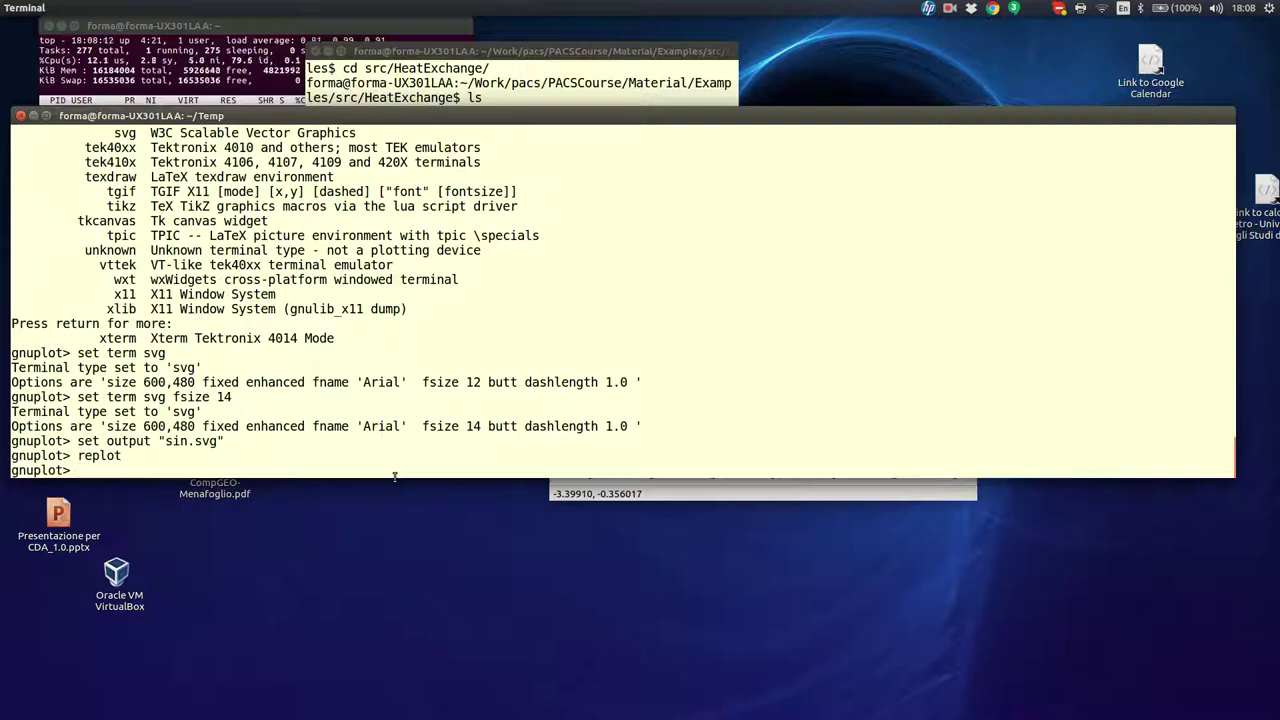
text(!ls)
- List the folder with !ls to confirm sin.svg exists, then enter !display sin.svg
key(Return)
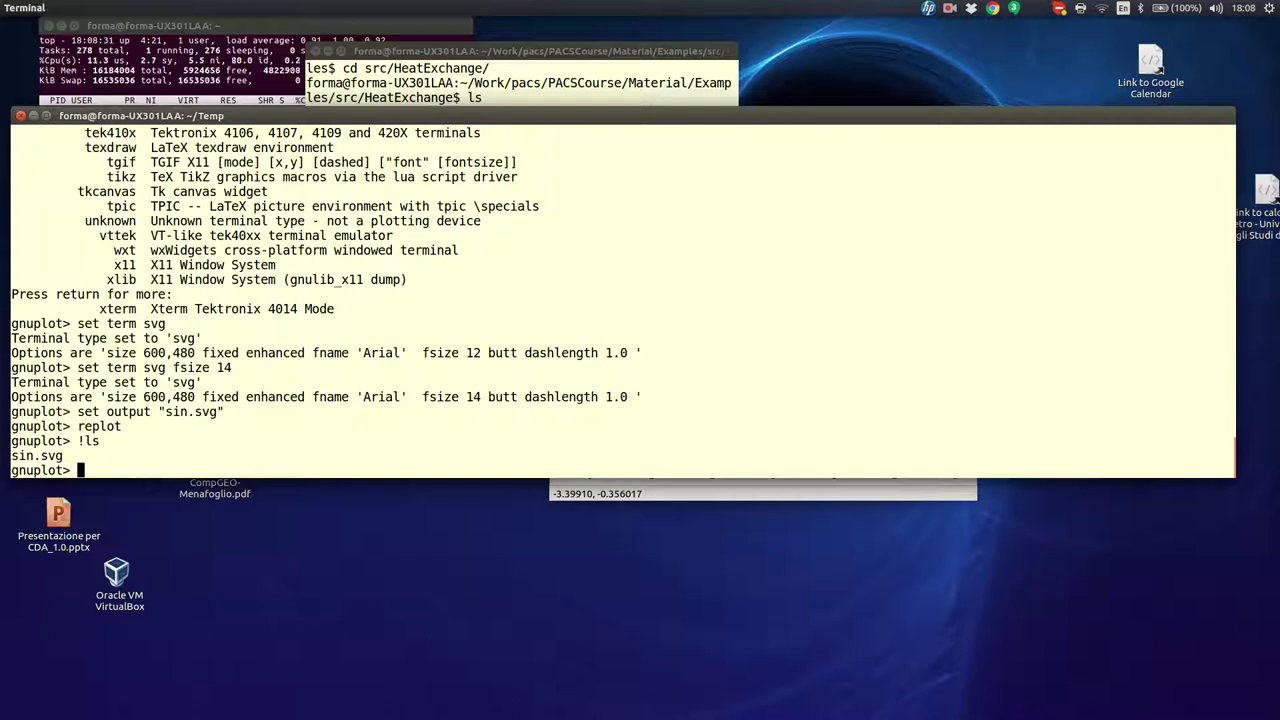
text(!)
text(display)
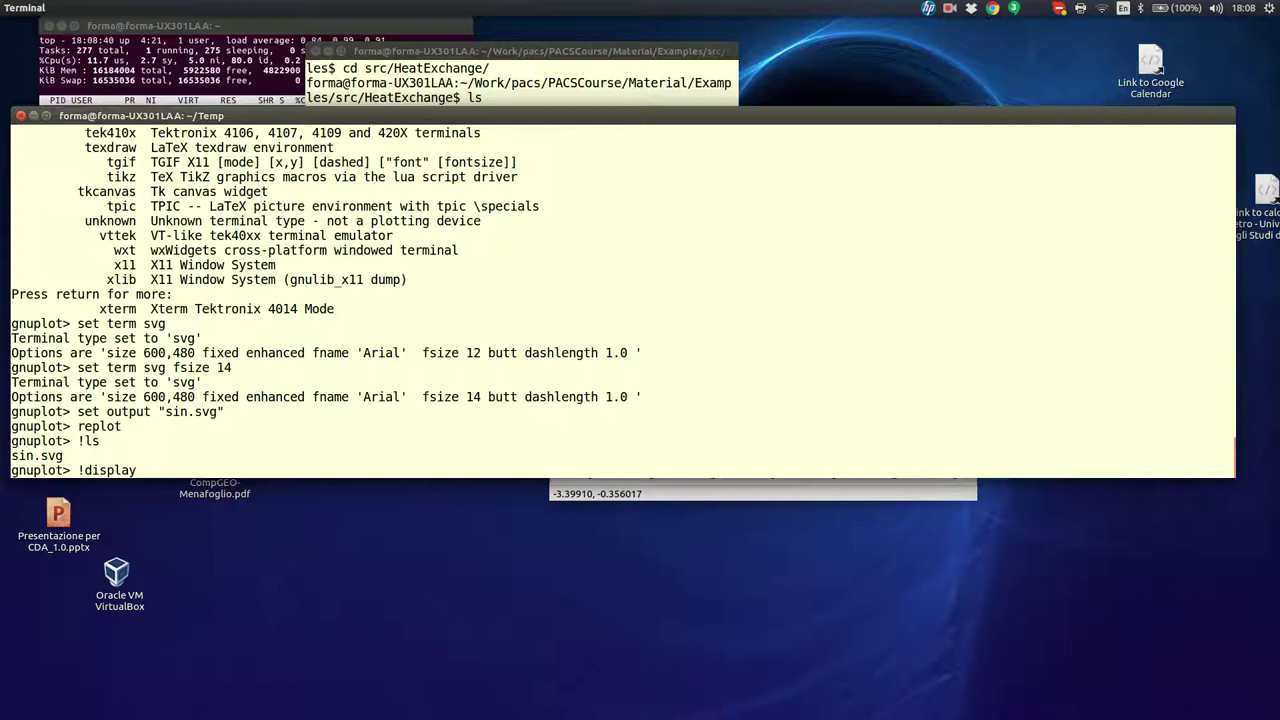
text( sin.svg)
key(Return)
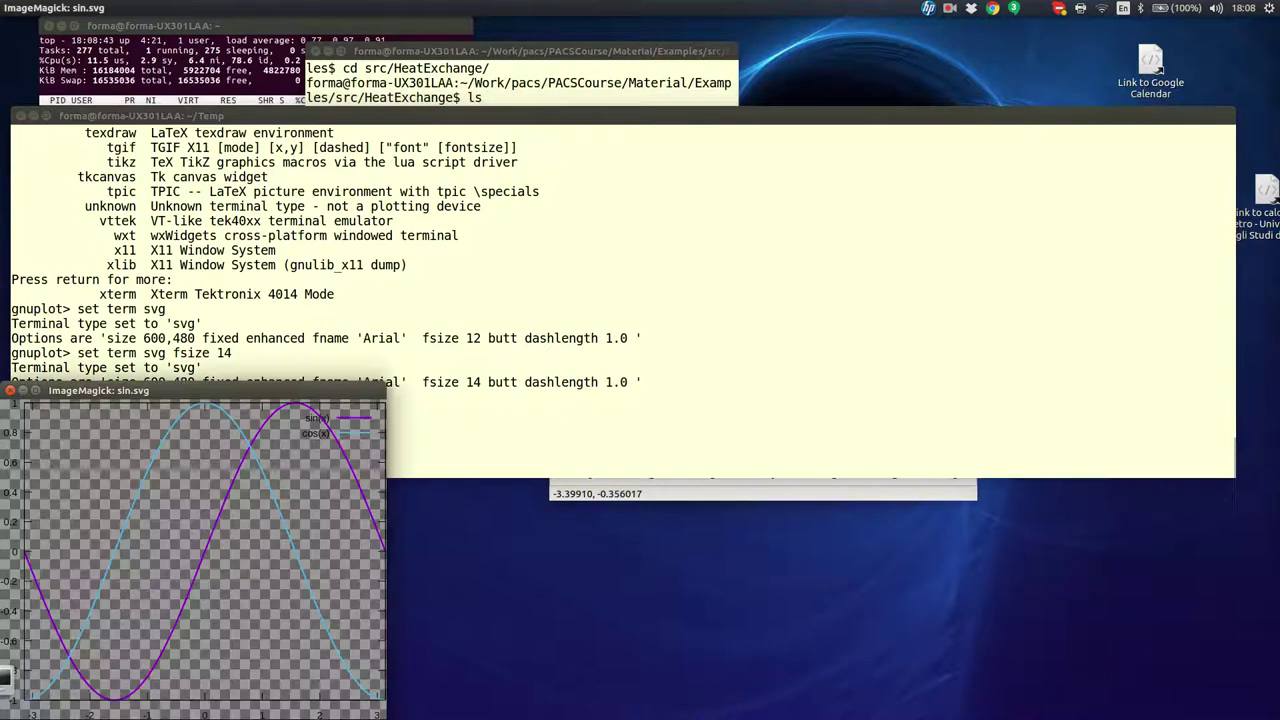
drag(177, 390, 509, 189)
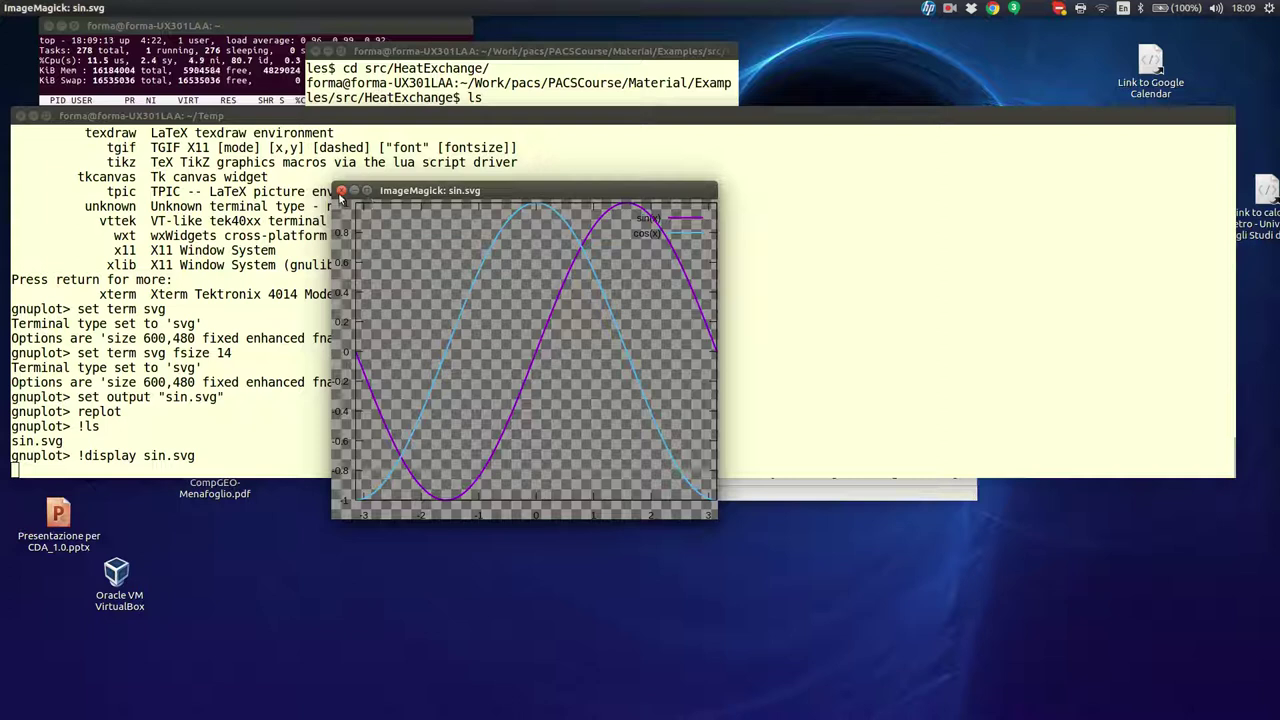
click(341, 190)
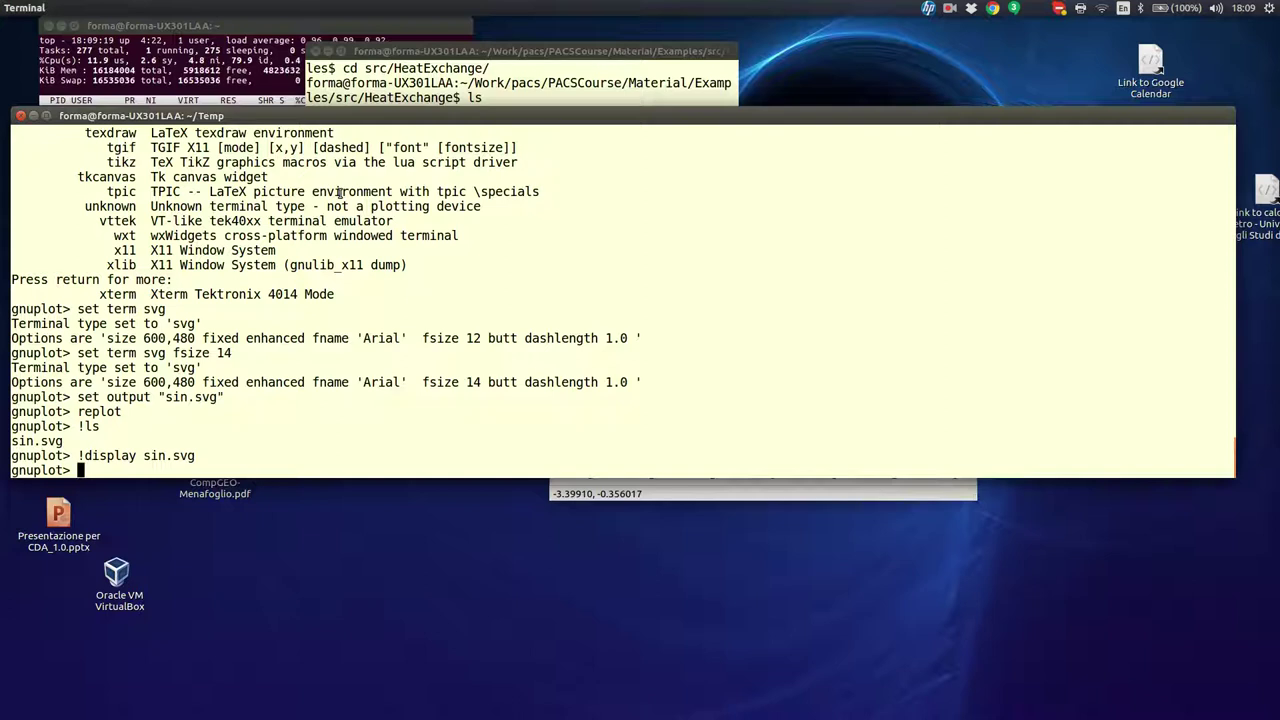
- Switch gnuplot to the colour PostScript terminal
text(set ter)
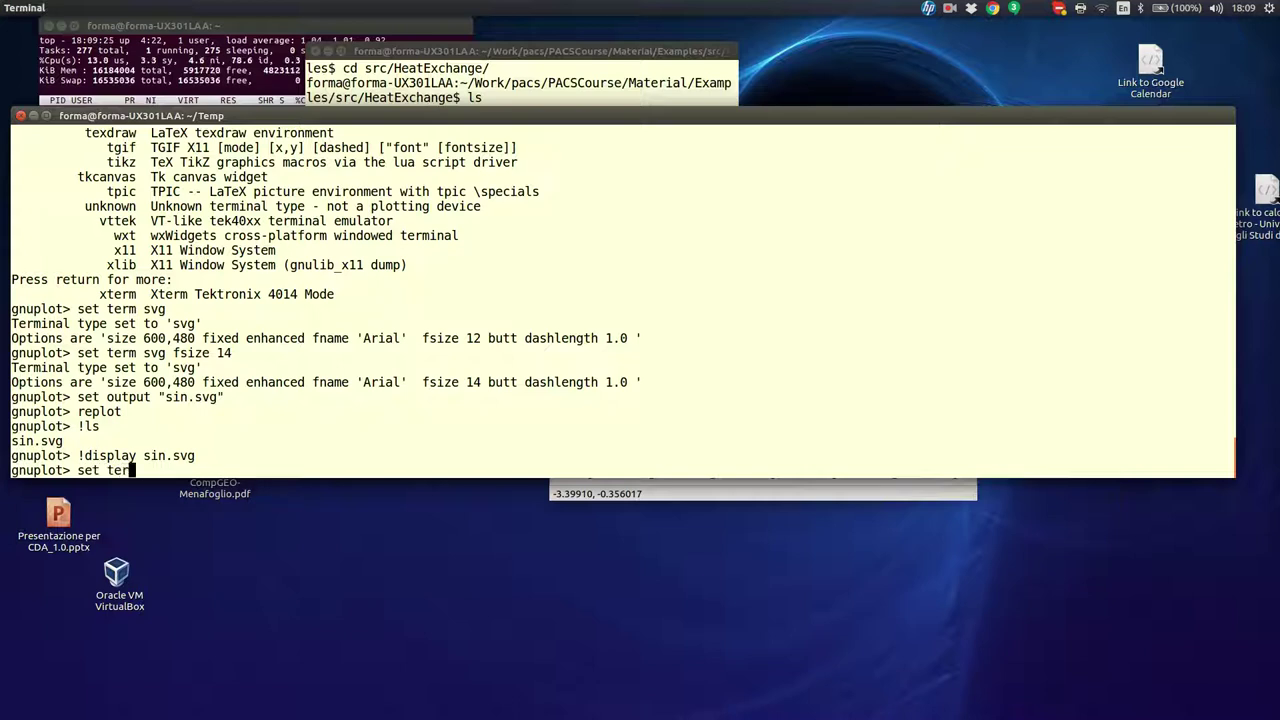
text(m postscript)
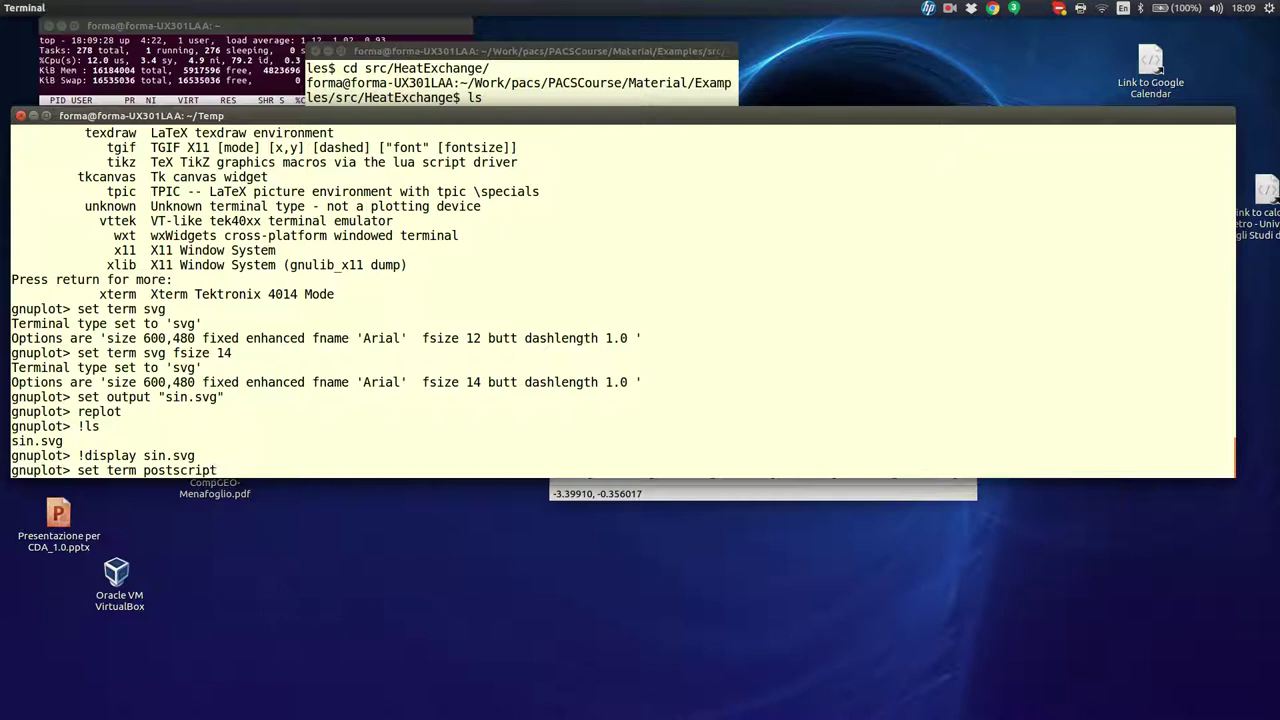
key(Return)
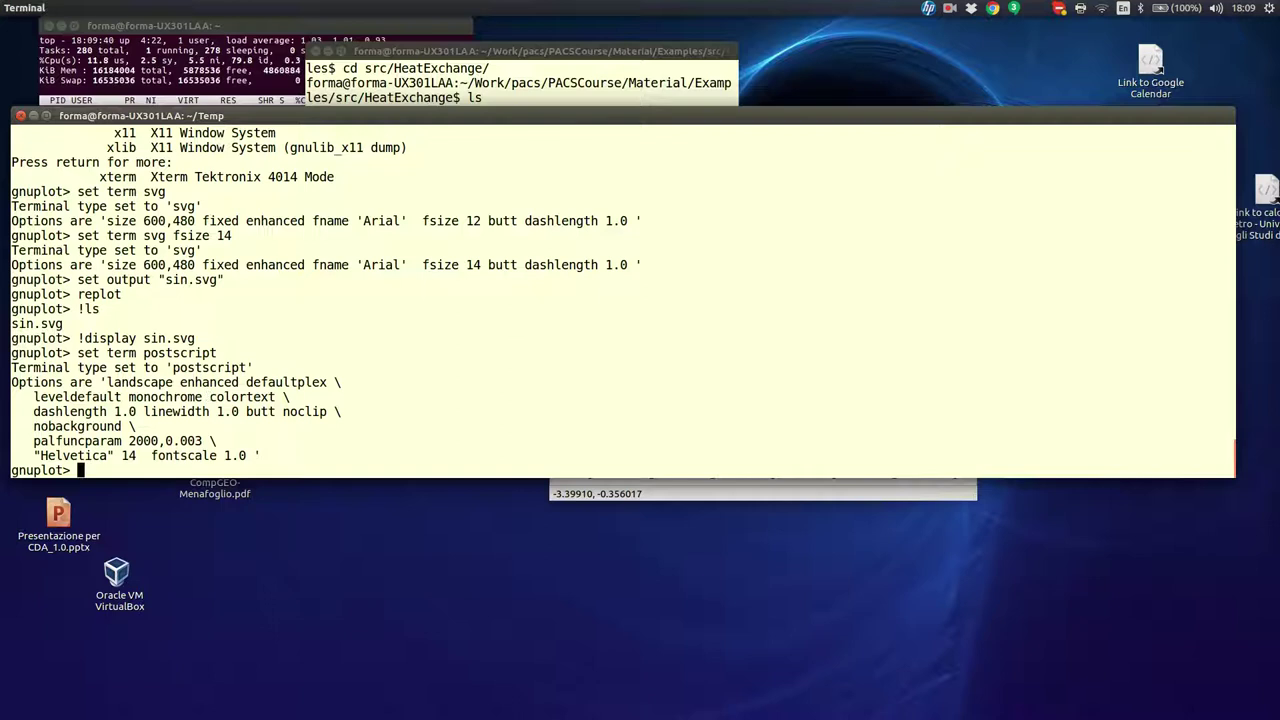
key(Up)
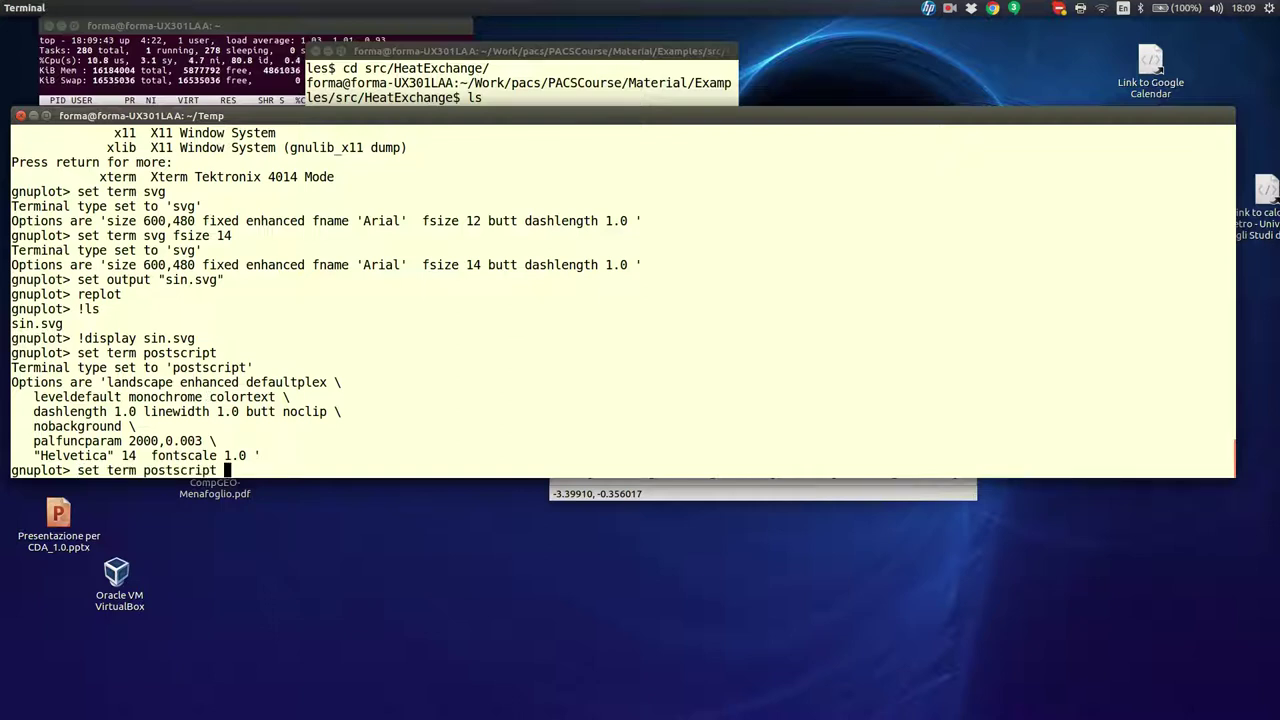
text(color)
key(Return)
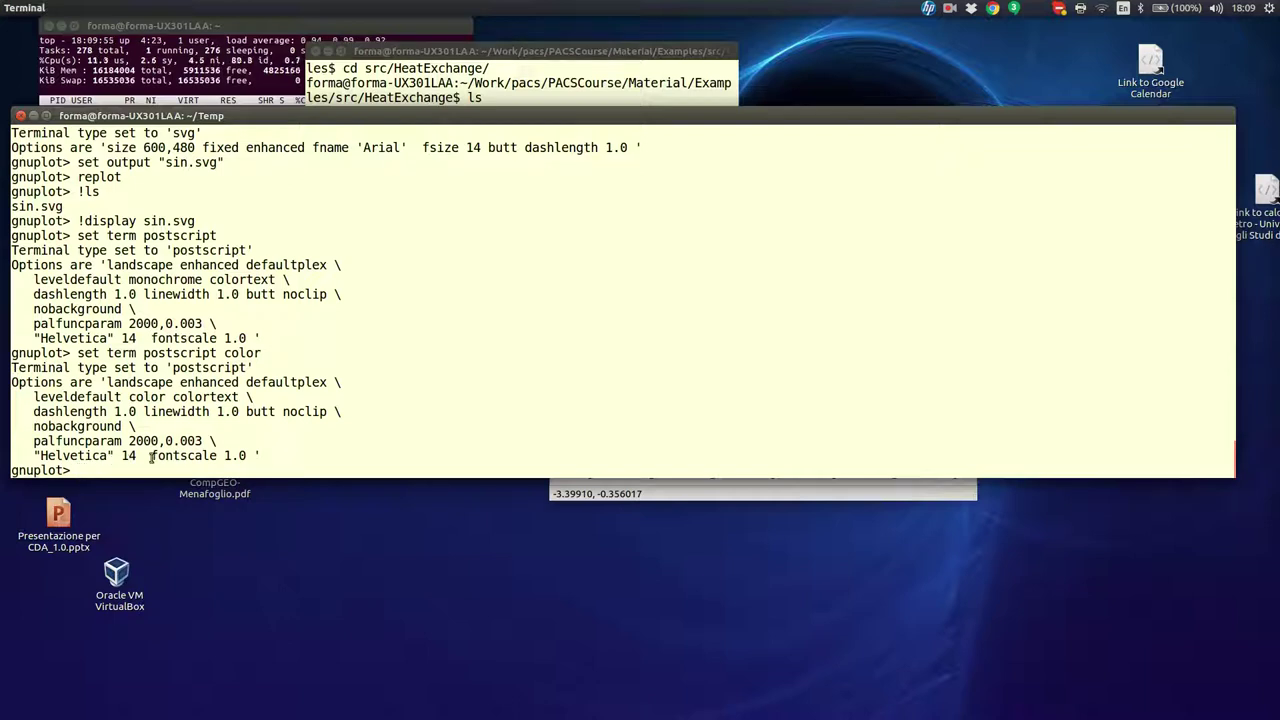
- Set the output file to sin.eps and replot into it
text(set outp)
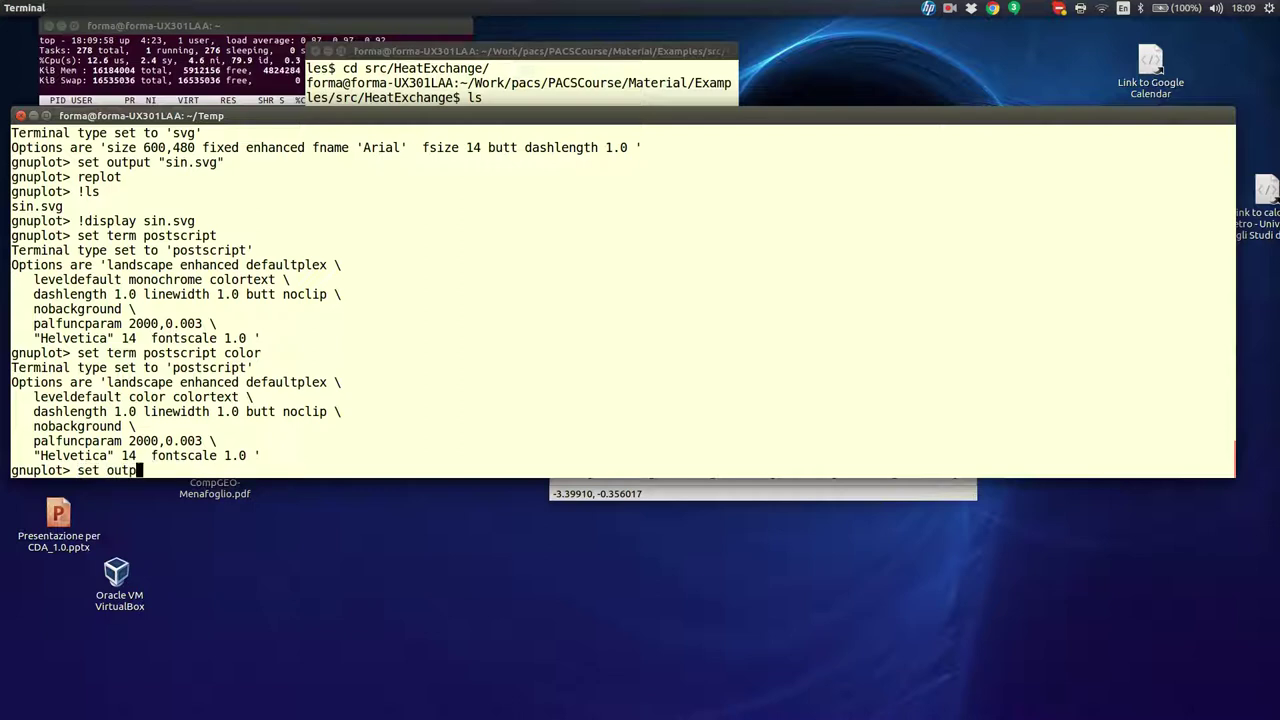
text(ut "sin.eps)
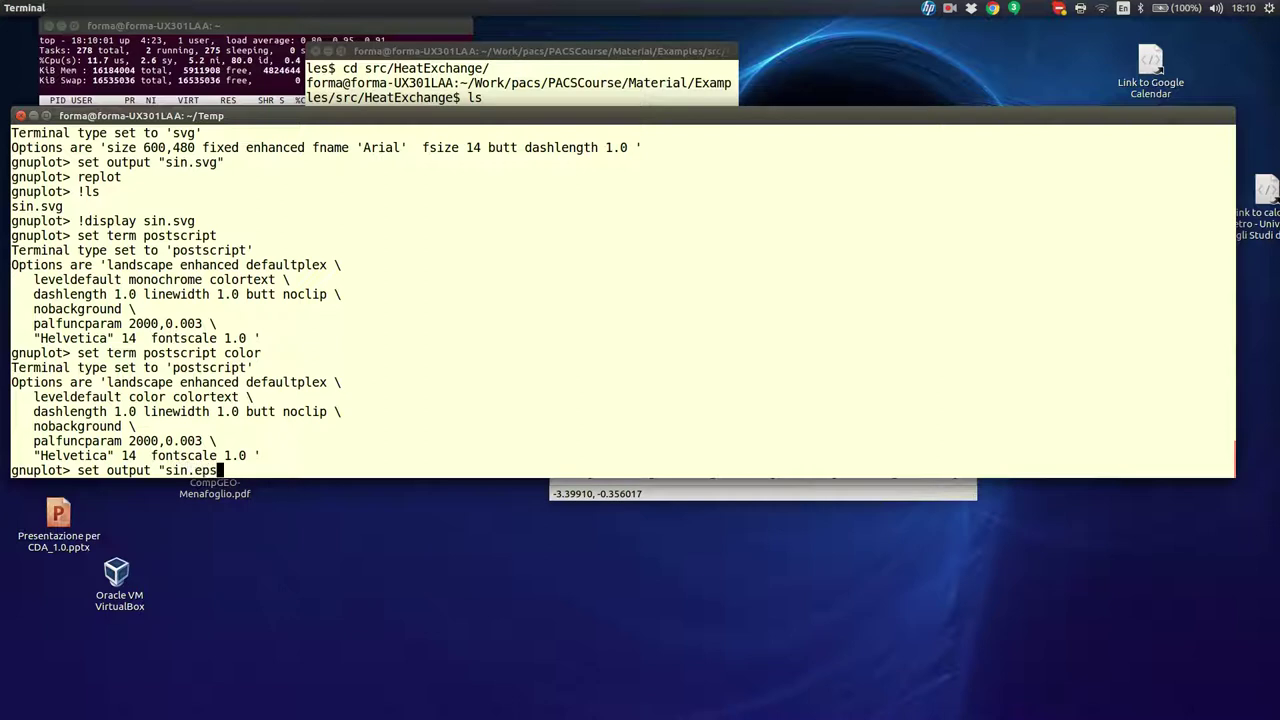
text(")
key(Return)
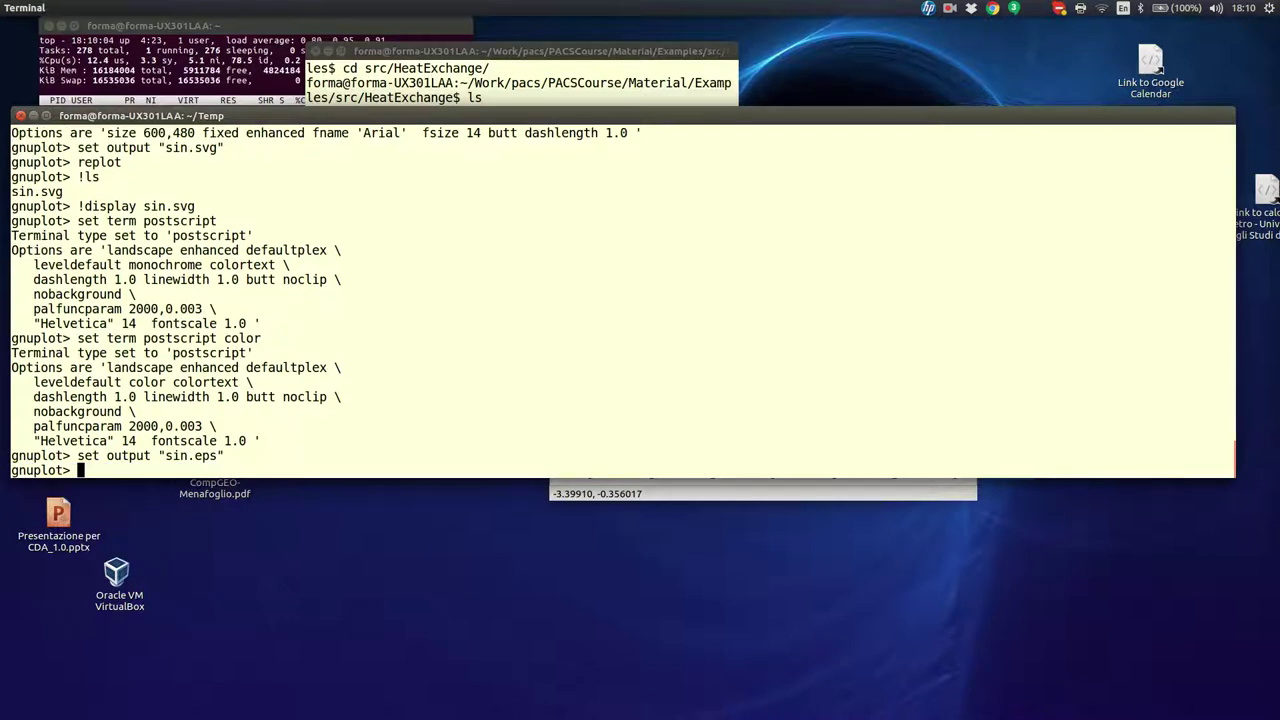
text(replot)
key(Return)
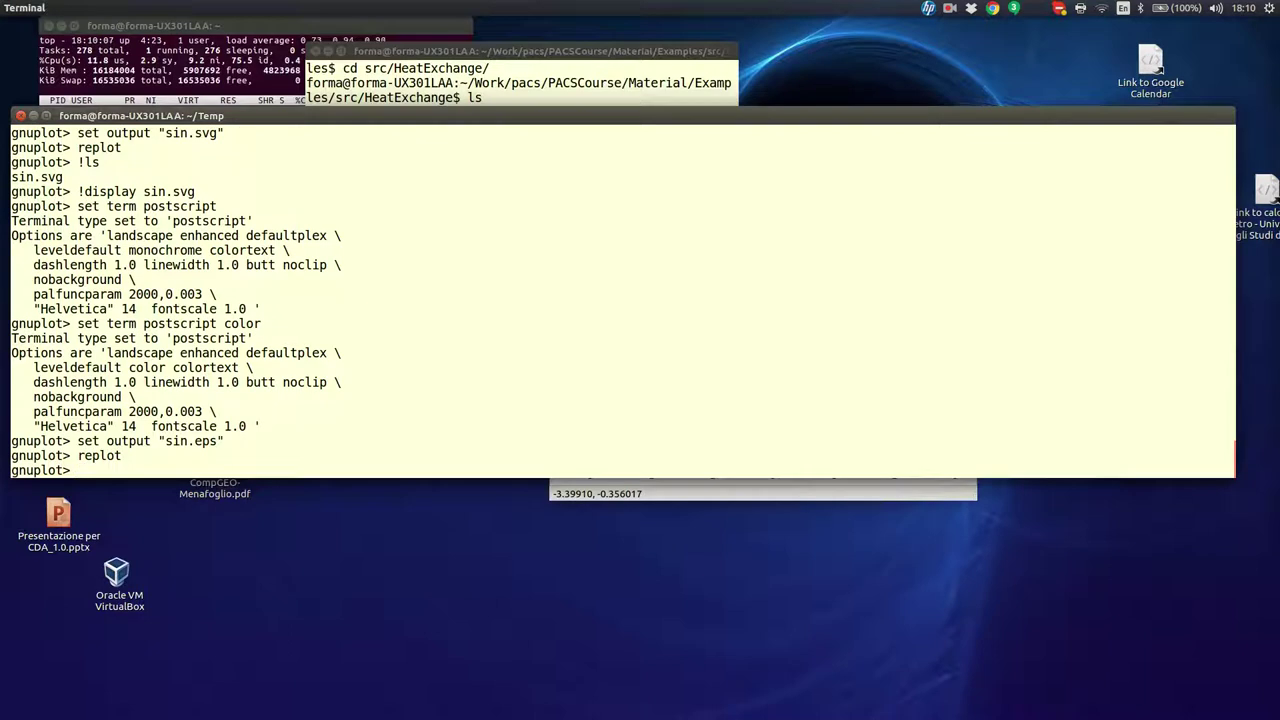
- Enter the !gv sin.eps command to view the PostScript file
text(~)
key(BackSpace)
text(!gv sin.eps)
key(Return)
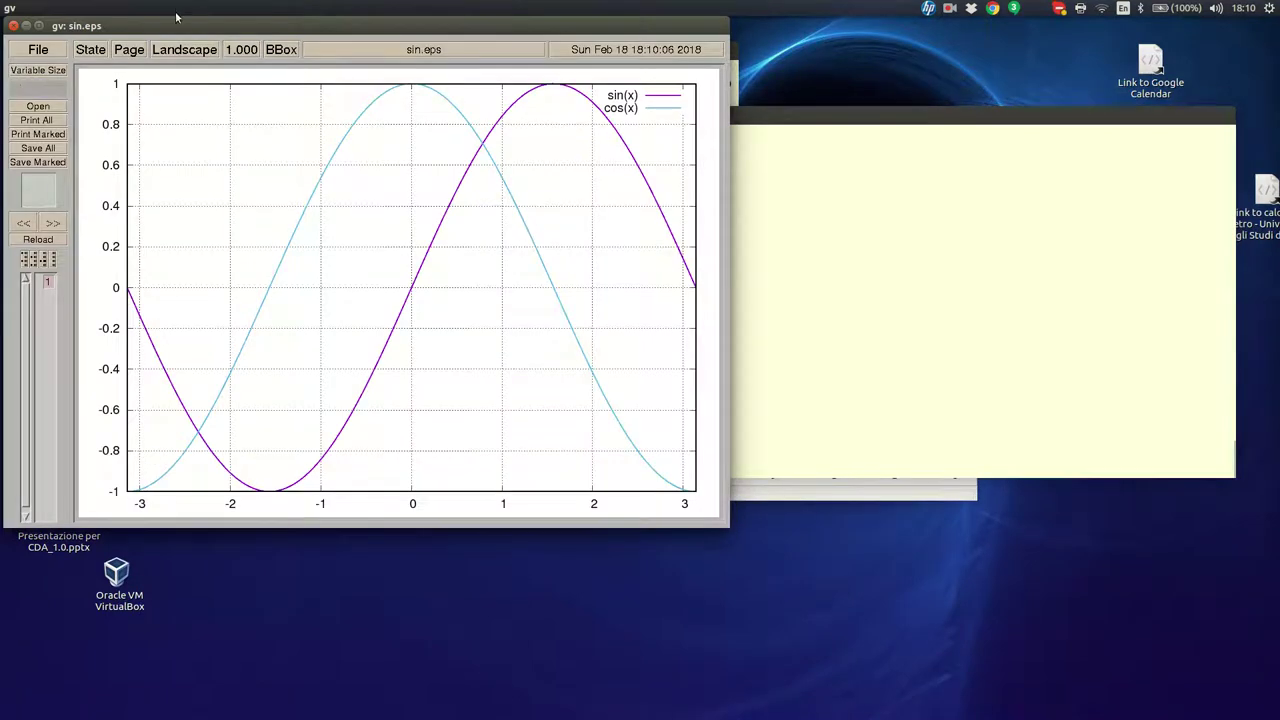
drag(176, 26, 339, 38)
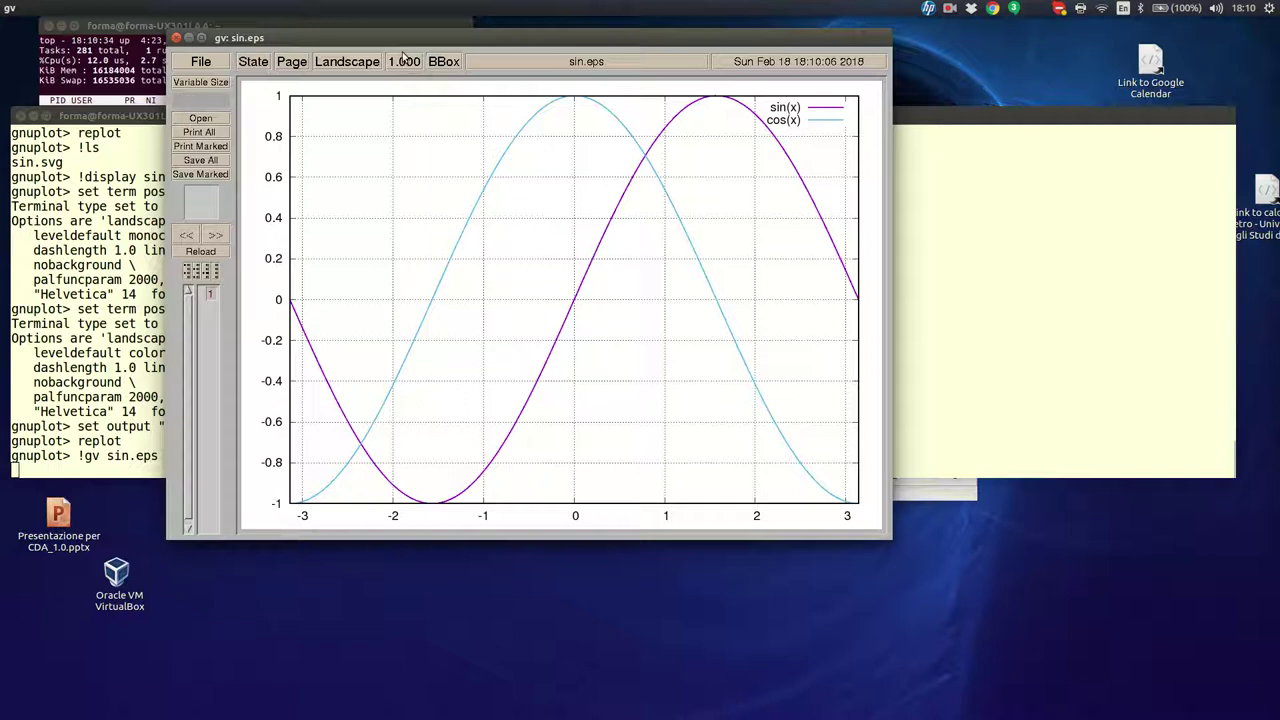
drag(404, 68, 440, 354)
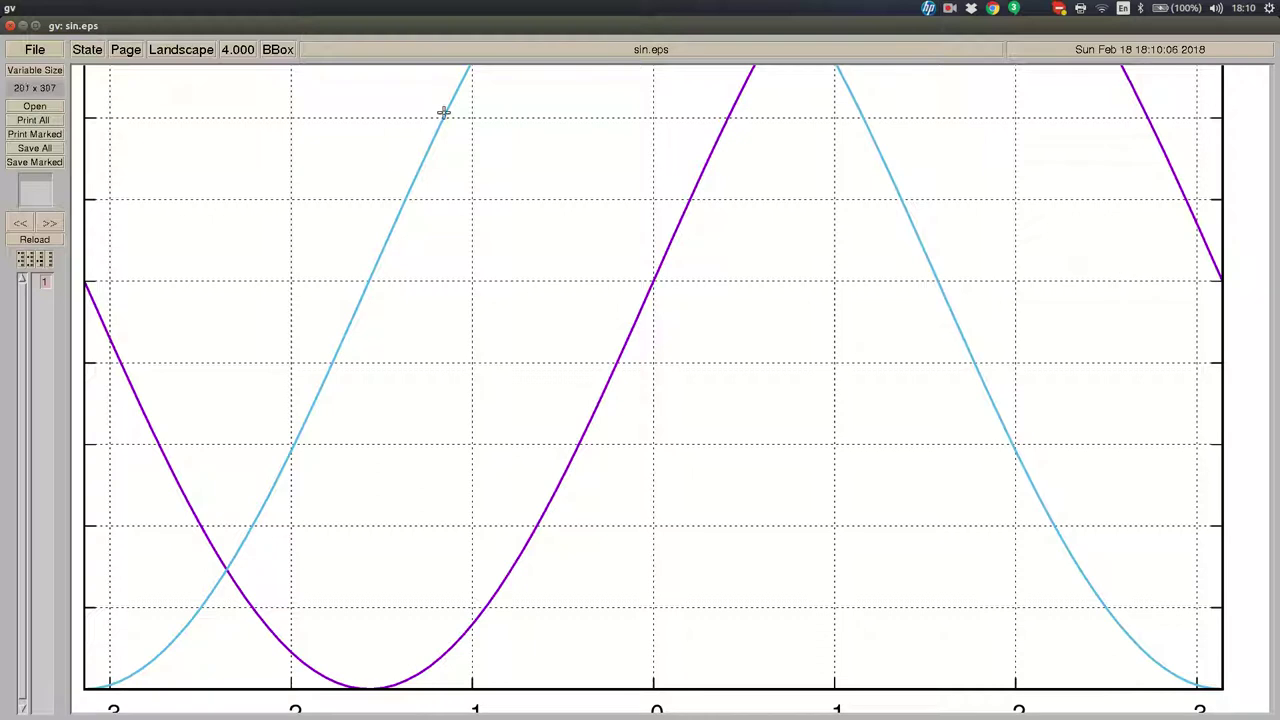
click(244, 51)
click(244, 51)
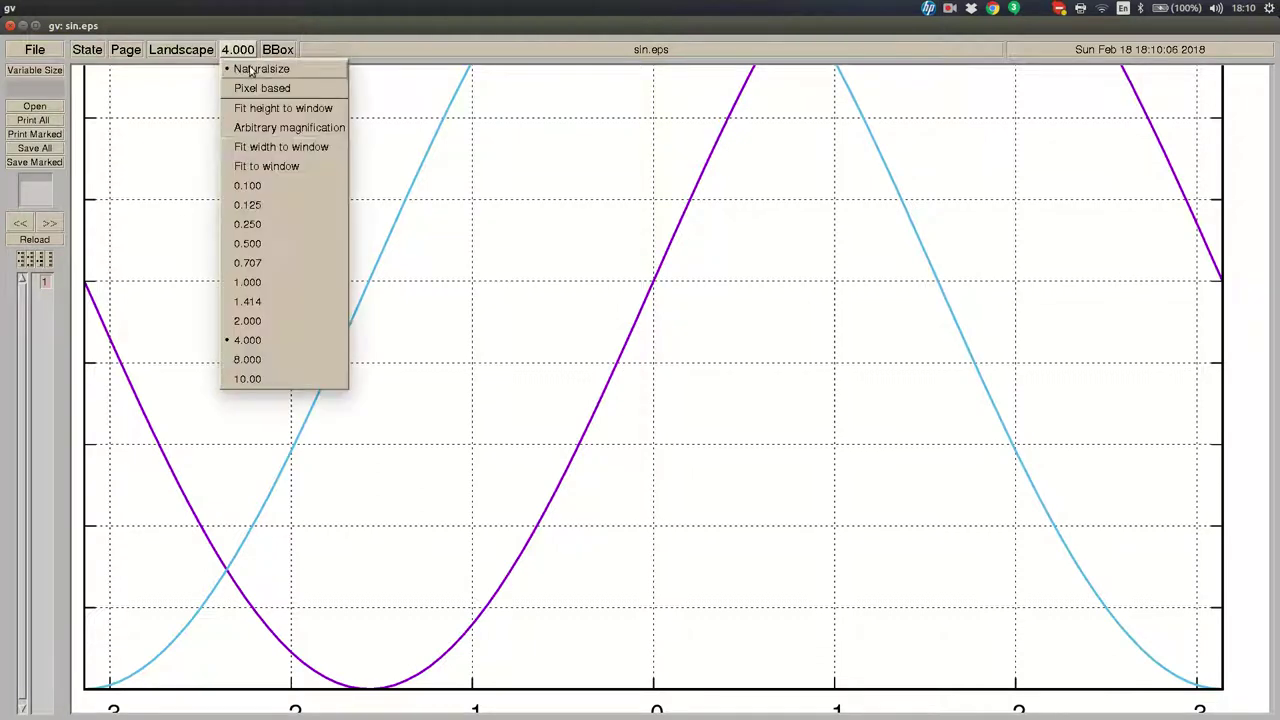
click(288, 224)
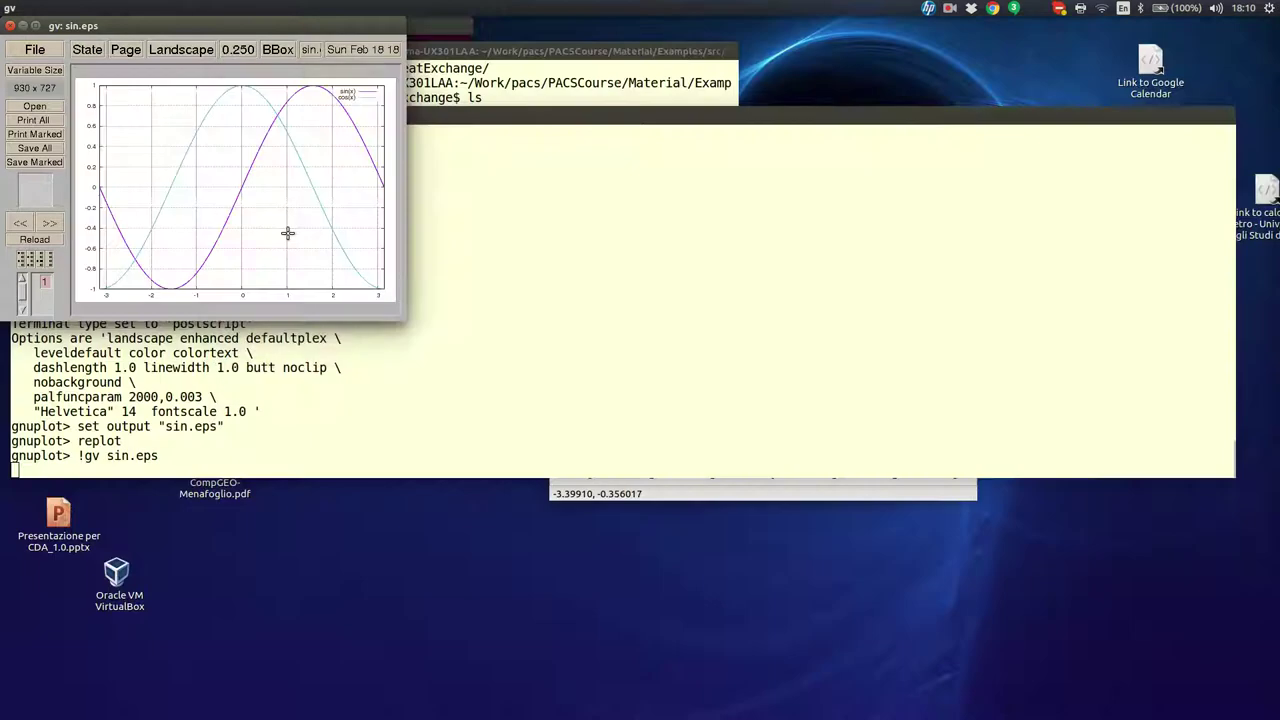
click(9, 27)
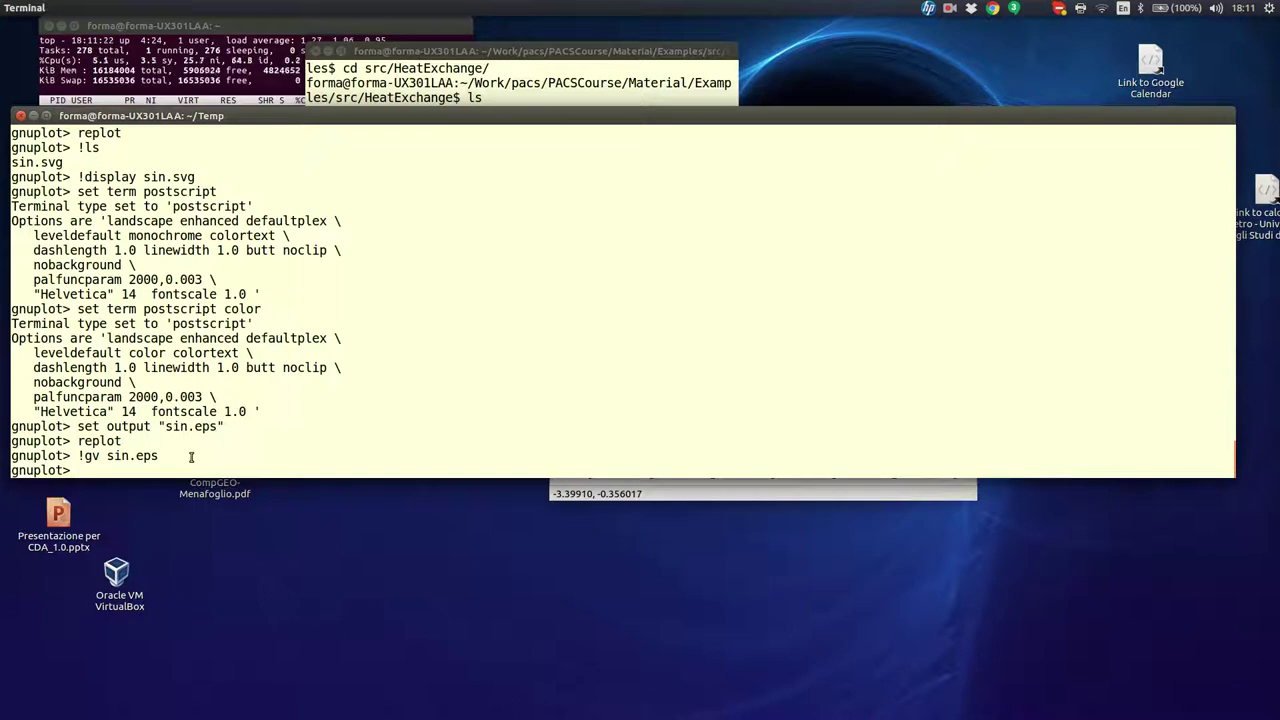
- Switch gnuplot to the latex terminal with set term latex
text(set output )
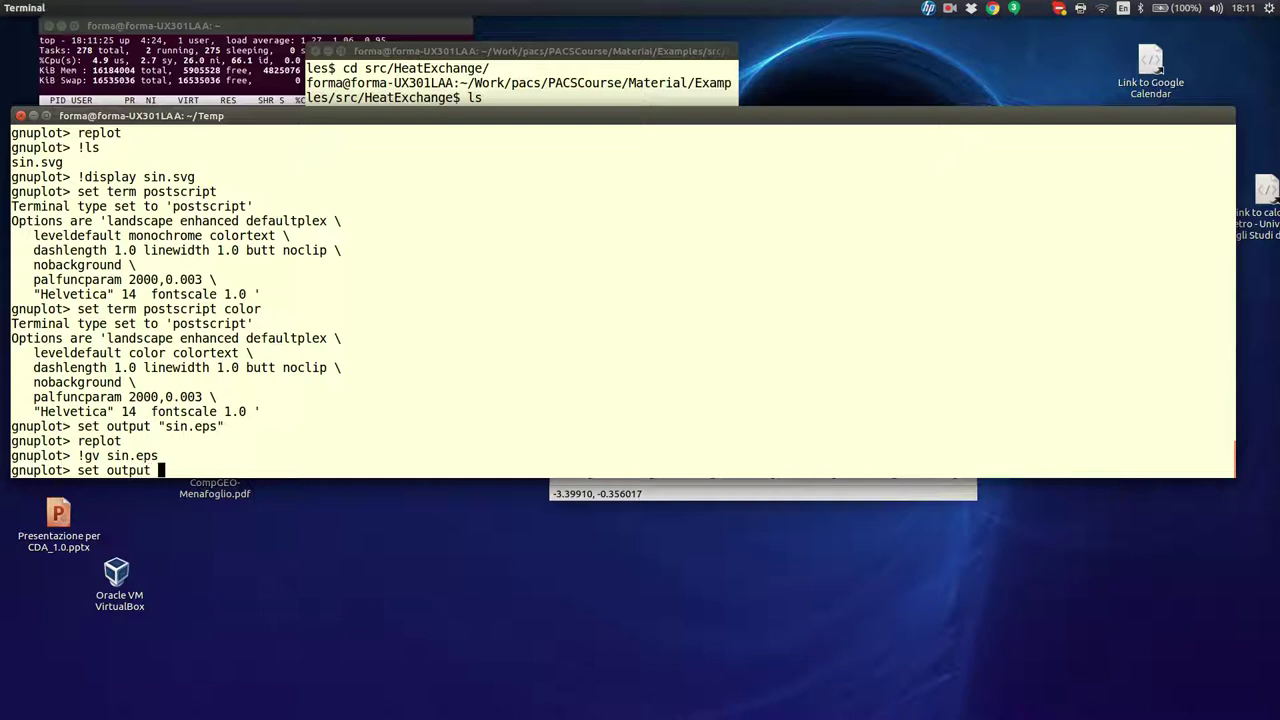
text(latex)
key(Return)
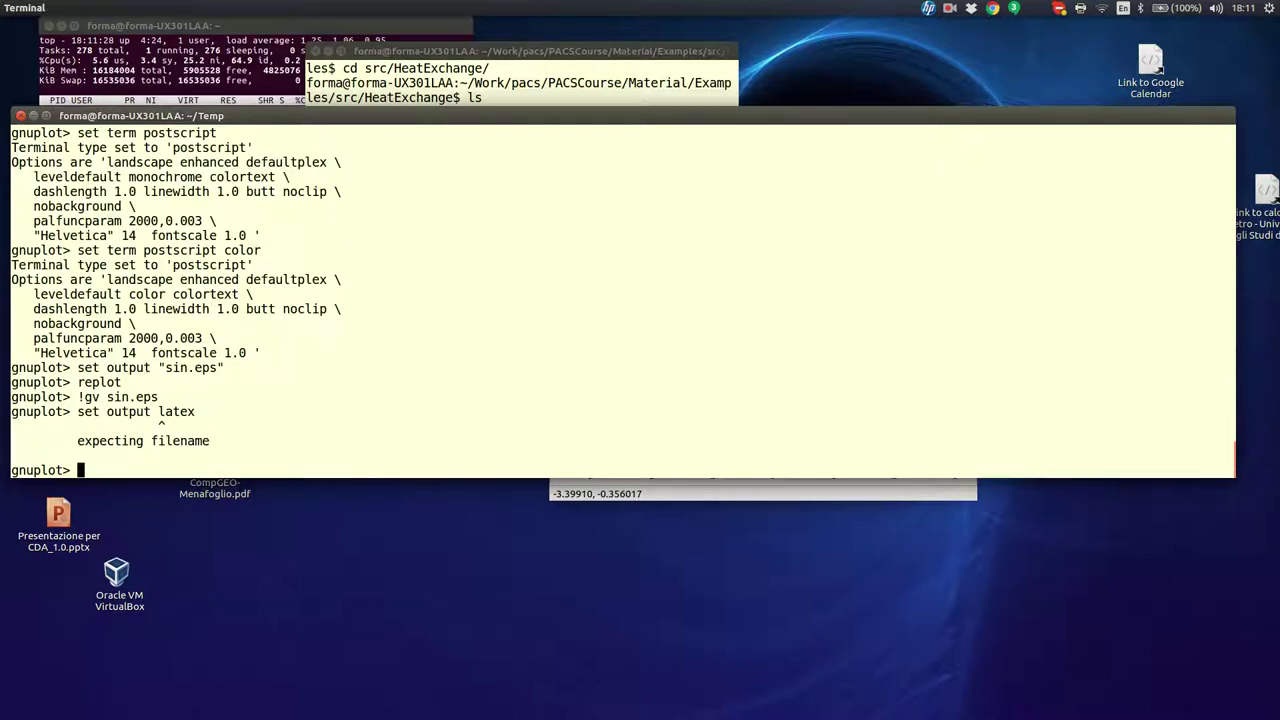
key(Up)
key(BackSpace)
key(BackSpace)
key(BackSpace)
key(BackSpace)
key(BackSpace)
key(BackSpace)
key(BackSpace)
key(BackSpace)
key(BackSpace)
key(BackSpace)
key(BackSpace)
key(BackSpace)
key(BackSpace)
text(term late)
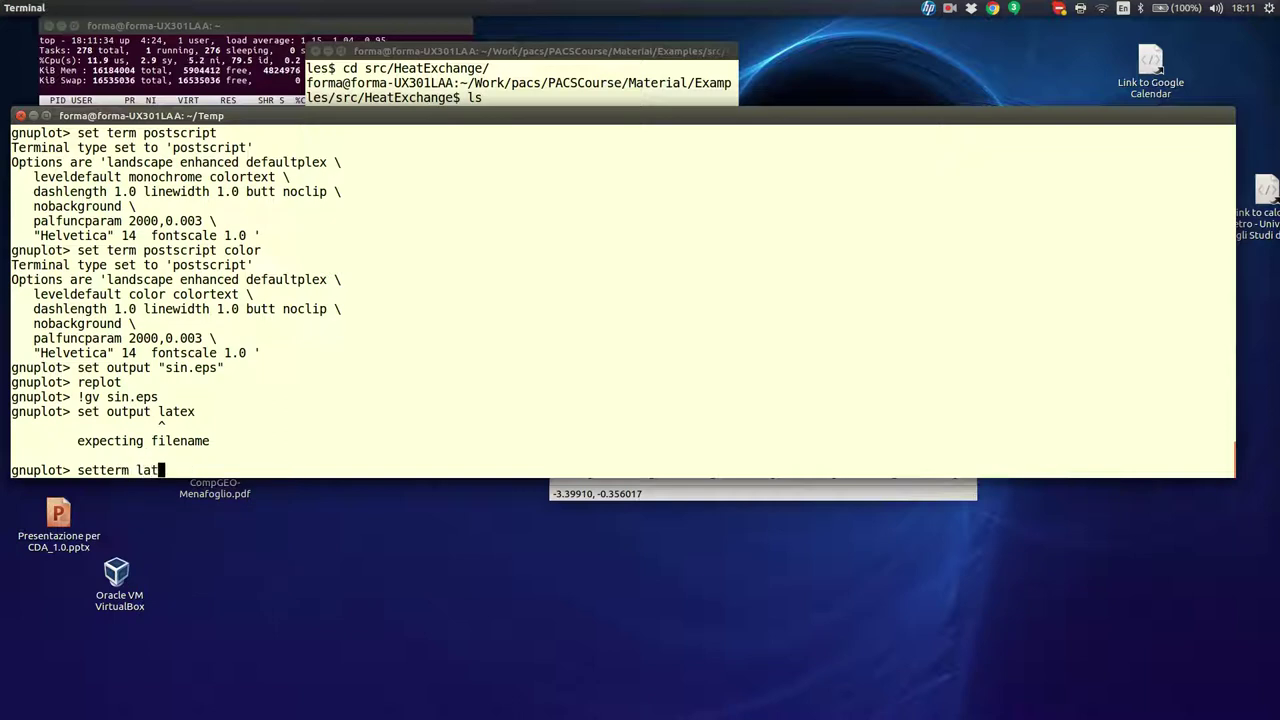
key(BackSpace)
key(BackSpace)
key(BackSpace)
key(BackSpace)
key(BackSpace)
key(BackSpace)
key(BackSpace)
key(BackSpace)
key(BackSpace)
text(term latex)
key(Return)
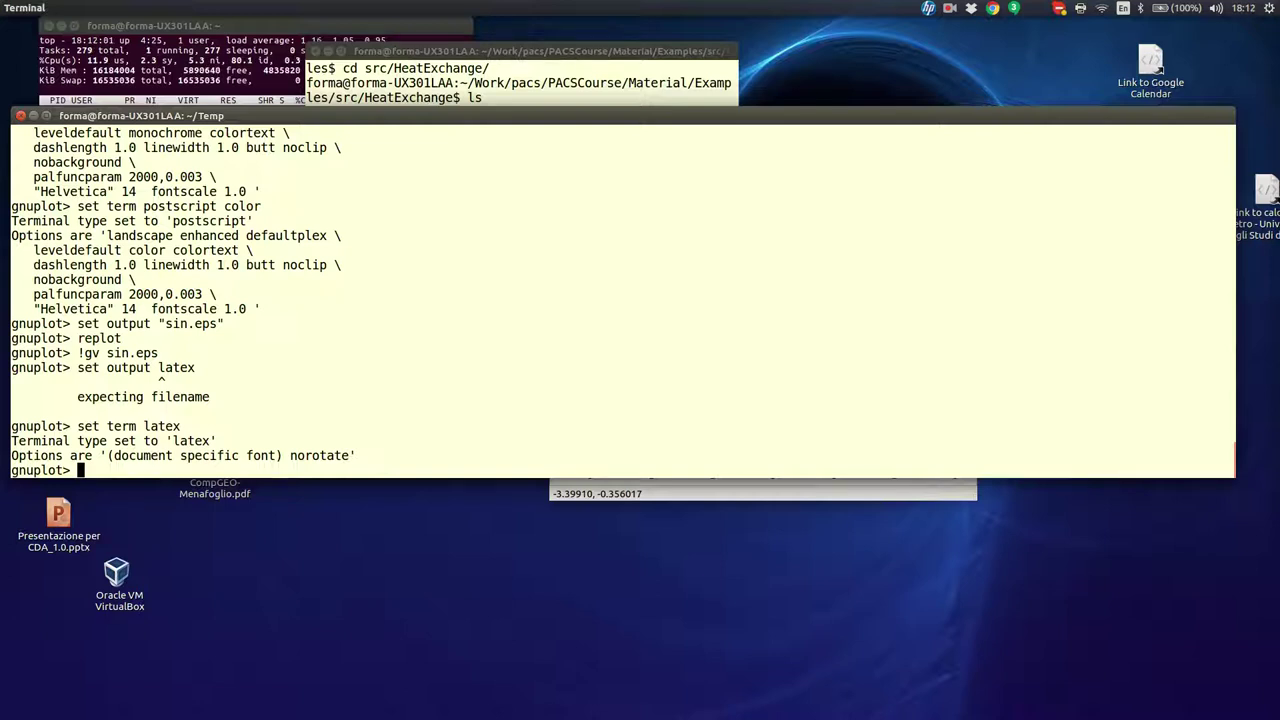
- Set the output file to sin.tex, fixing the mistyped name
text(set output ")
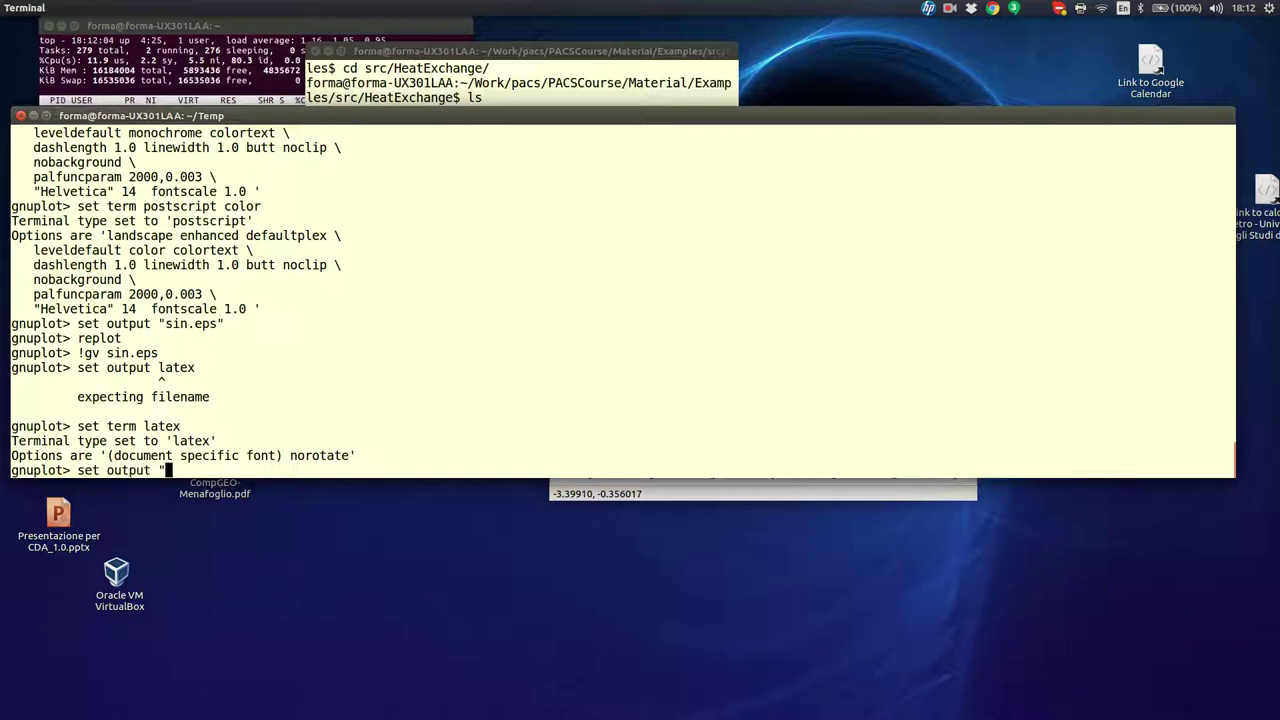
text(fin/tex")
key(Left)
key(Left)
key(Left)
key(Left)
key(BackSpace)
key(BackSpace)
key(BackSpace)
key(BackSpace)
text(sin/)
key(Return)
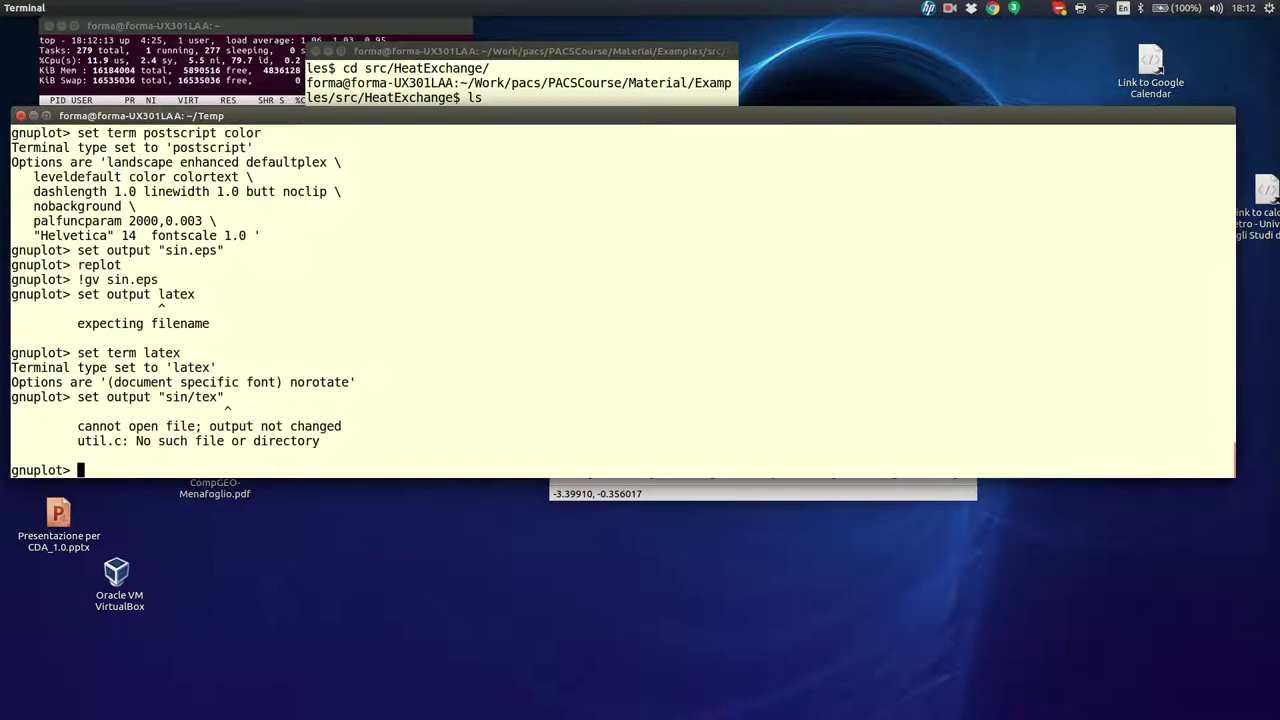
key(Up)
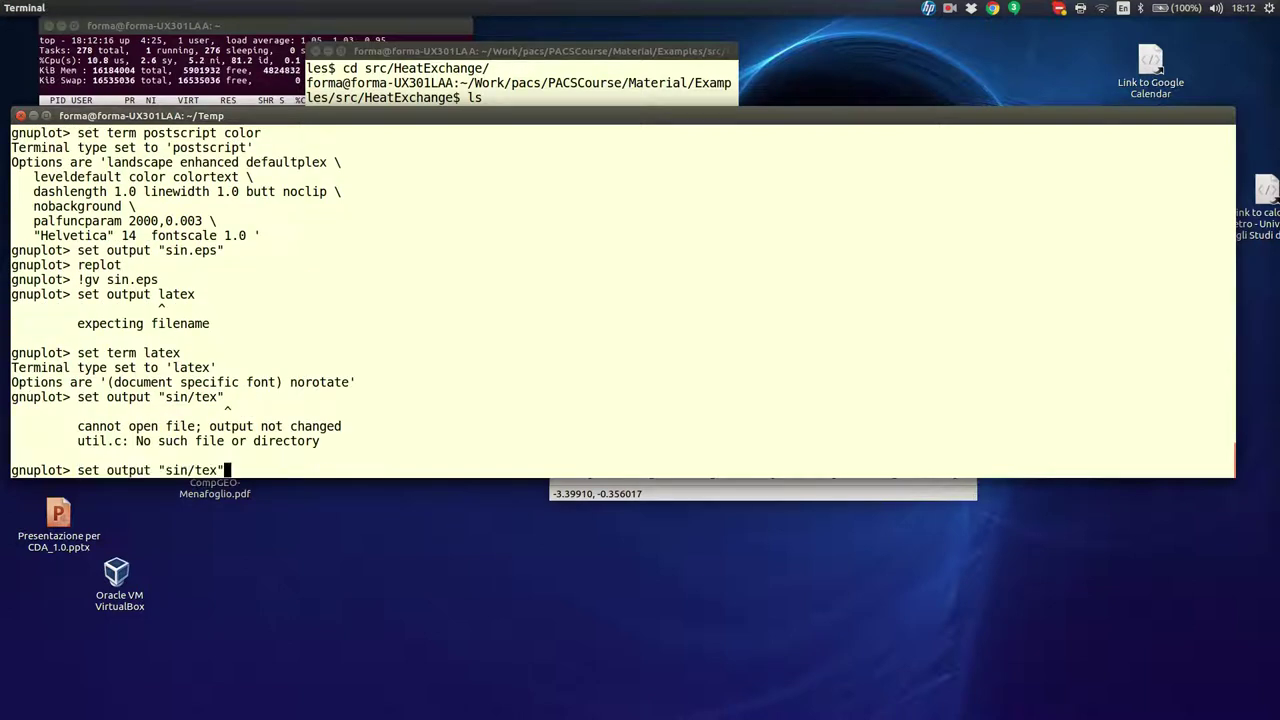
key(Left)
key(Left)
key(Left)
key(Left)
key(BackSpace)
text(.)
key(Return)
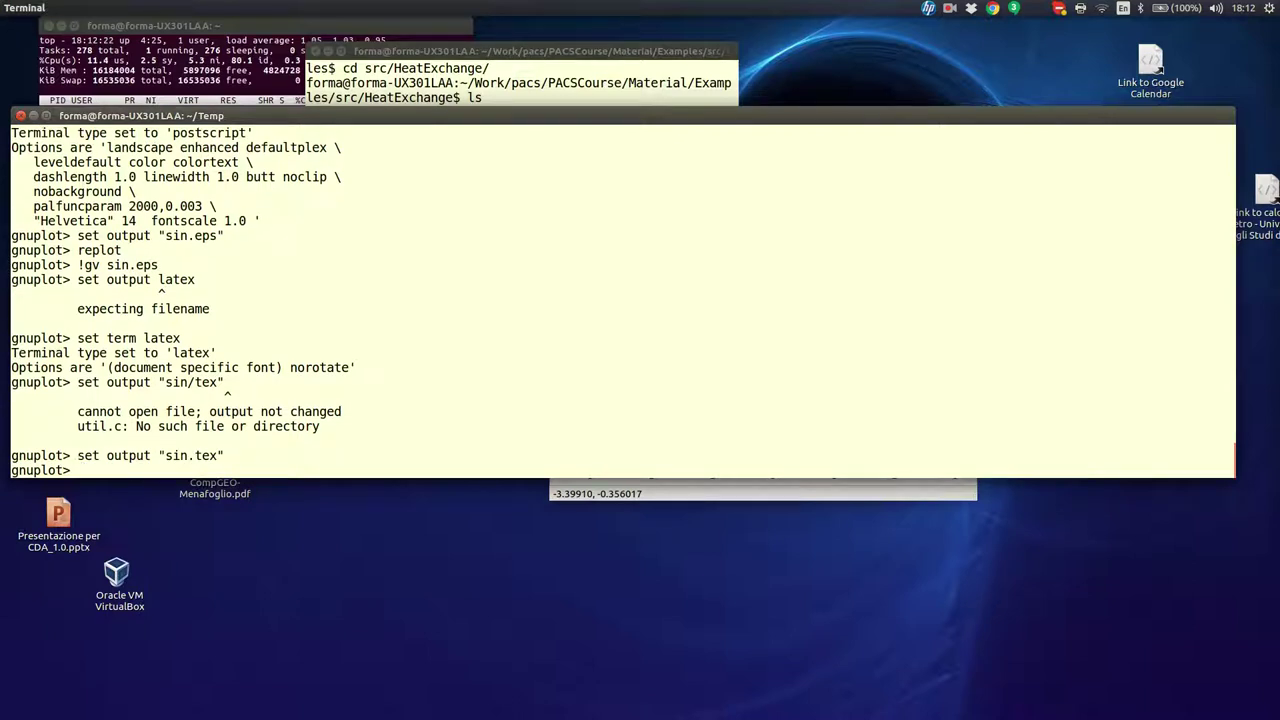
- Replot into sin.tex, list the folder with !ls, and begin !gedit sin.tex
text(replot)
key(Return)
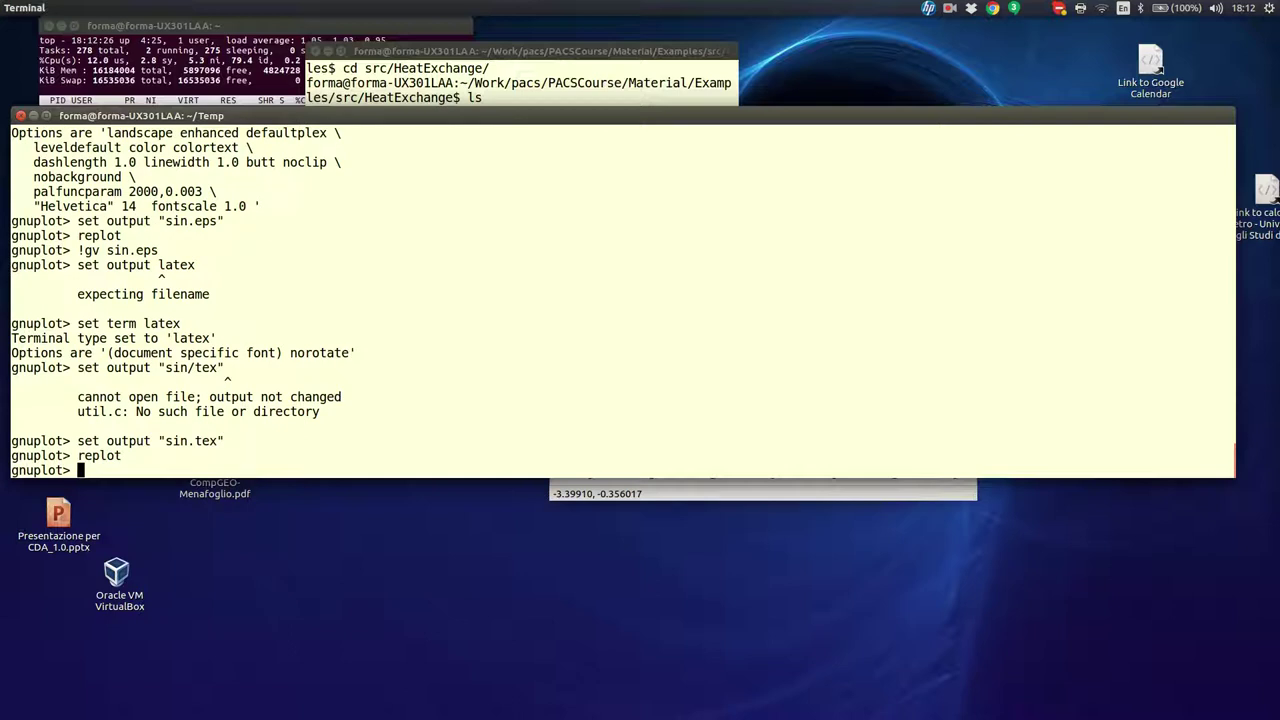
text(!ls)
key(Return)
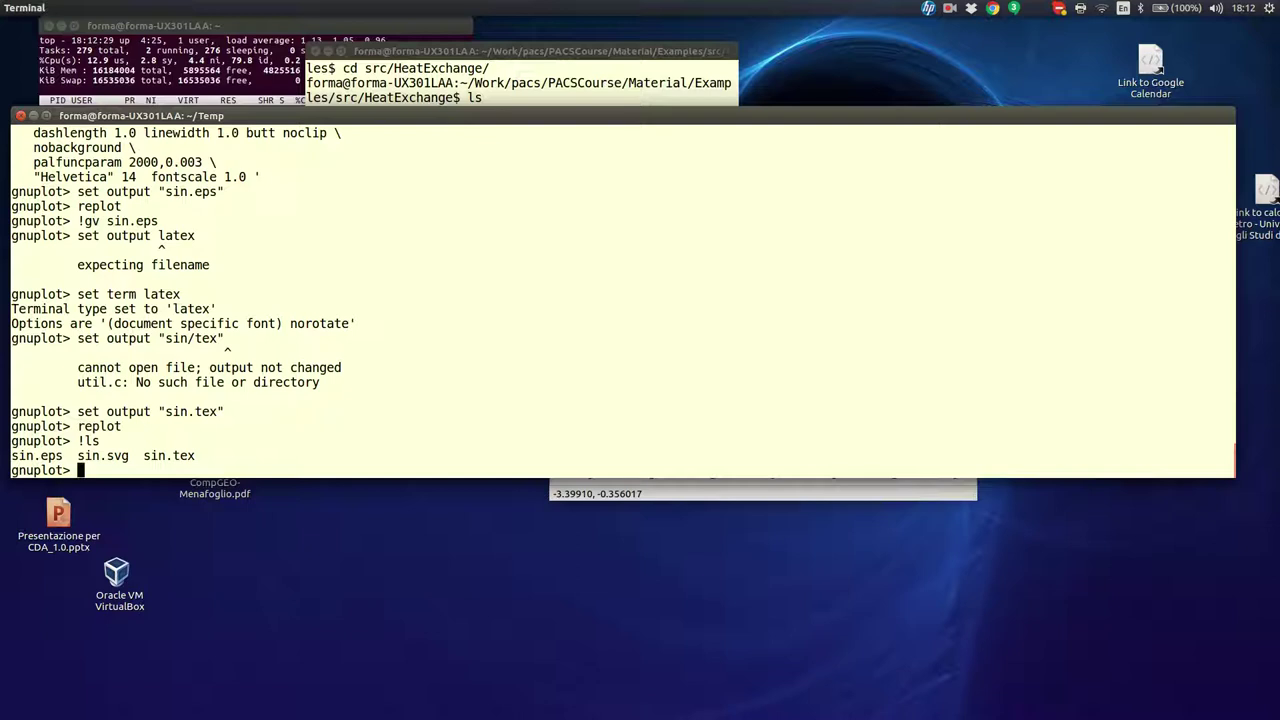
text(!gedit )
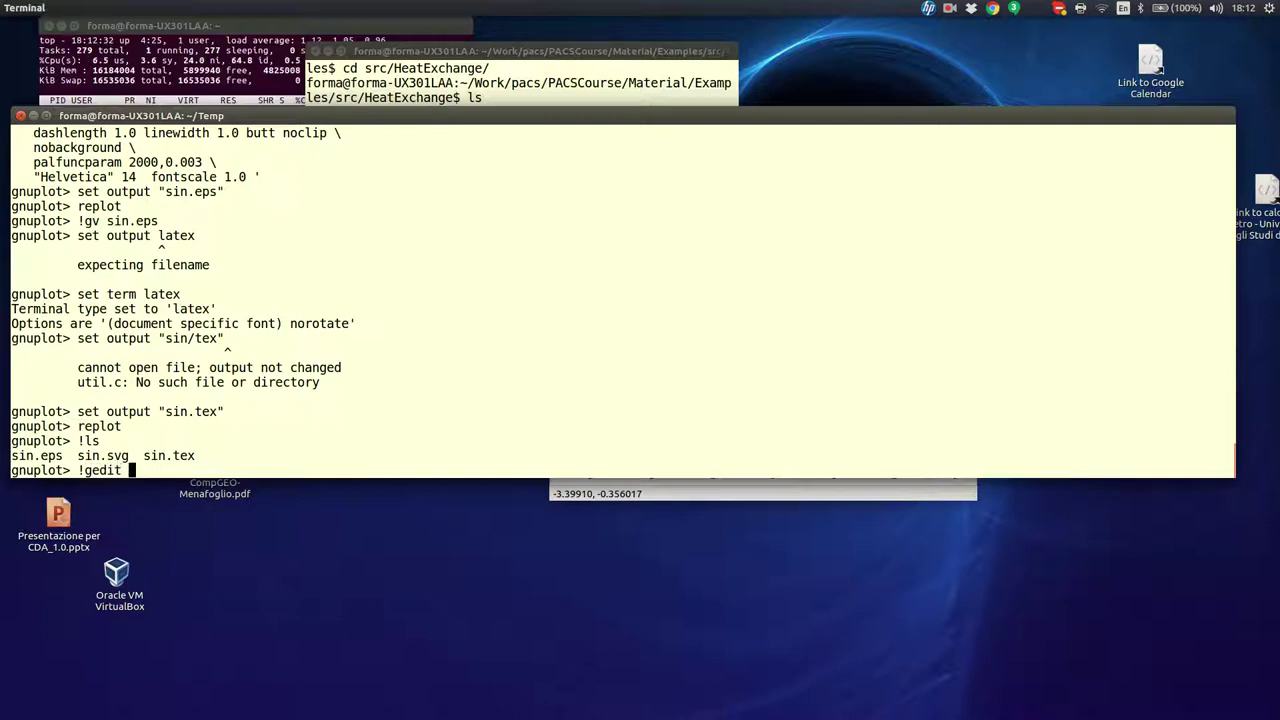
text(sin/tex)
key(Left)
key(Left)
key(Left)
- Open sin.tex in gedit and scroll through its LaTeX picture code
key(BackSpace)
text(.)
key(Return)
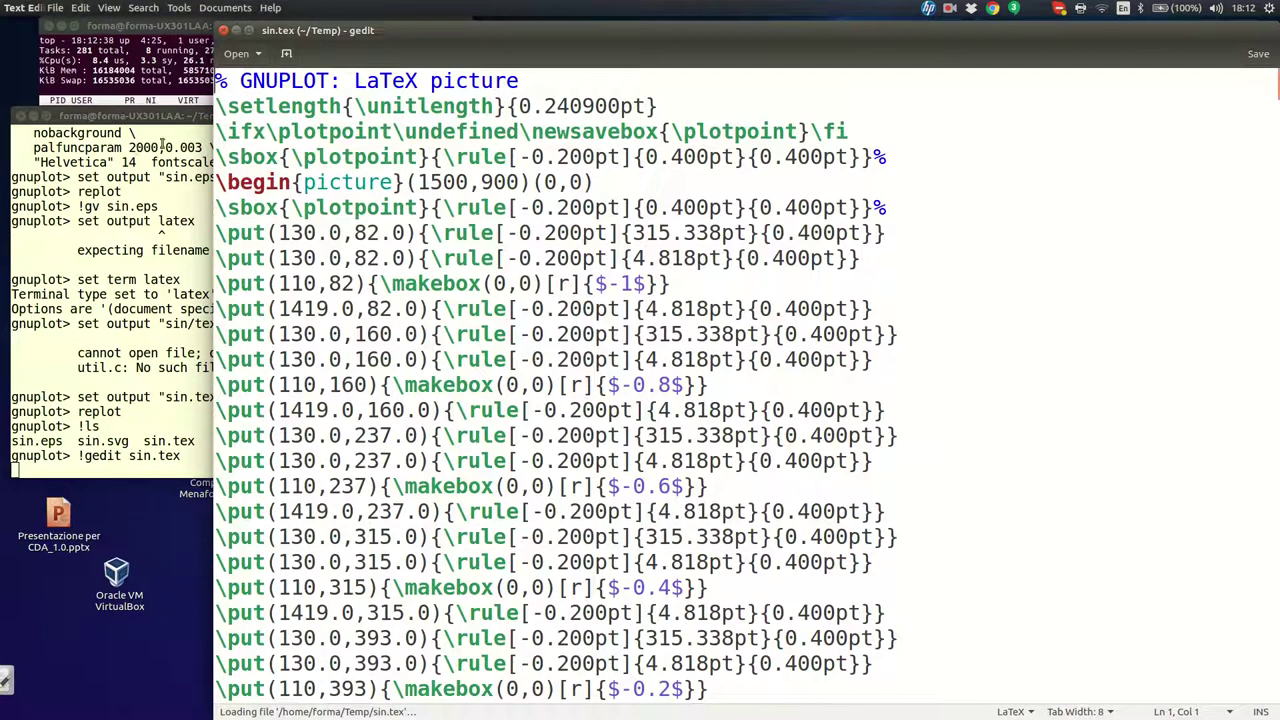
scroll(373, 131, down, 10)
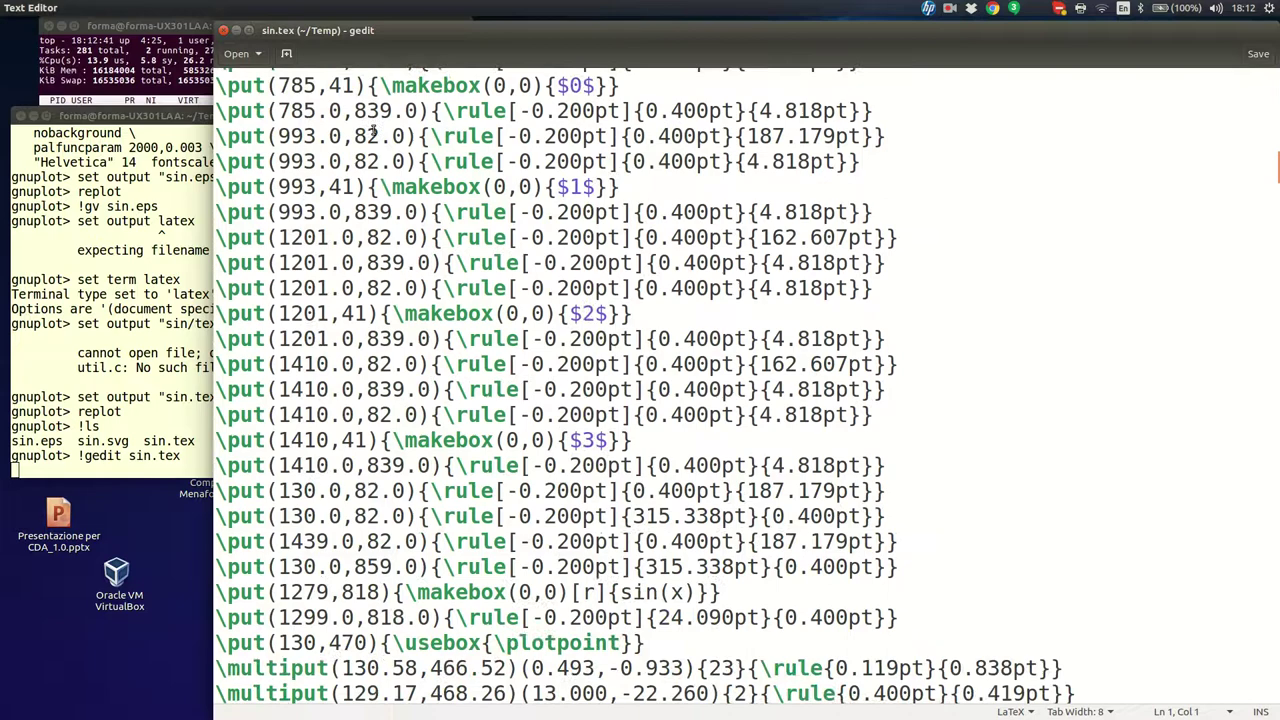
scroll(372, 131, down, 5)
scroll(372, 131, up, 15)
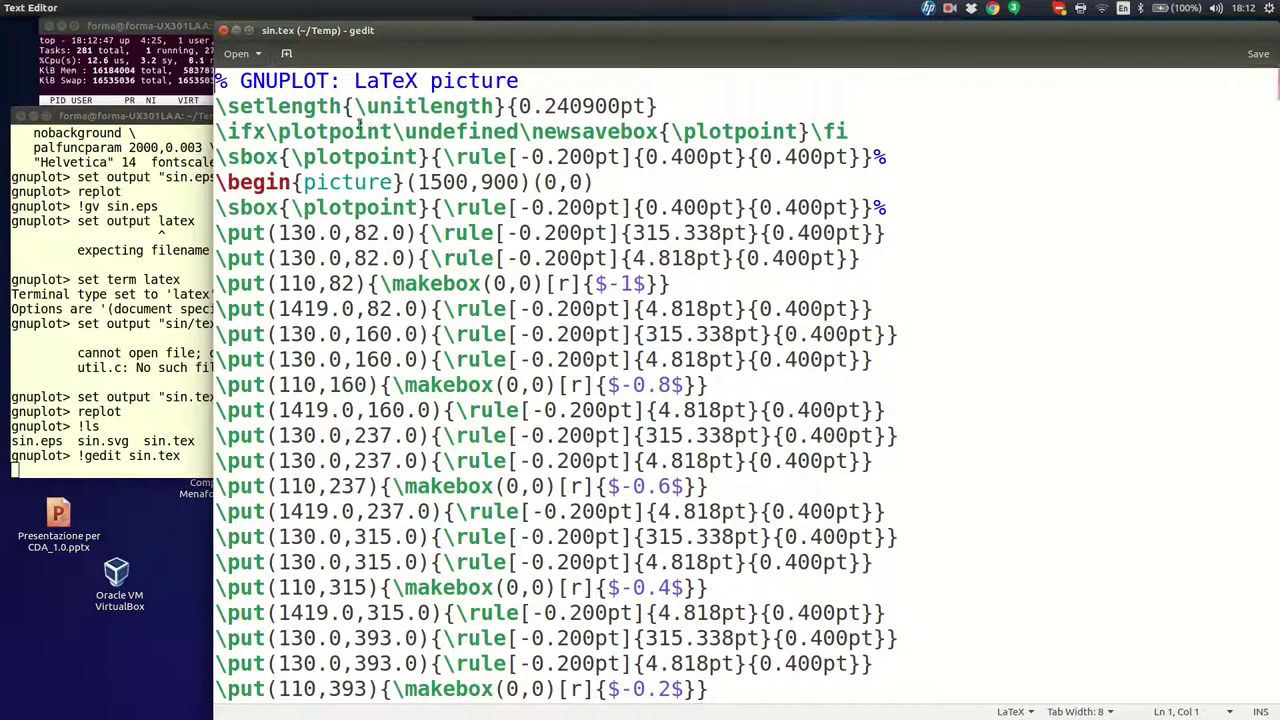
- Close sin.tex, open example.tex in gedit and write \documentclass{article} on the first line
click(226, 33)
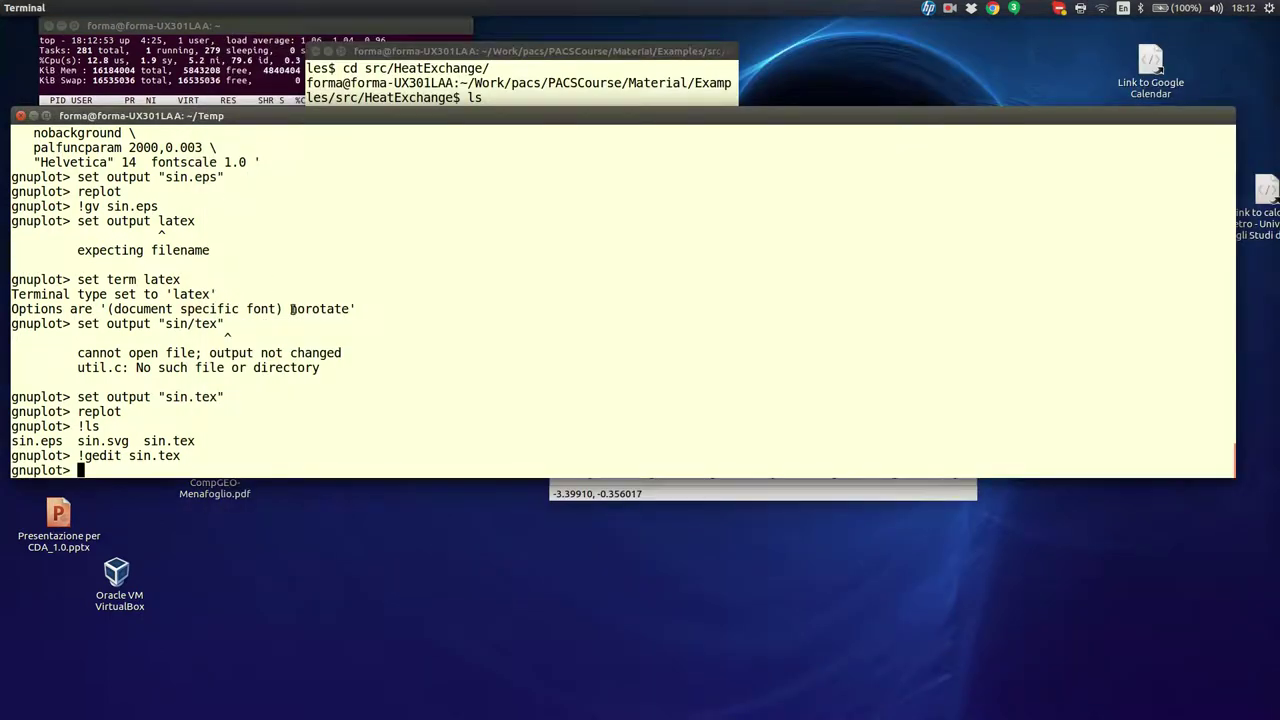
text(!gedit e)
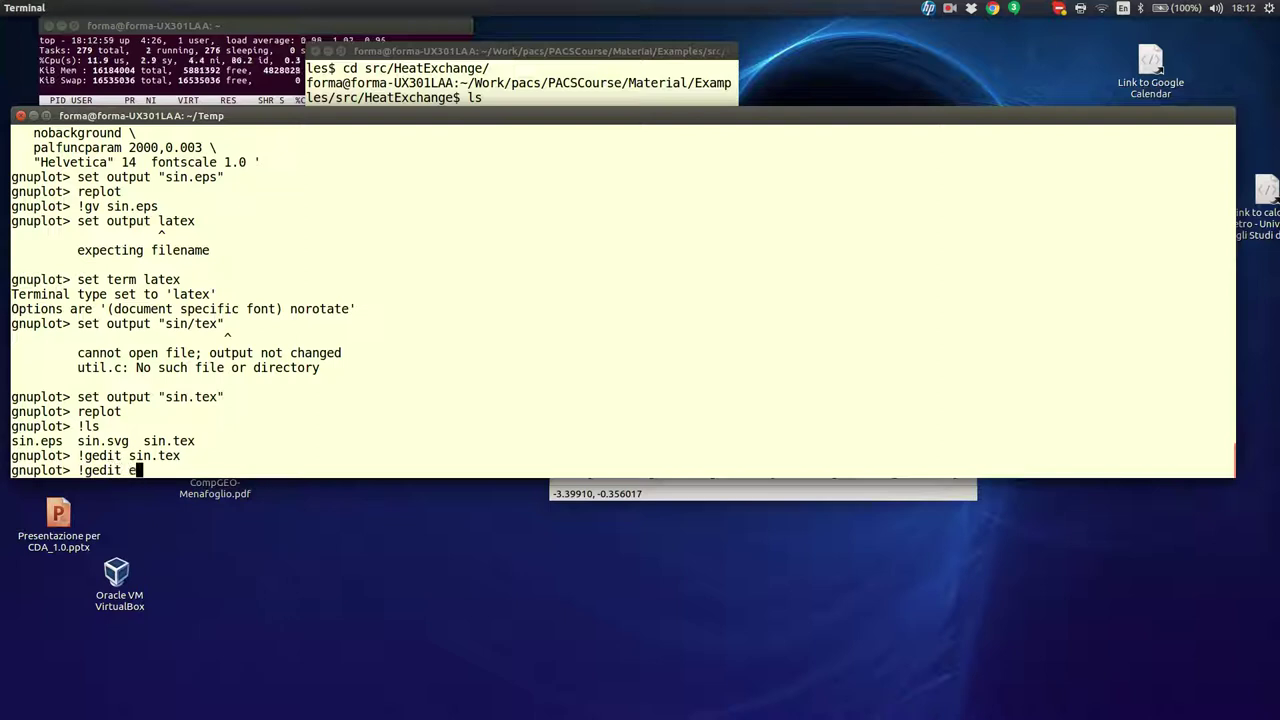
text(xample.tex)
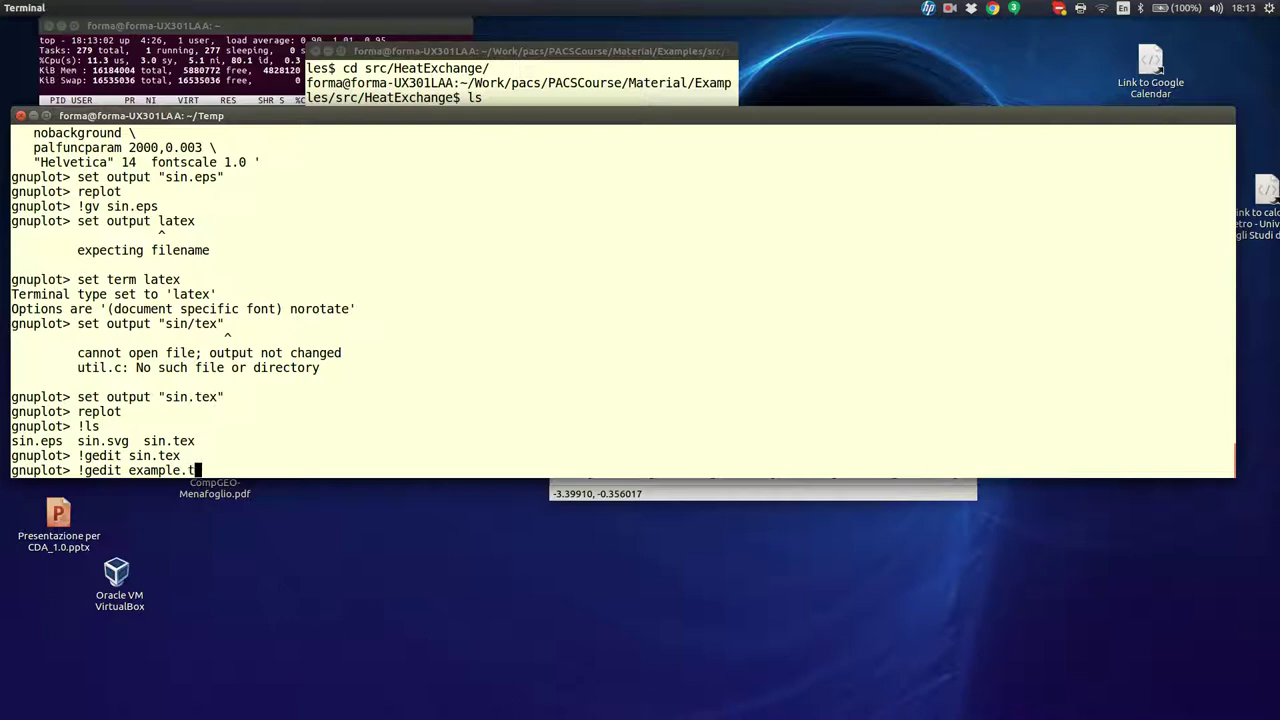
key(Return)
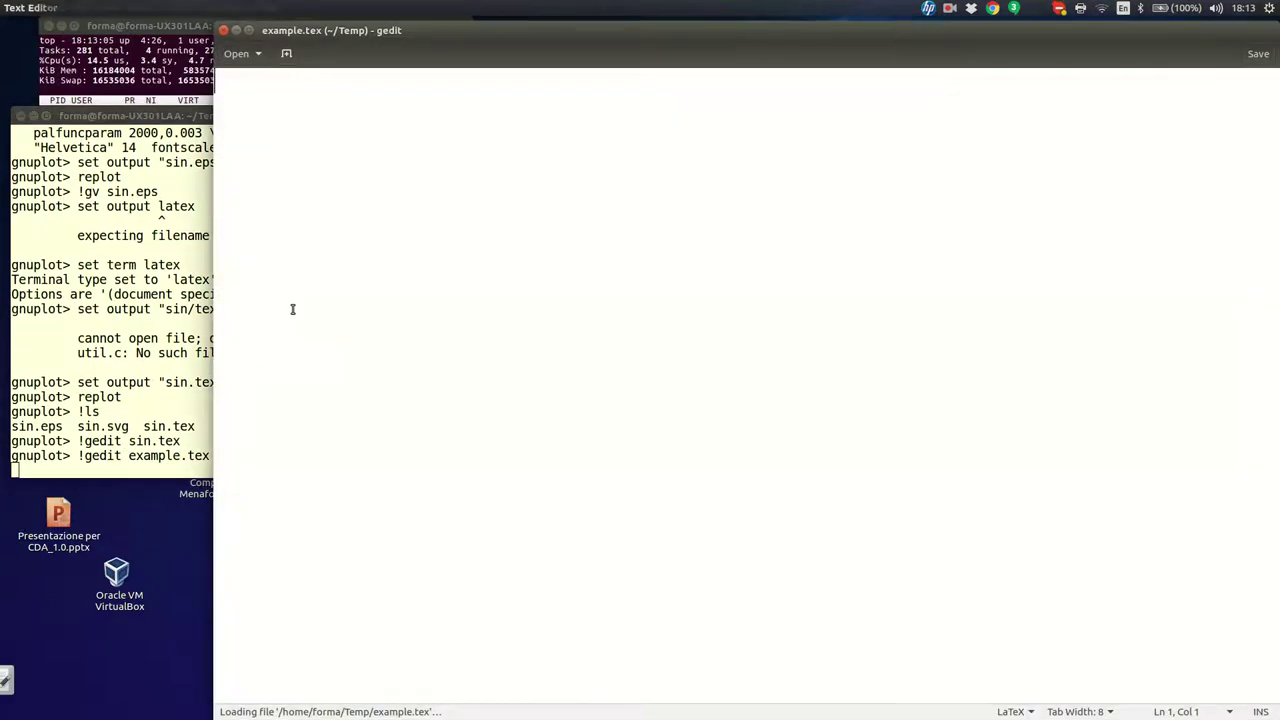
text(\)
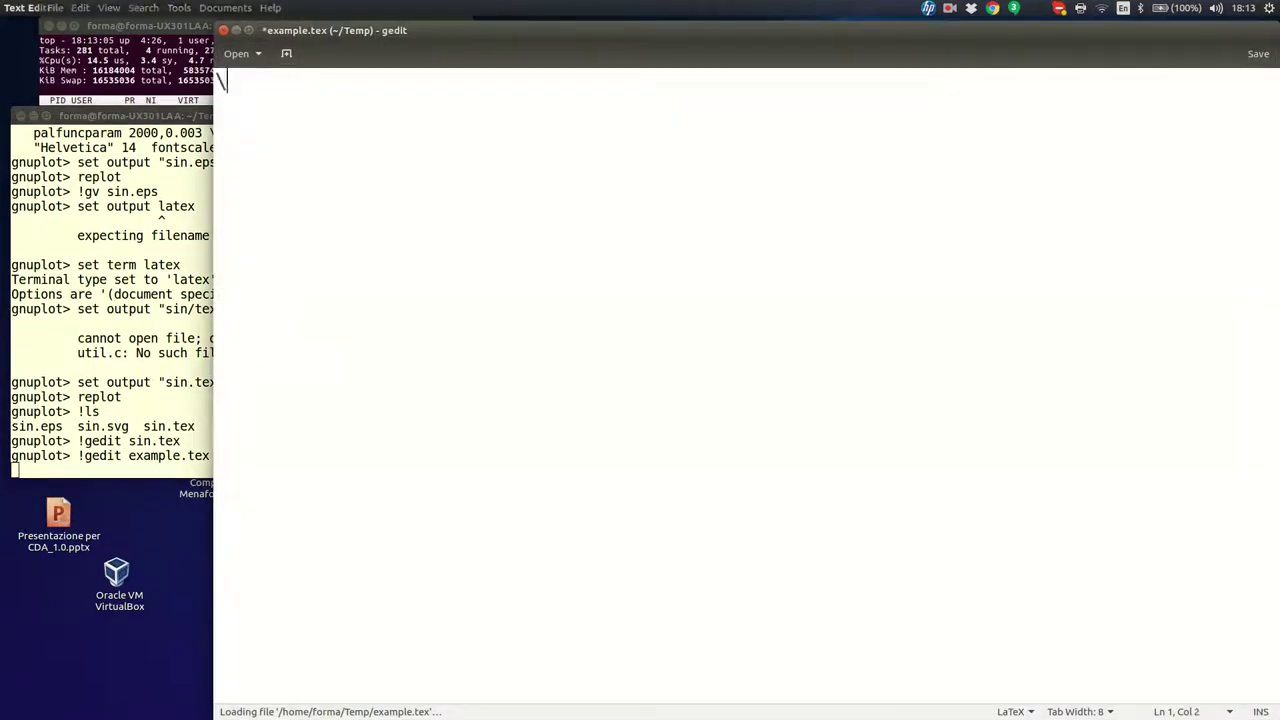
text(sdocum)
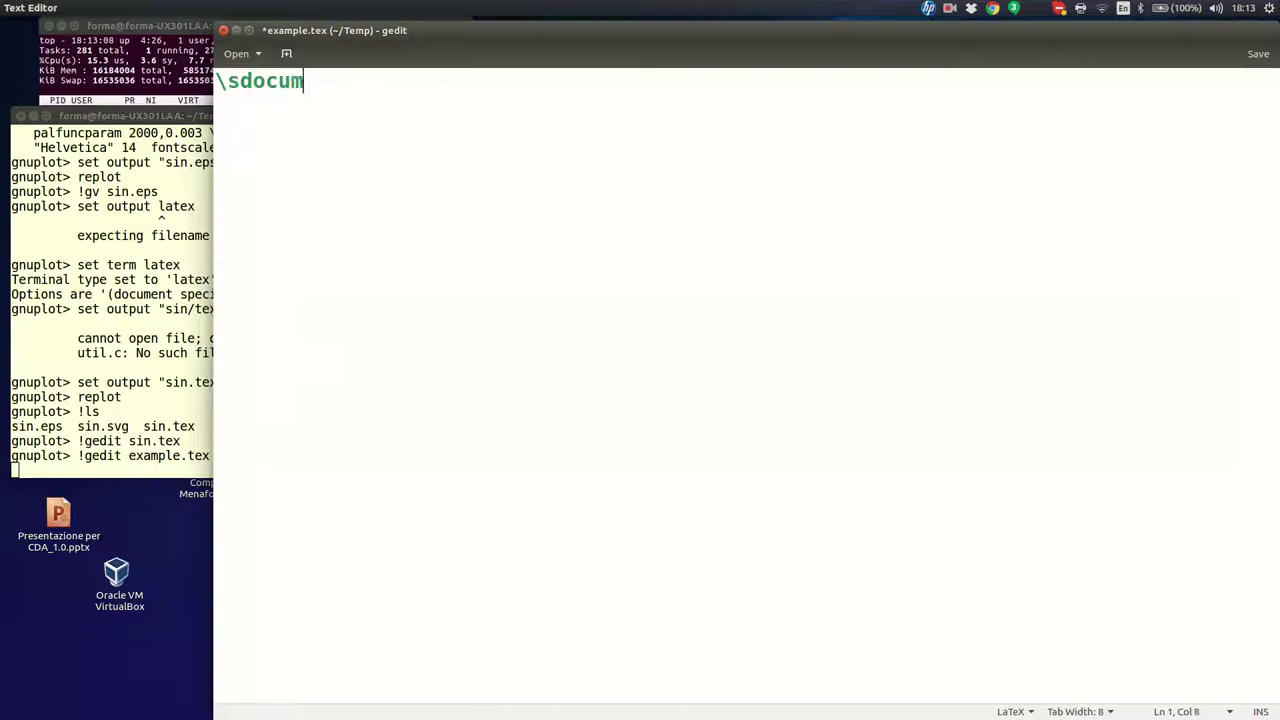
text(entclass{a)
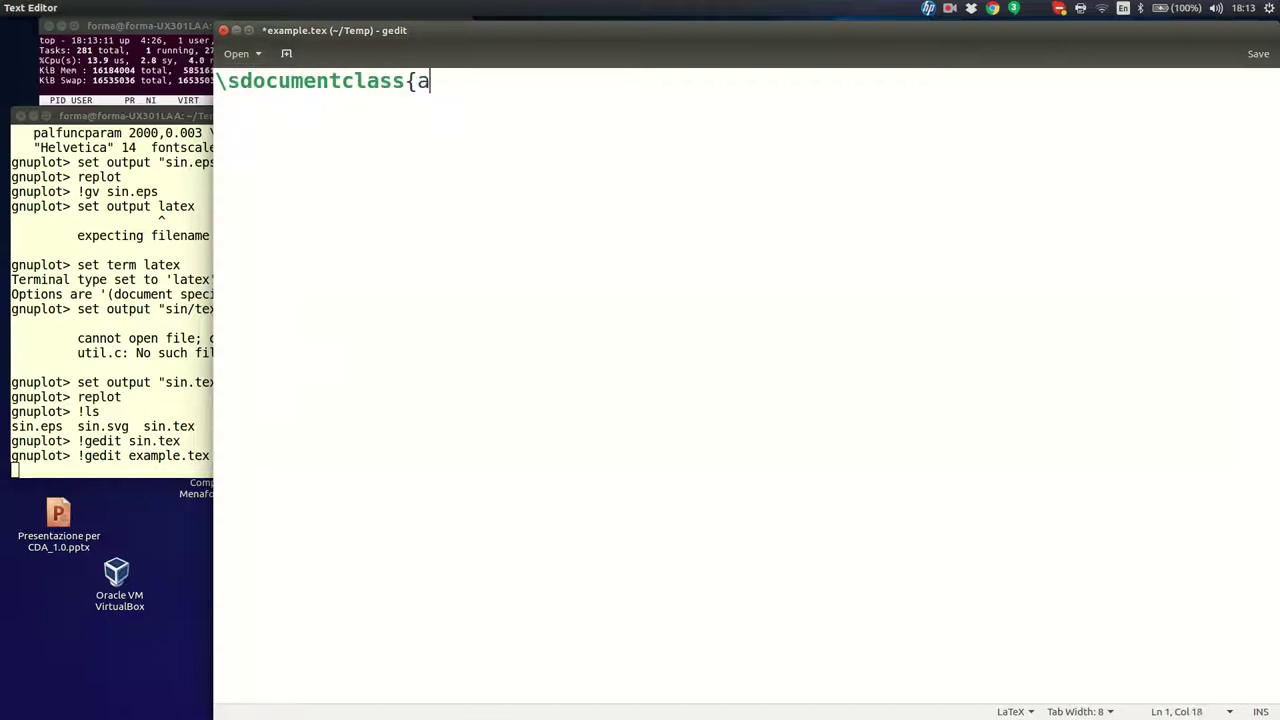
text(rticle})
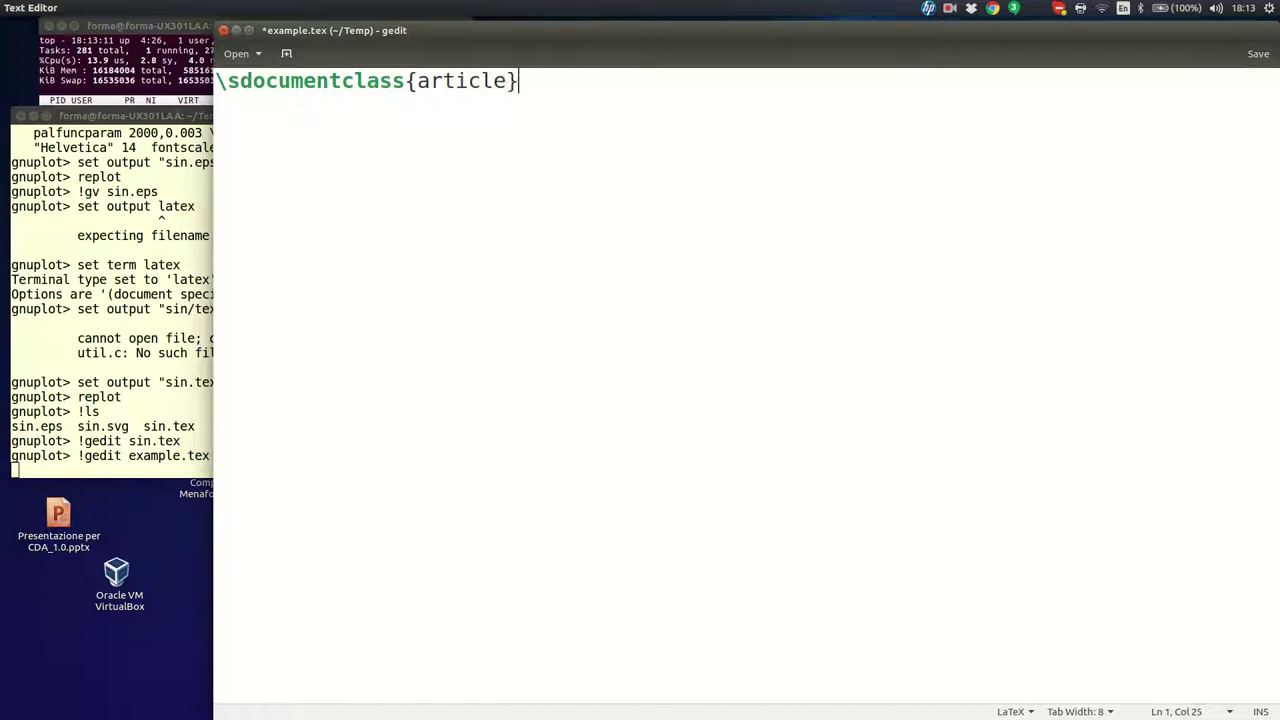
click(455, 80)
click(242, 80)
key(BackSpace)
click(506, 80)
key(Return)
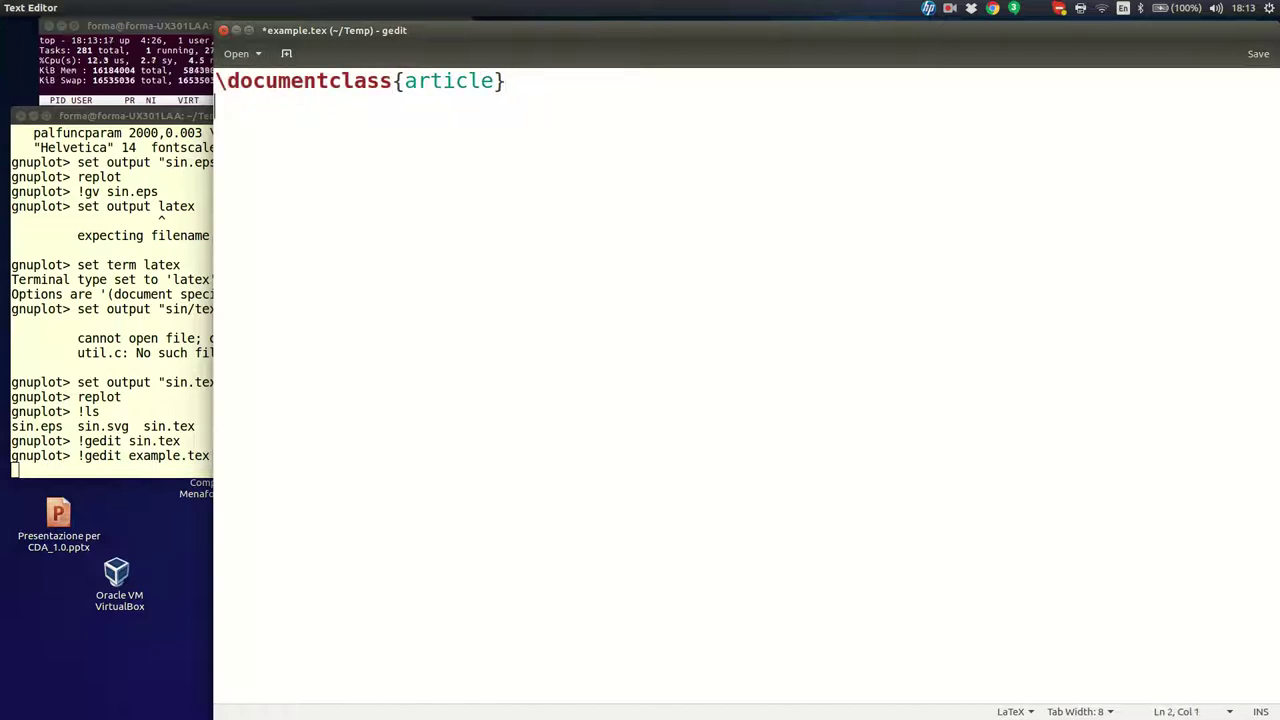
- Add \begin{document}, \input sin.tex and \end{document} below it
text(\begin{document})
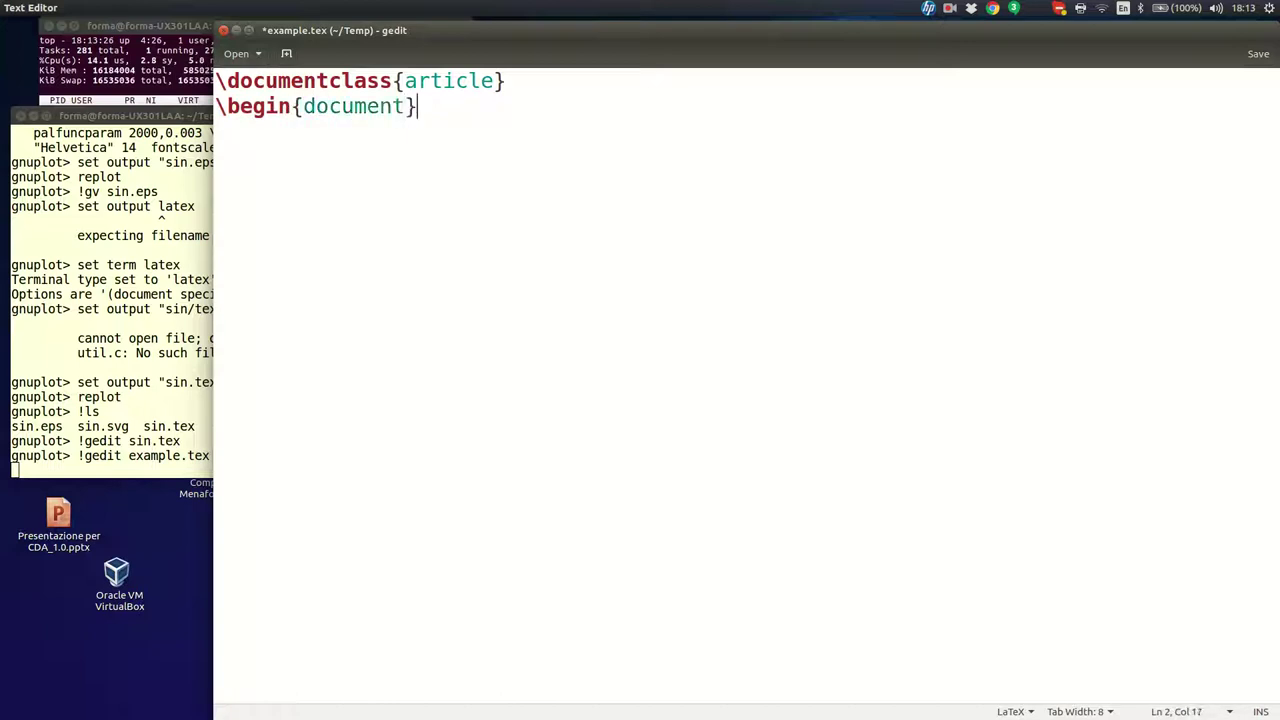
key(Return)
text(\end{docuem)
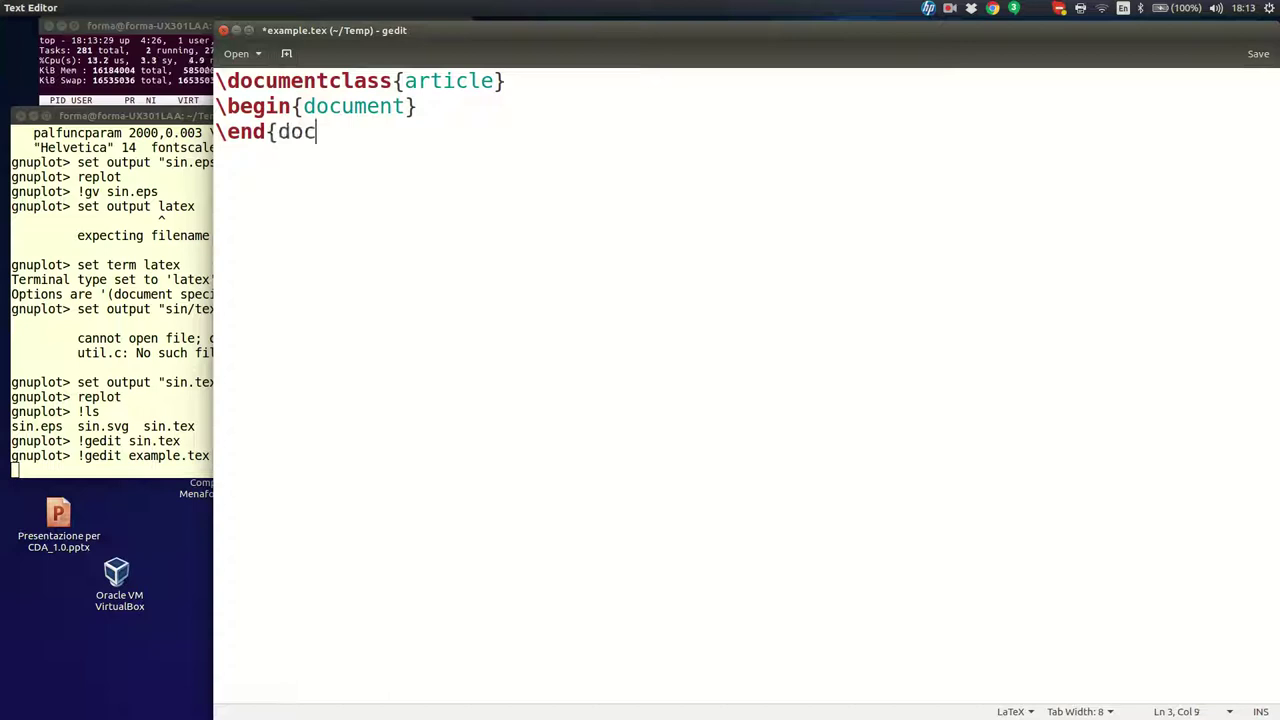
text(nt)
key(BackSpace)
key(BackSpace)
key(BackSpace)
key(BackSpace)
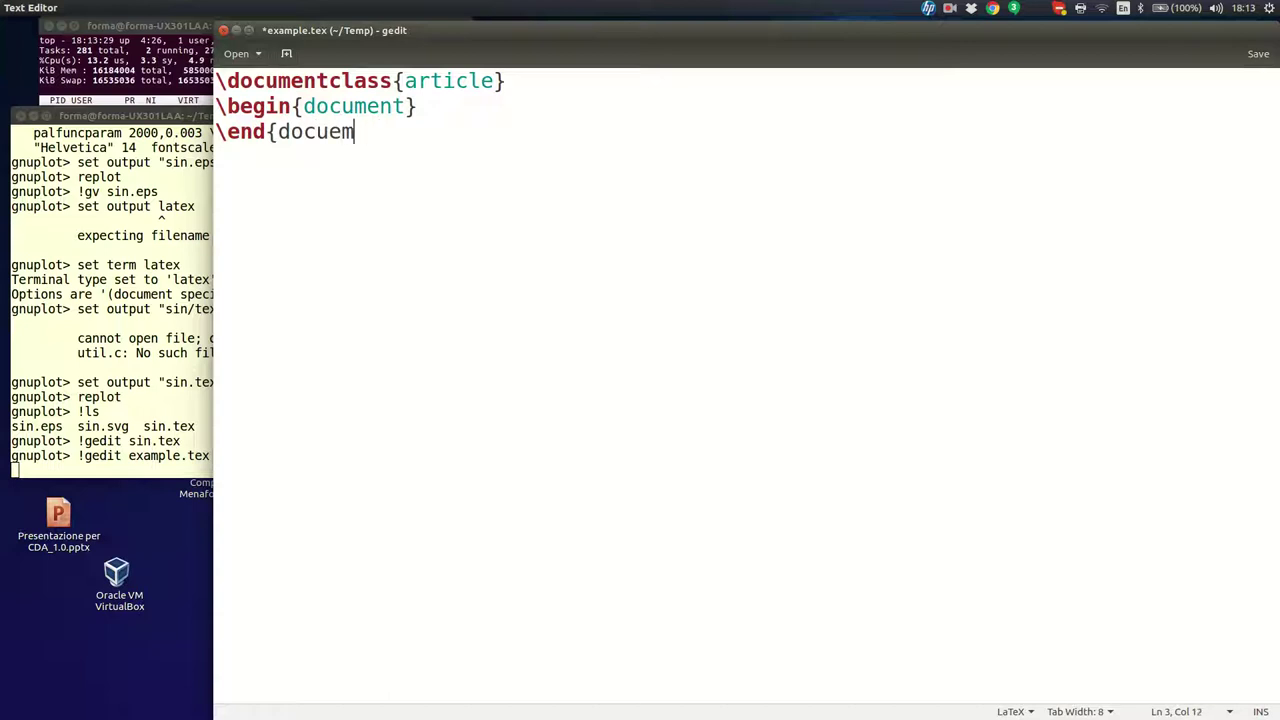
text(ment})
key(Up)
key(Right)
key(Right)
key(Right)
key(Return)
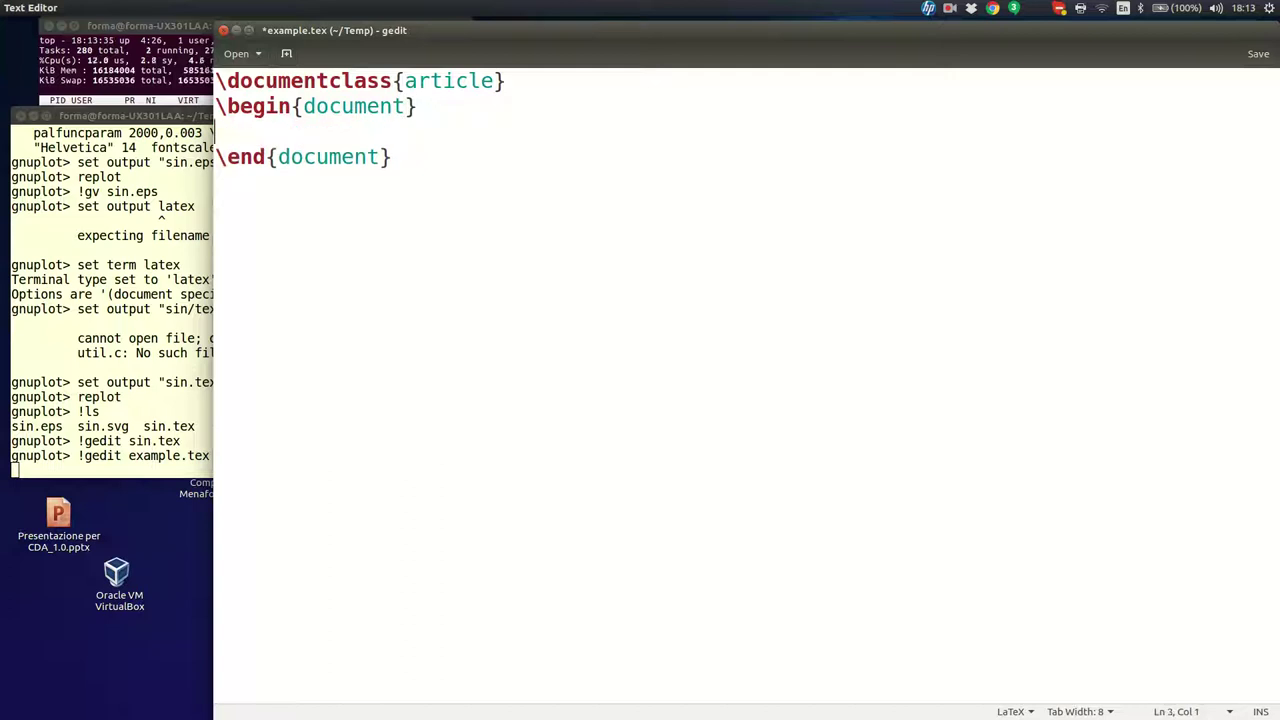
text(\in)
text(ut)
key(BackSpace)
key(BackSpace)
key(BackSpace)
text(put si)
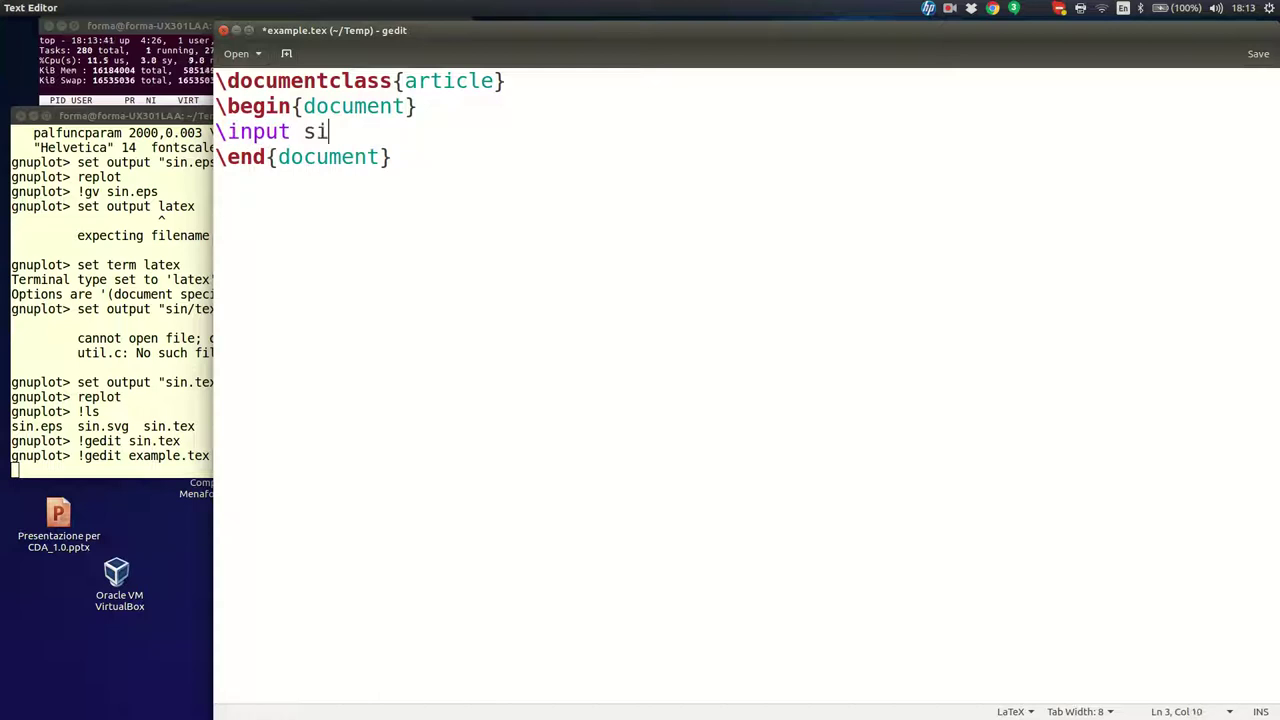
text(n.tex)
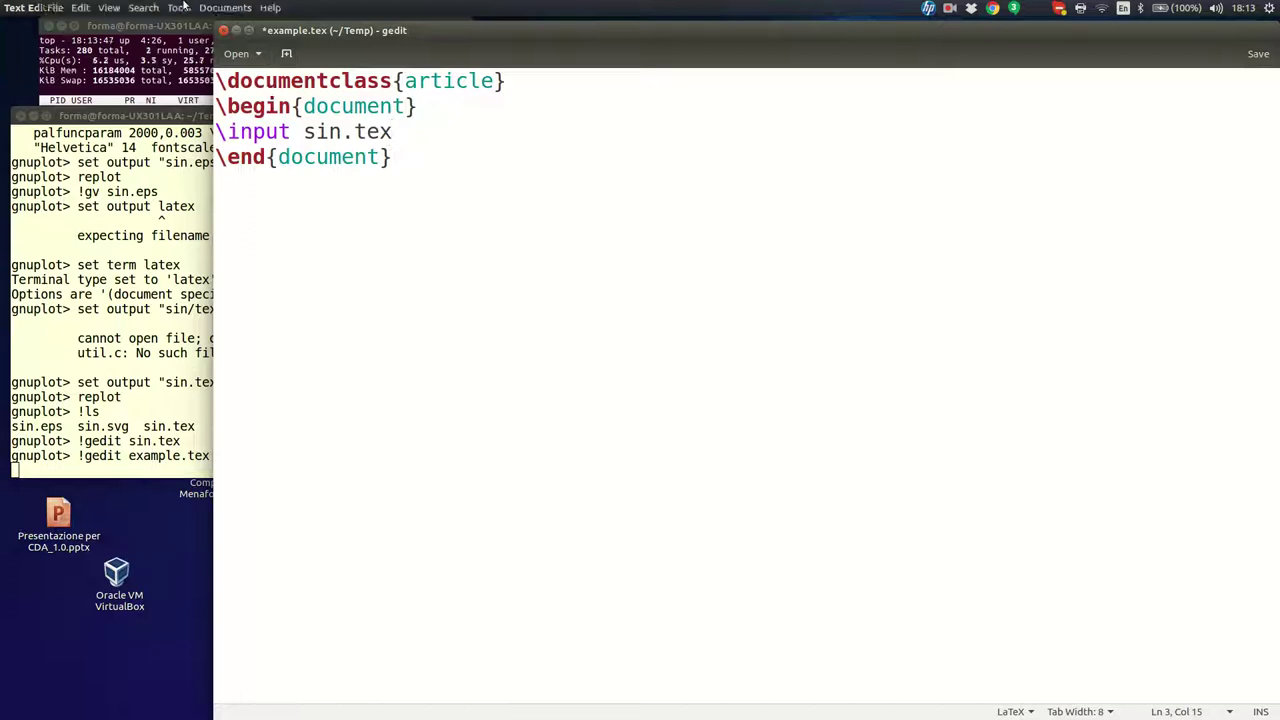
- Save example.tex and close gedit
click(55, 7)
click(74, 80)
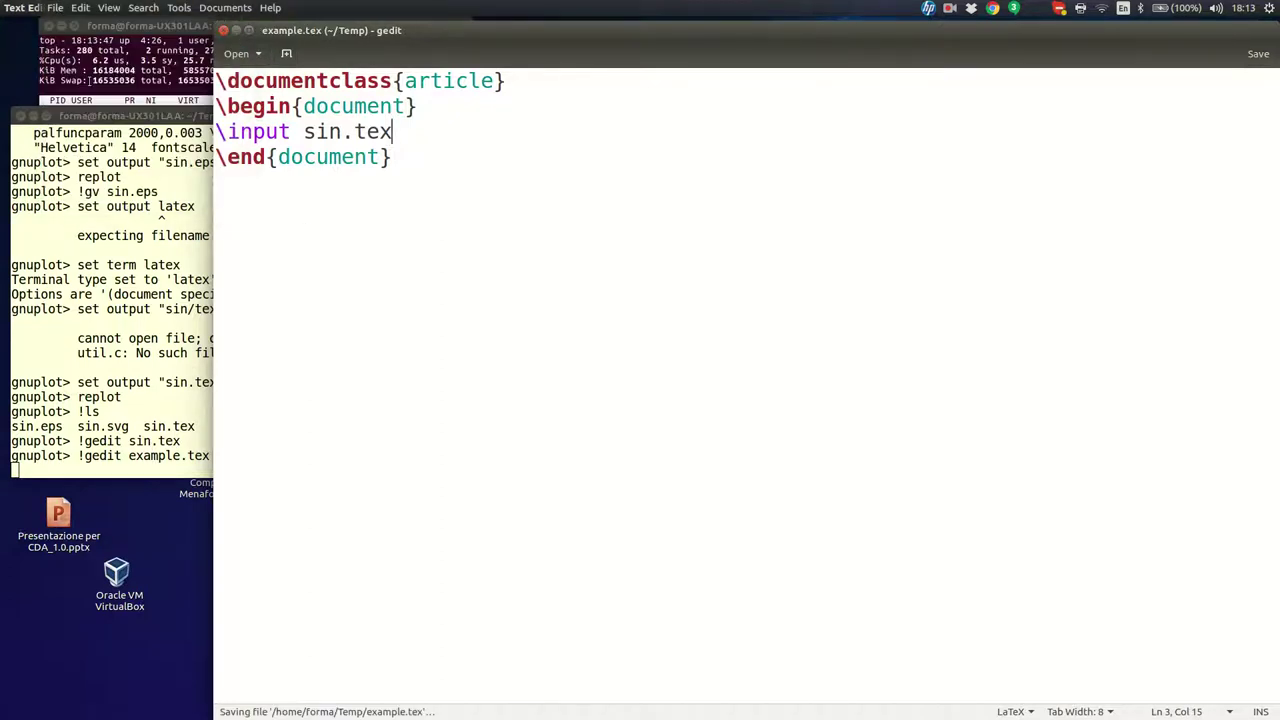
click(223, 31)
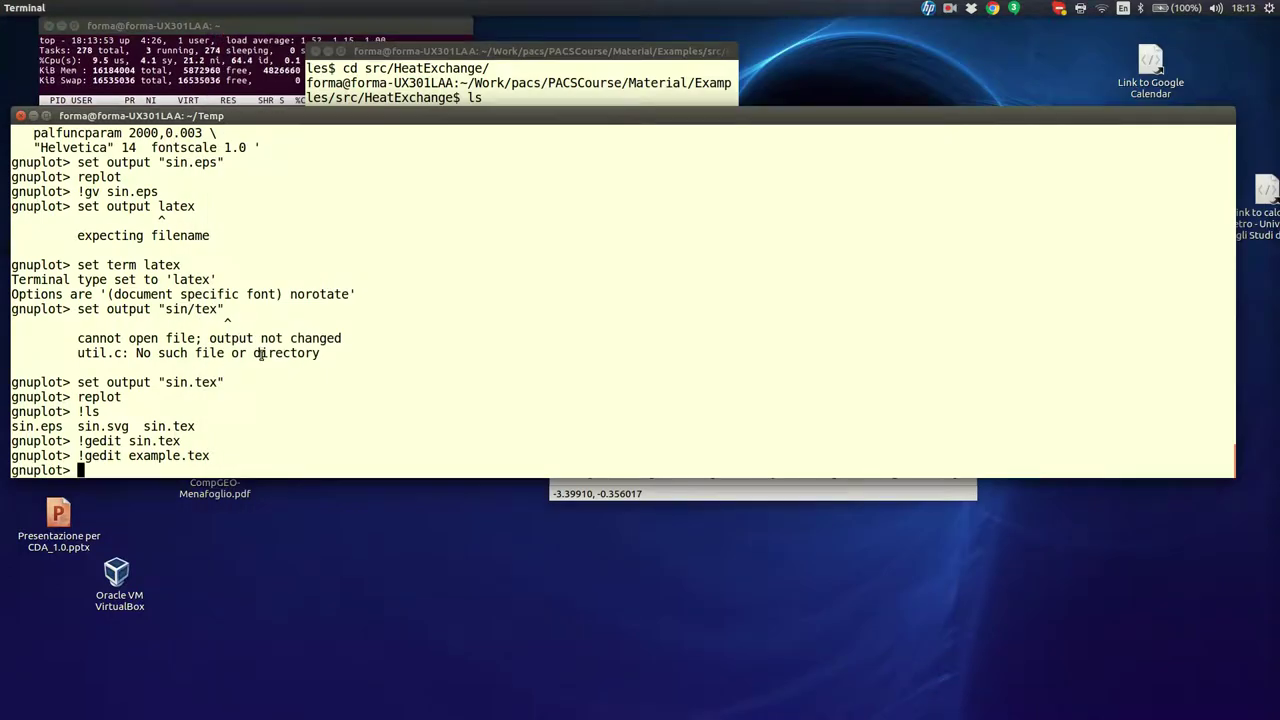
- Quit gnuplot and compile example.tex with latex
text(exit)
key(Return)
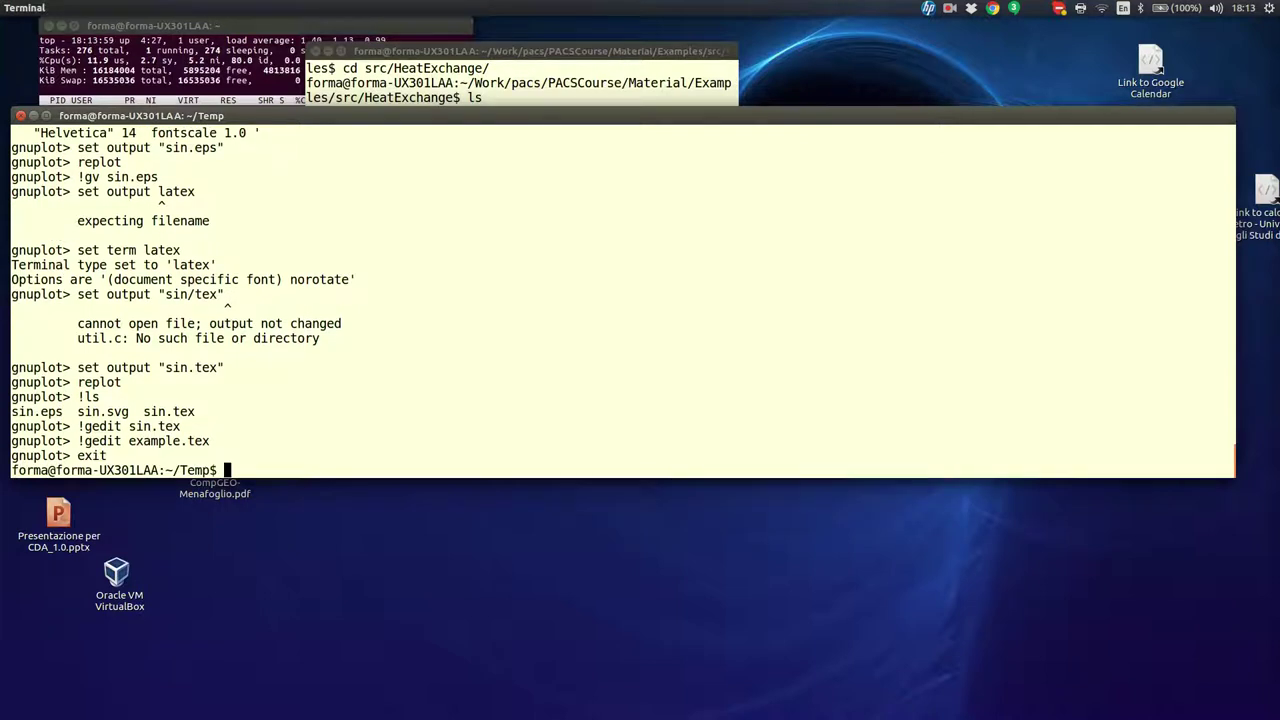
text(latex example.tex)
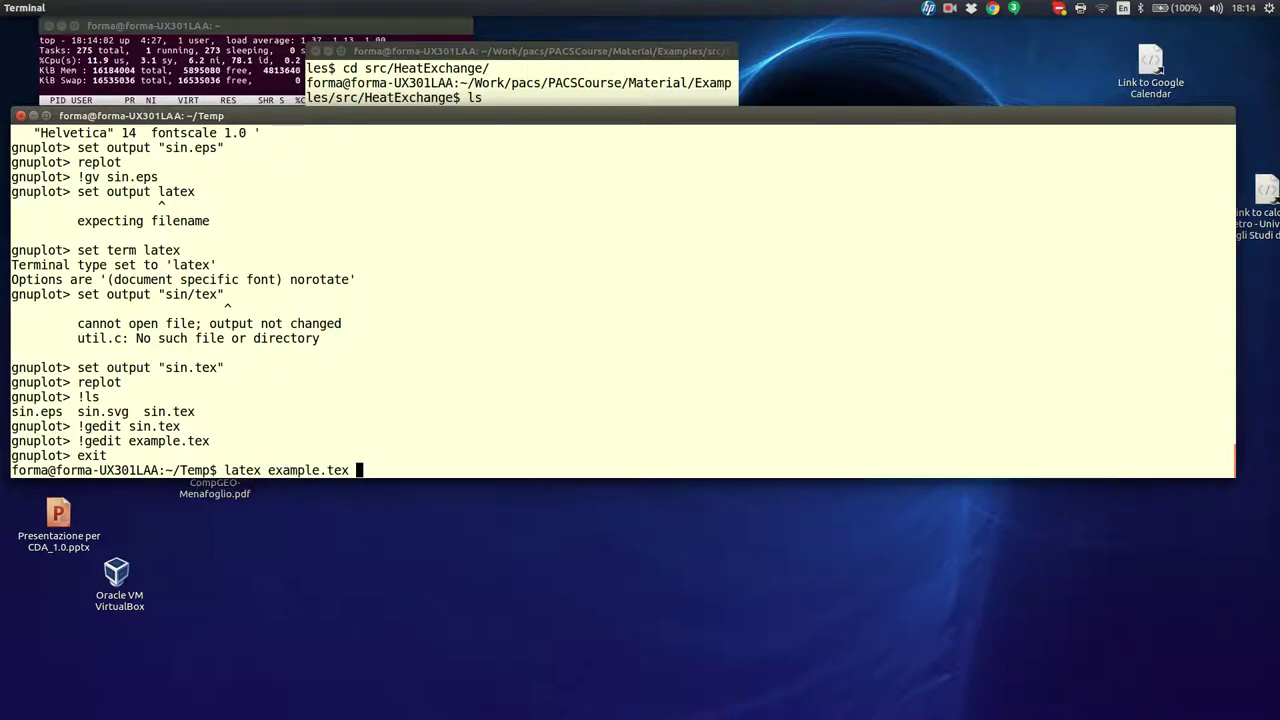
key(Return)
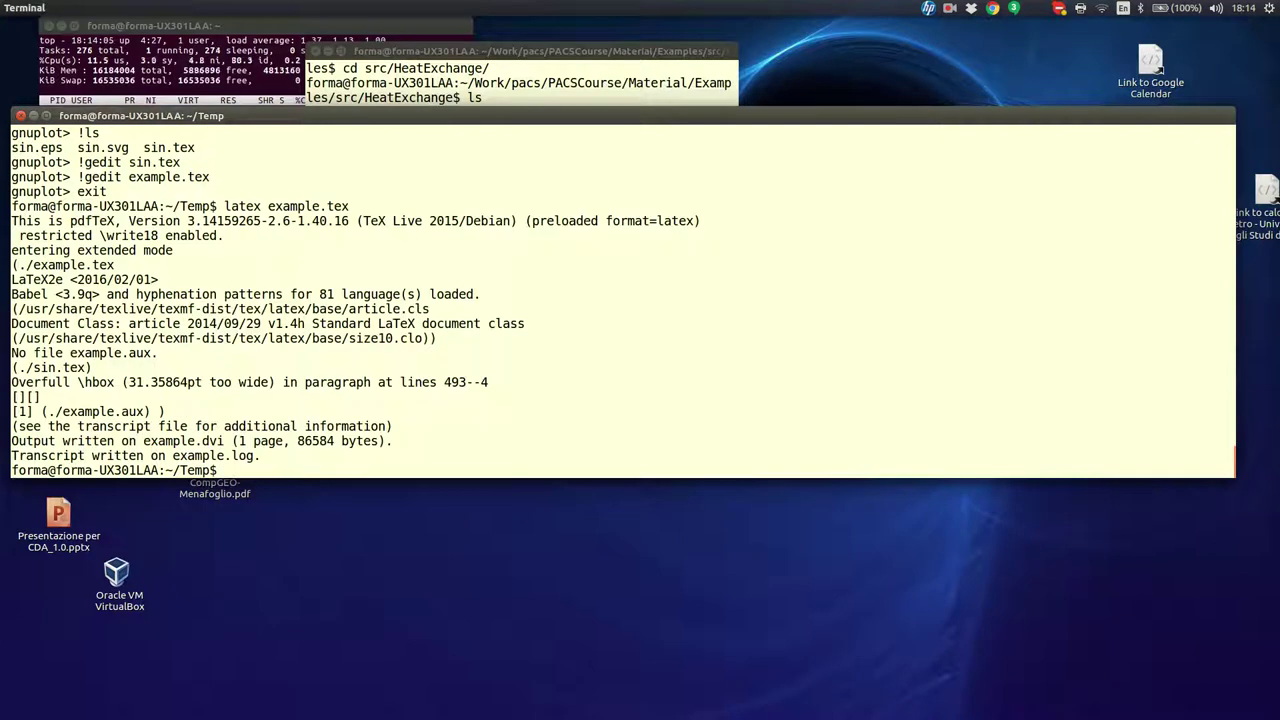
- Convert example.dvi to PDF with dvipdf and begin the evince example.pdf command
text(dvips)
key(BackSpace)
text(df ex)
key(Tab)
key(Return)
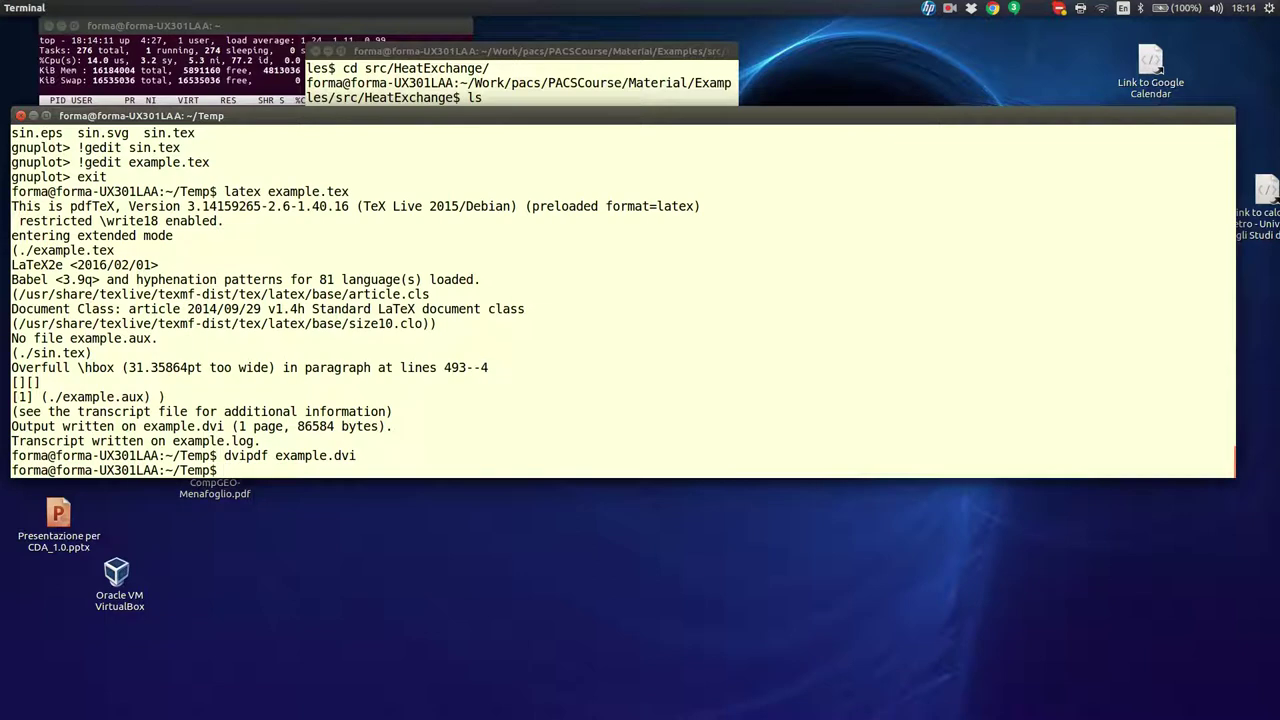
text(evince ex)
key(Tab)
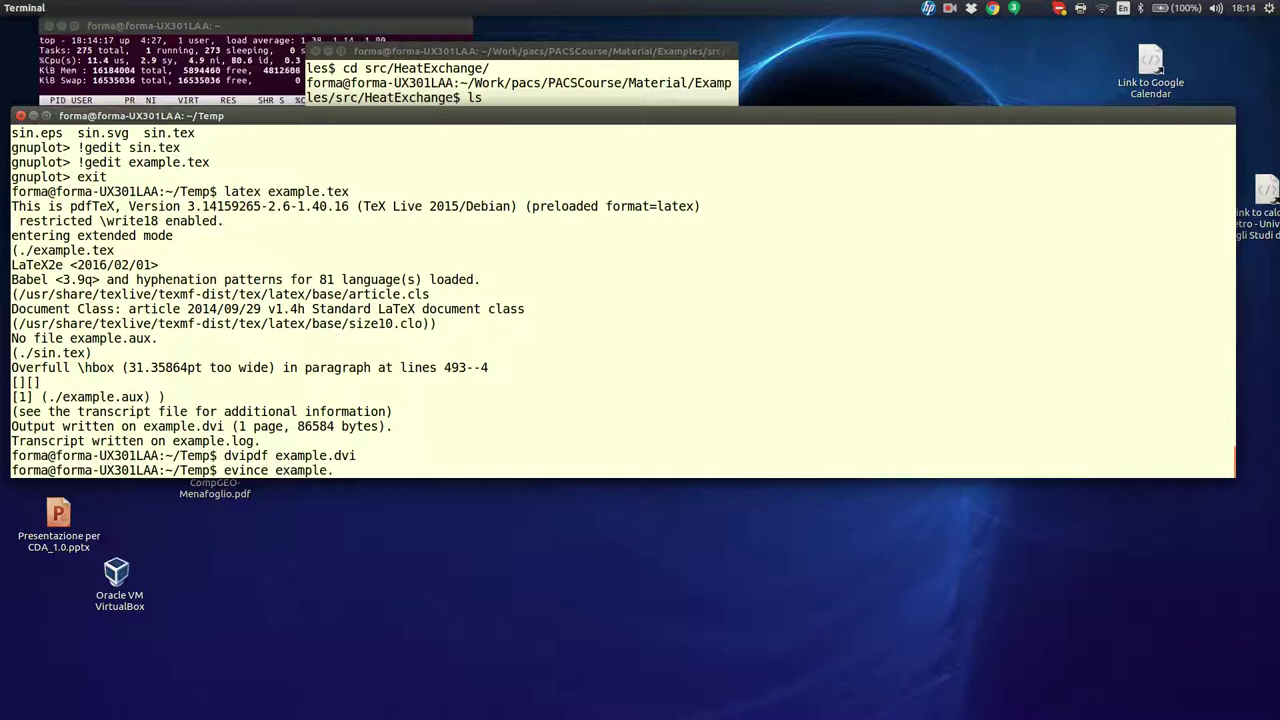
- View example.pdf in Document Viewer, close it, and relaunch gnuplot
text(pdf)
key(Return)
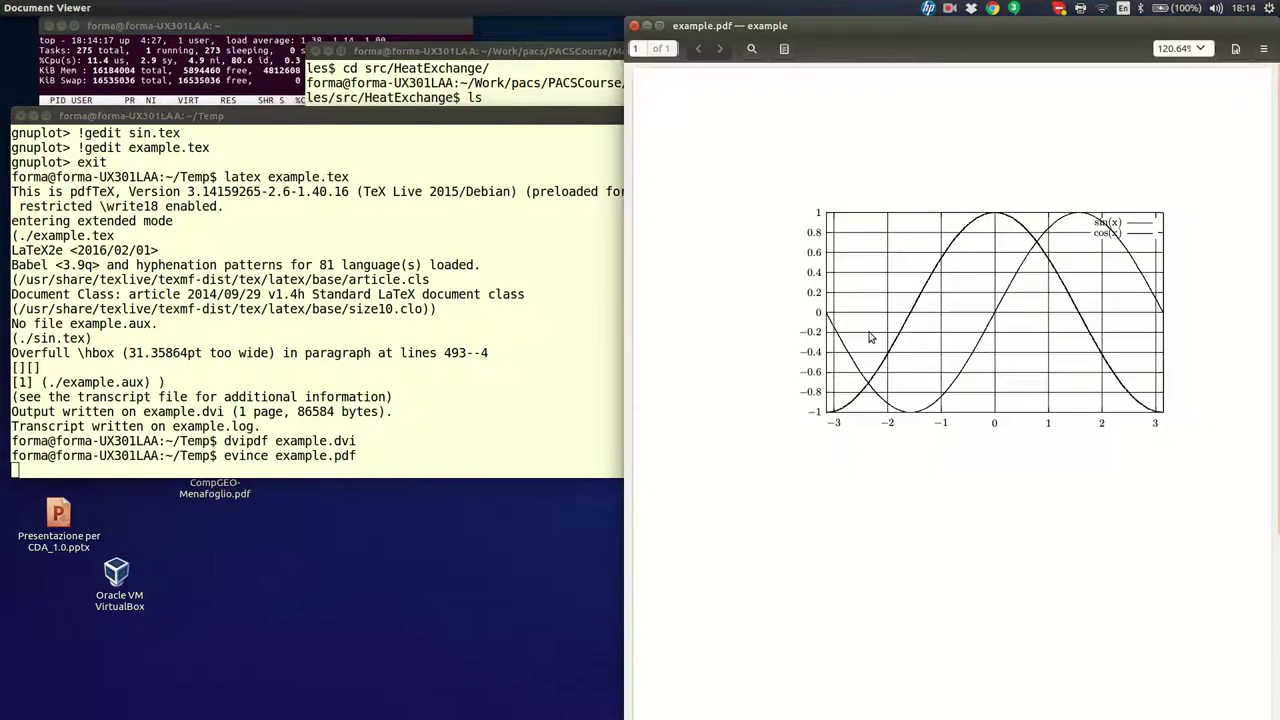
drag(837, 47, 212, 48)
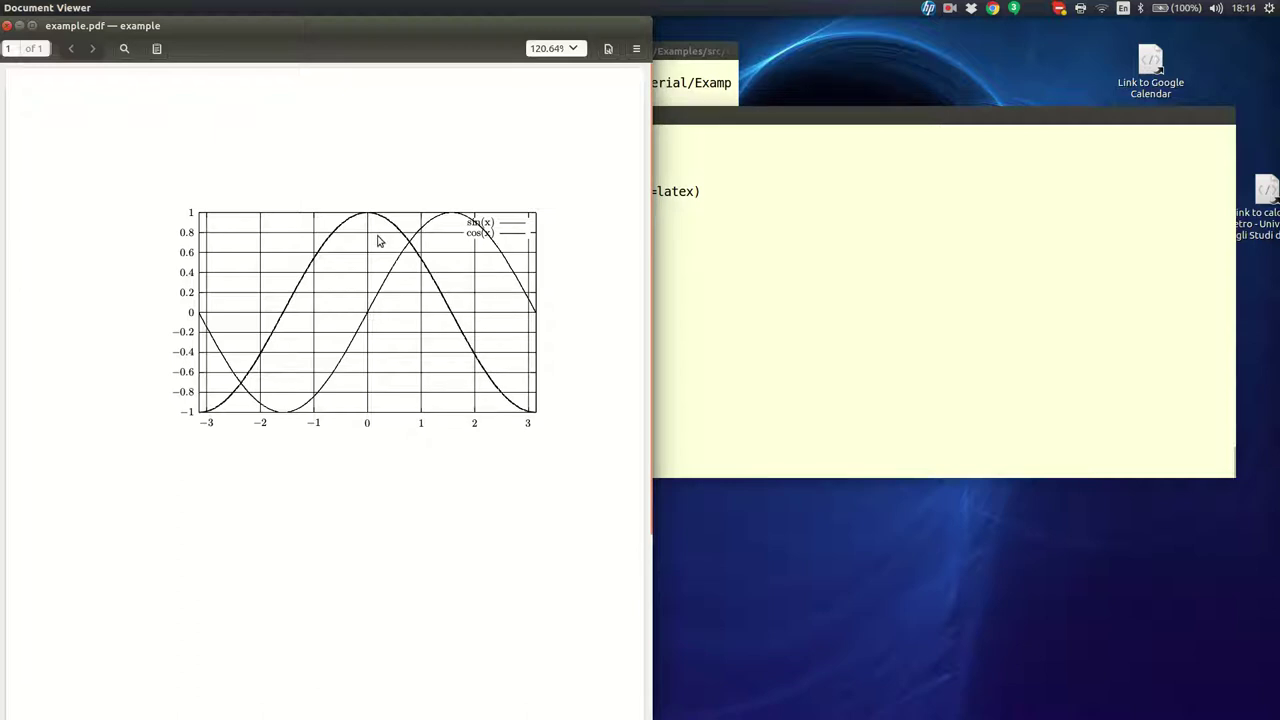
click(6, 26)
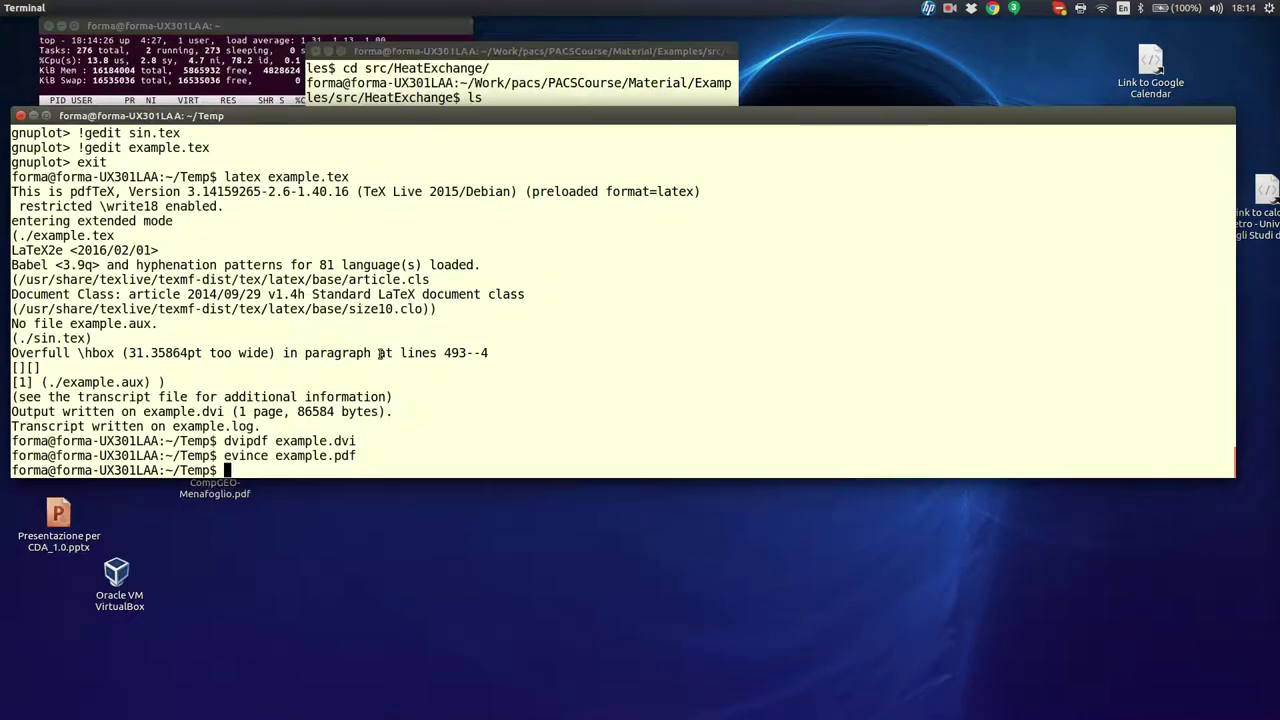
text(gnuplot)
key(Return)
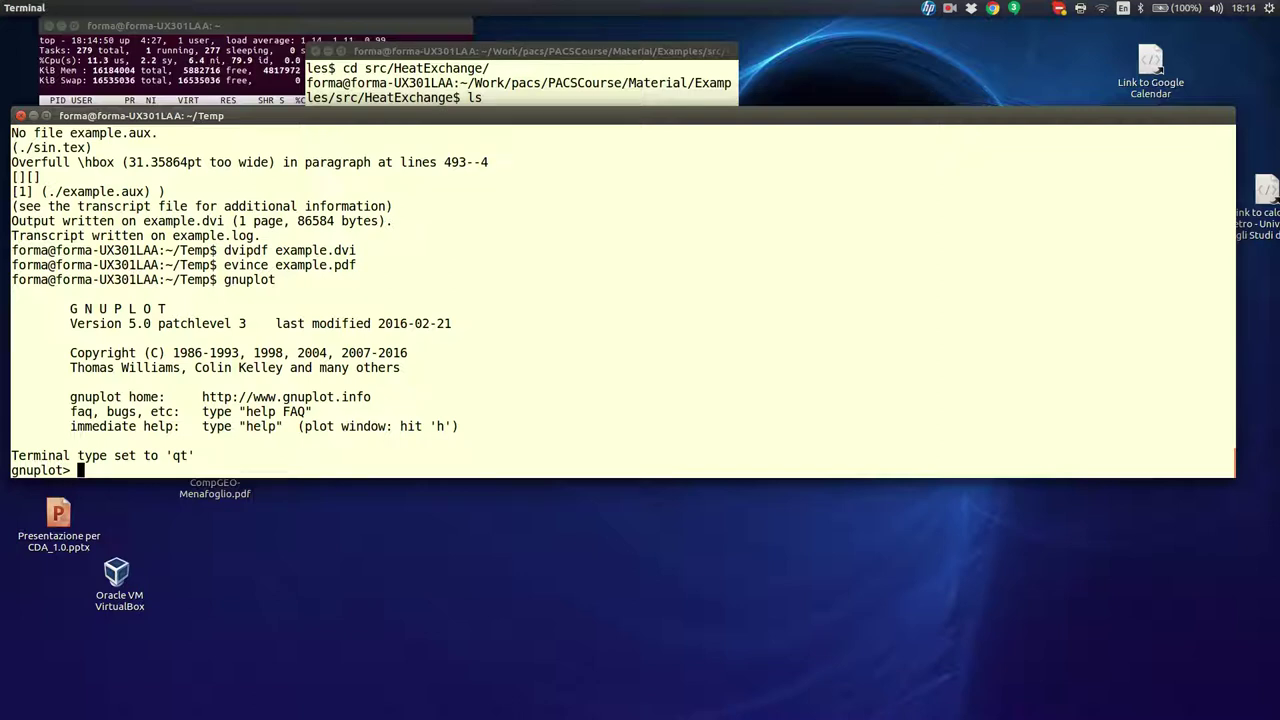
- Switch to the pstricks terminal with output going to b.tex
text(set term pstri)
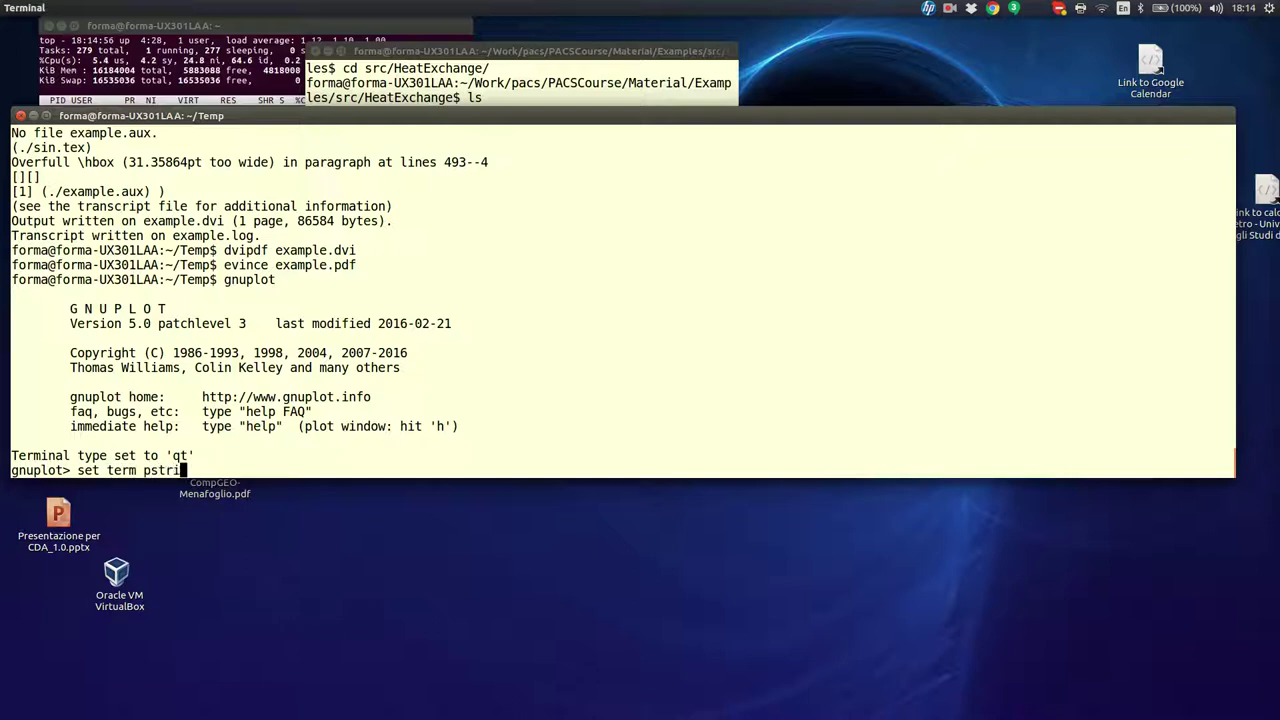
text(cks)
key(Return)
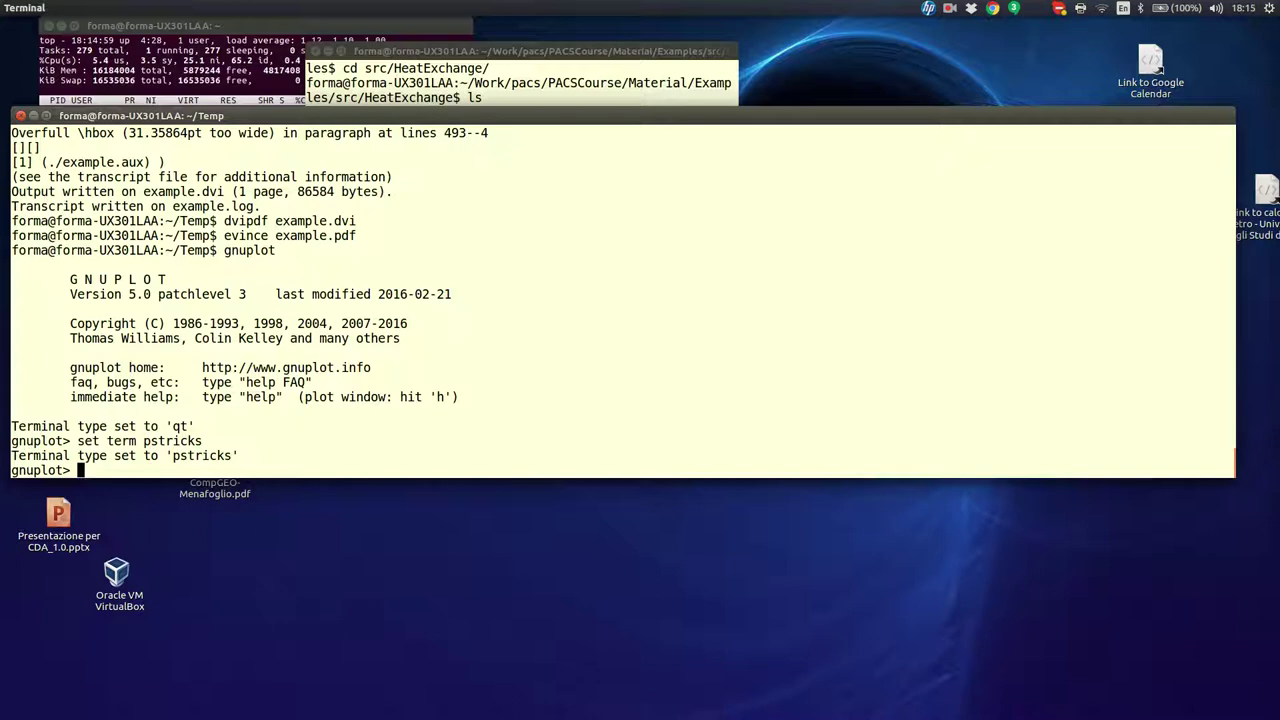
text(set output ")
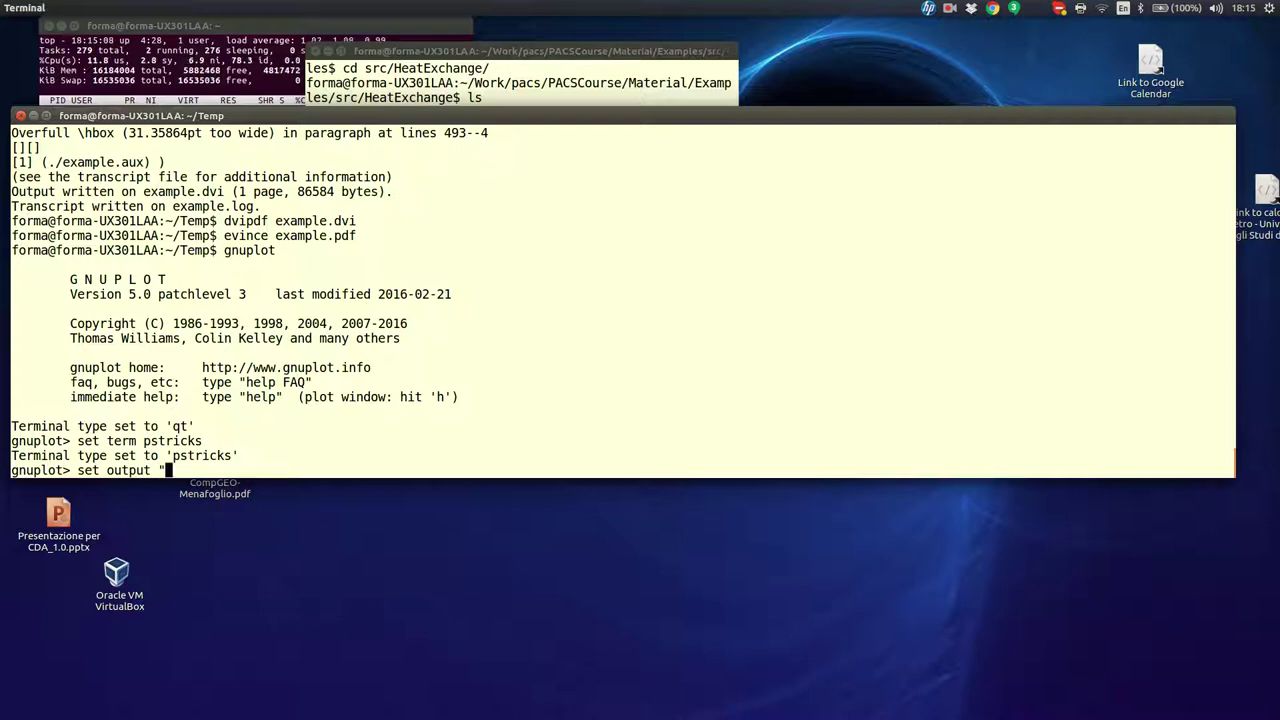
text(b.tex")
key(Return)
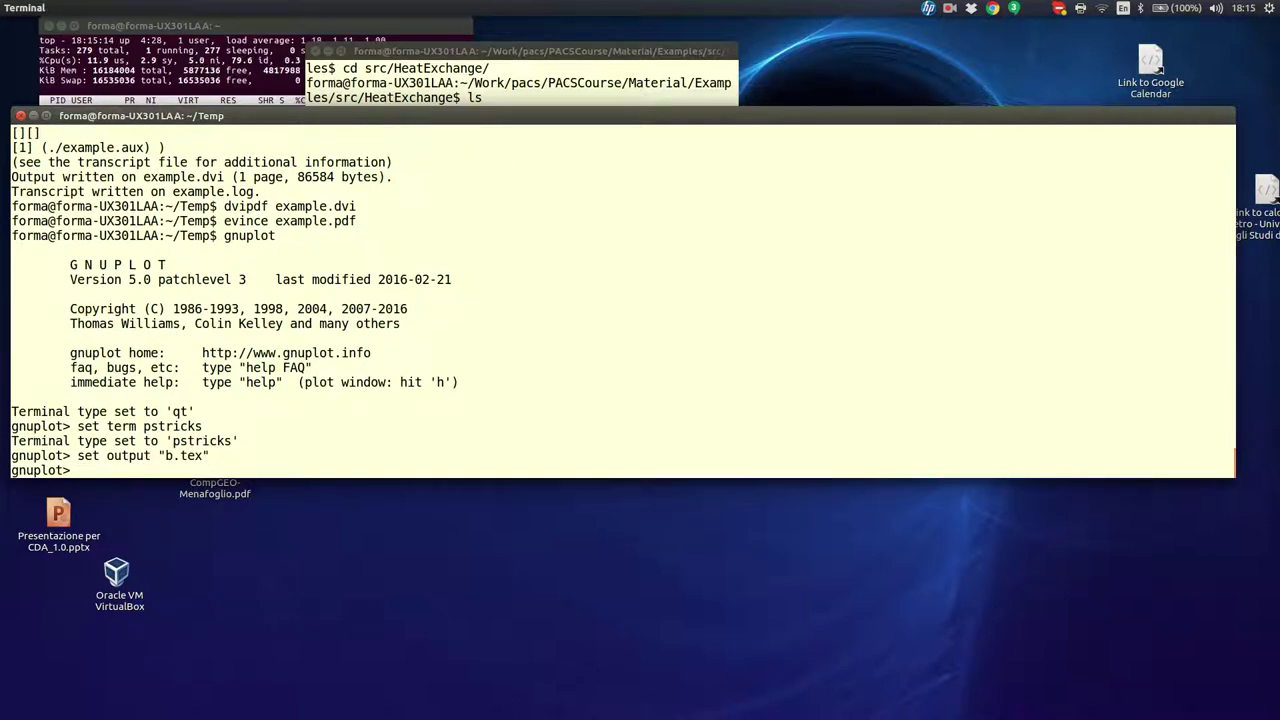
- Plot sin(x) over [-1:2], exit gnuplot and enter gedit b.tex
text(plot [-1:)
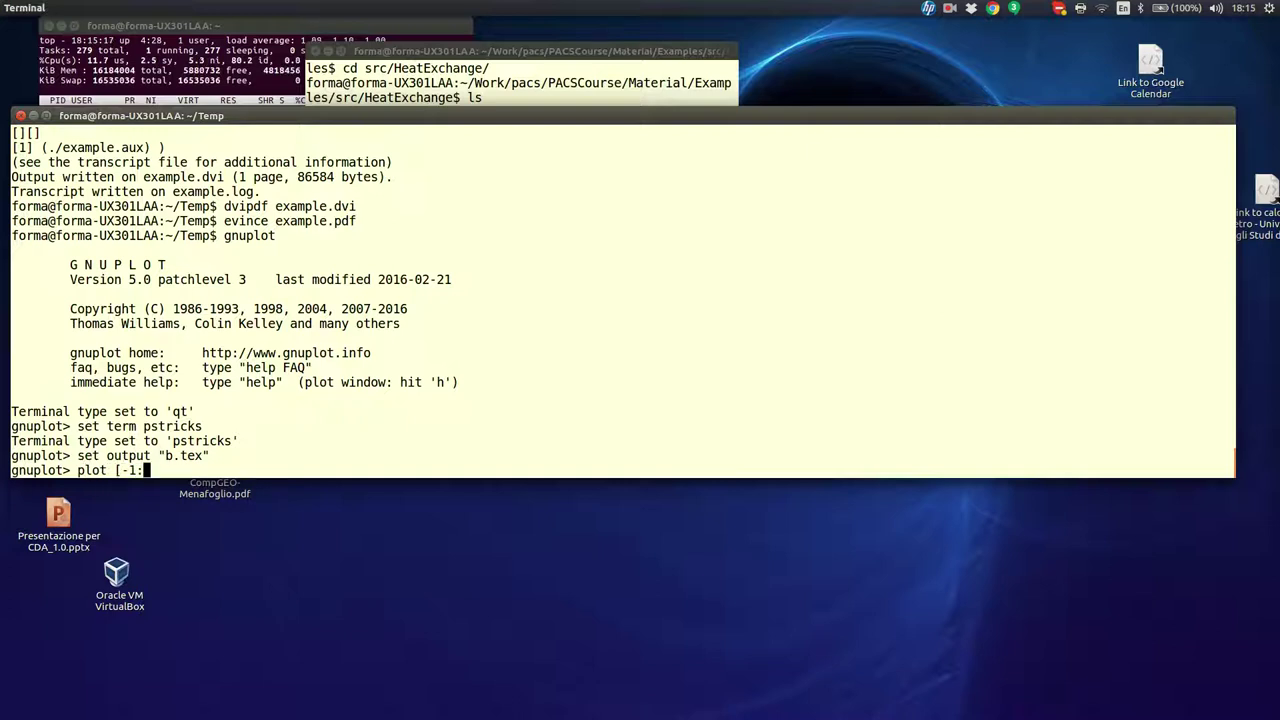
text(2] sin(x))
key(Return)
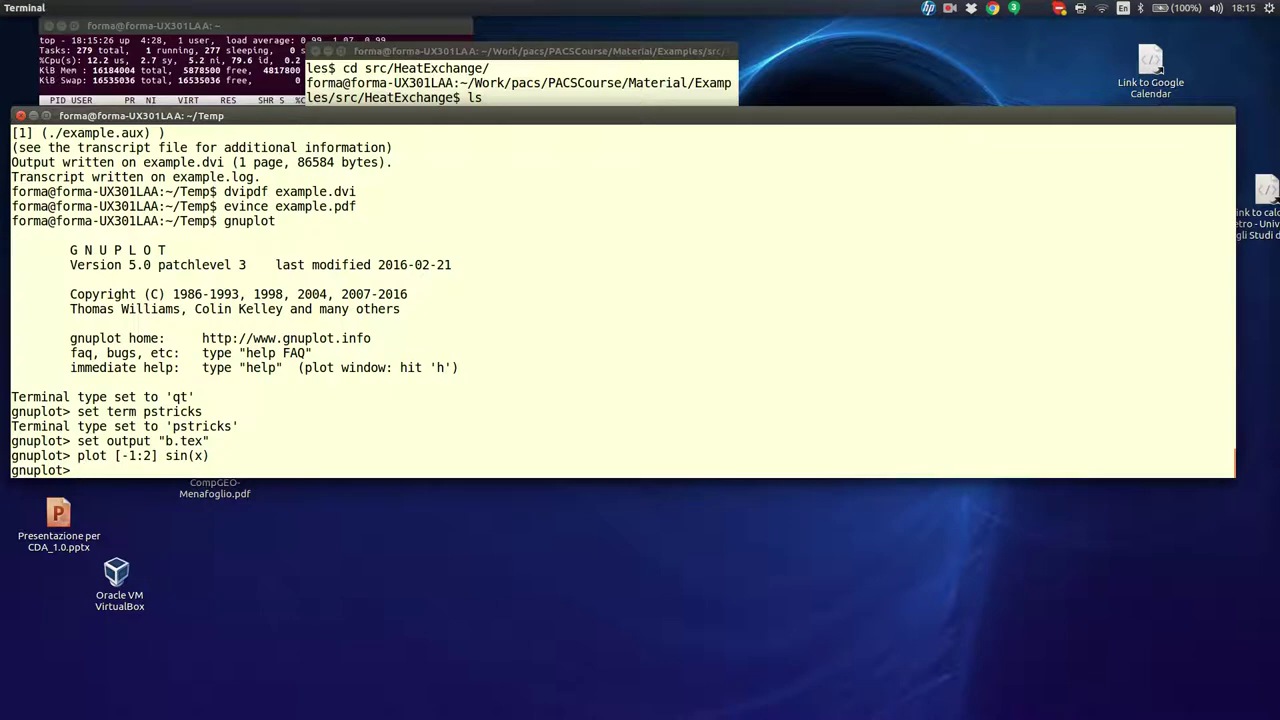
text(exit)
key(Return)
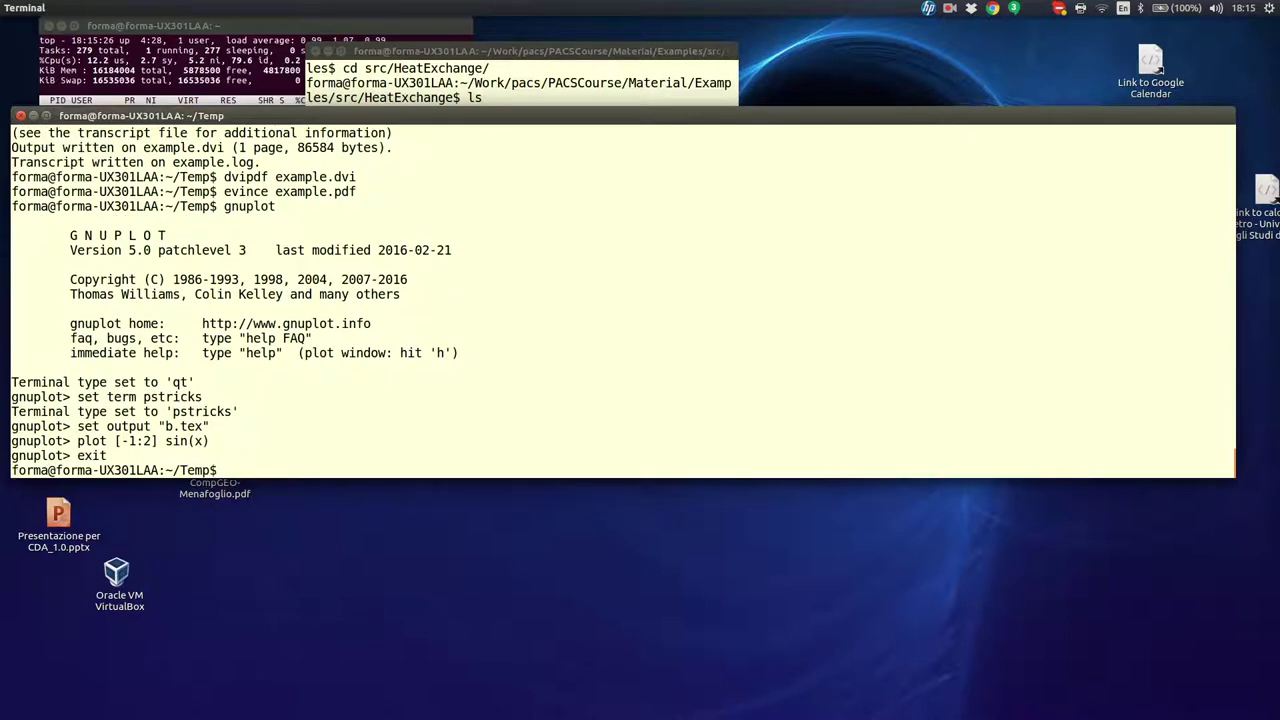
text(gedit b.tex)
key(Return)
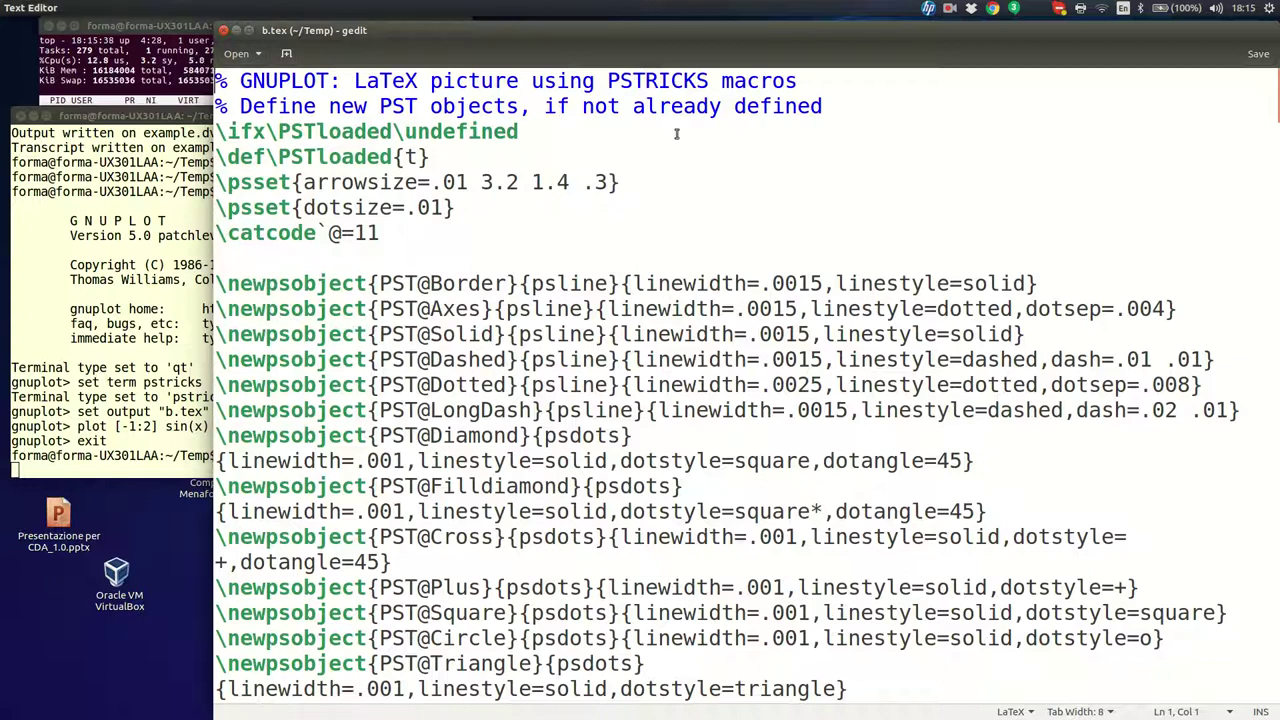
scroll(670, 150, down, 20)
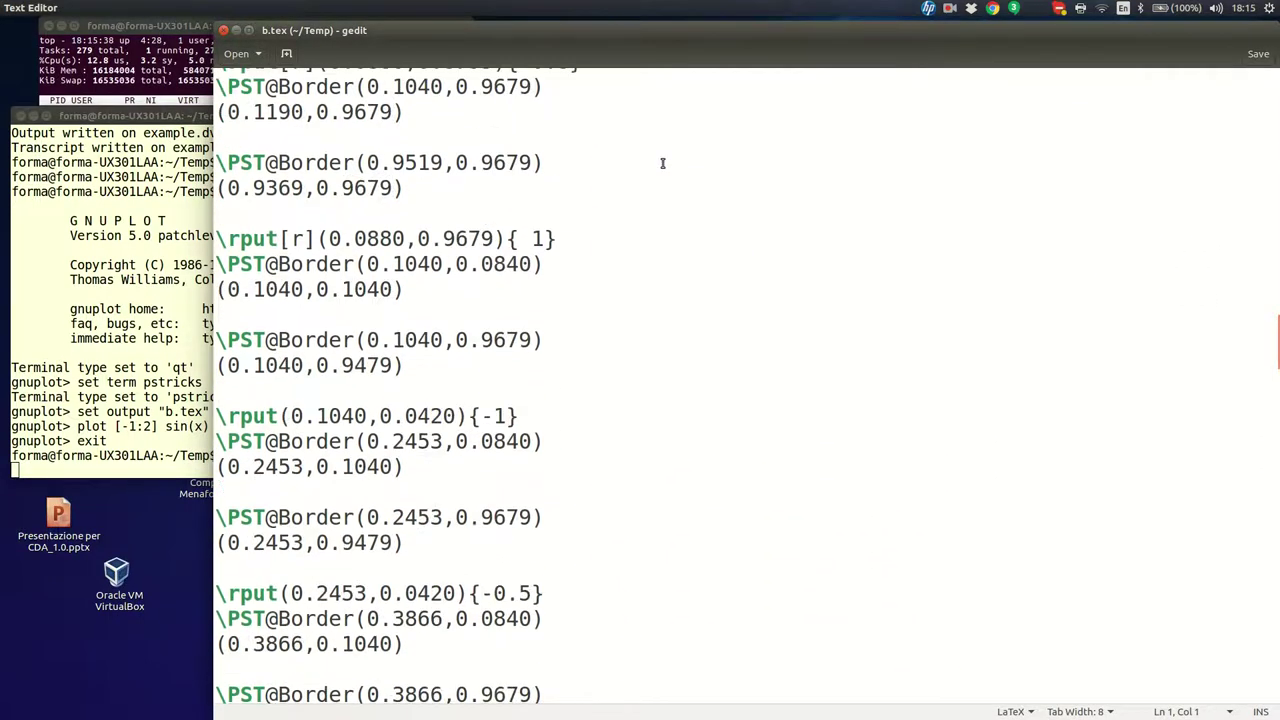
scroll(662, 163, up, 20)
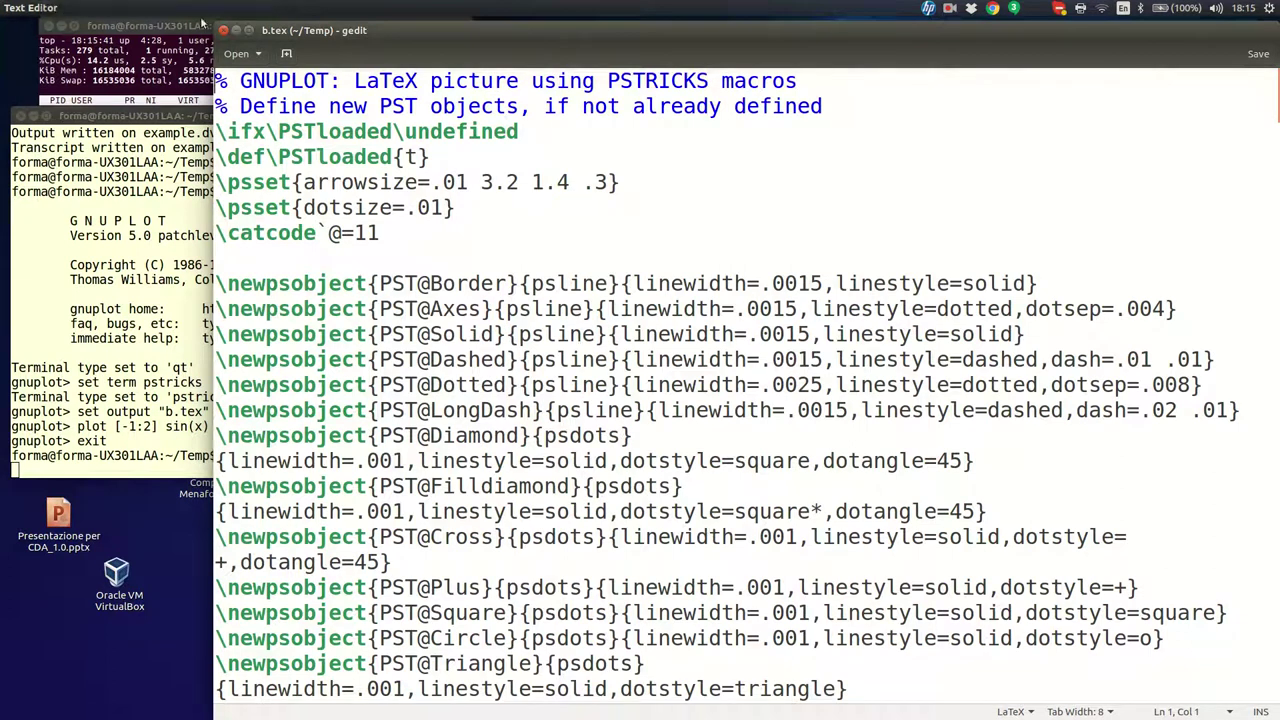
click(222, 30)
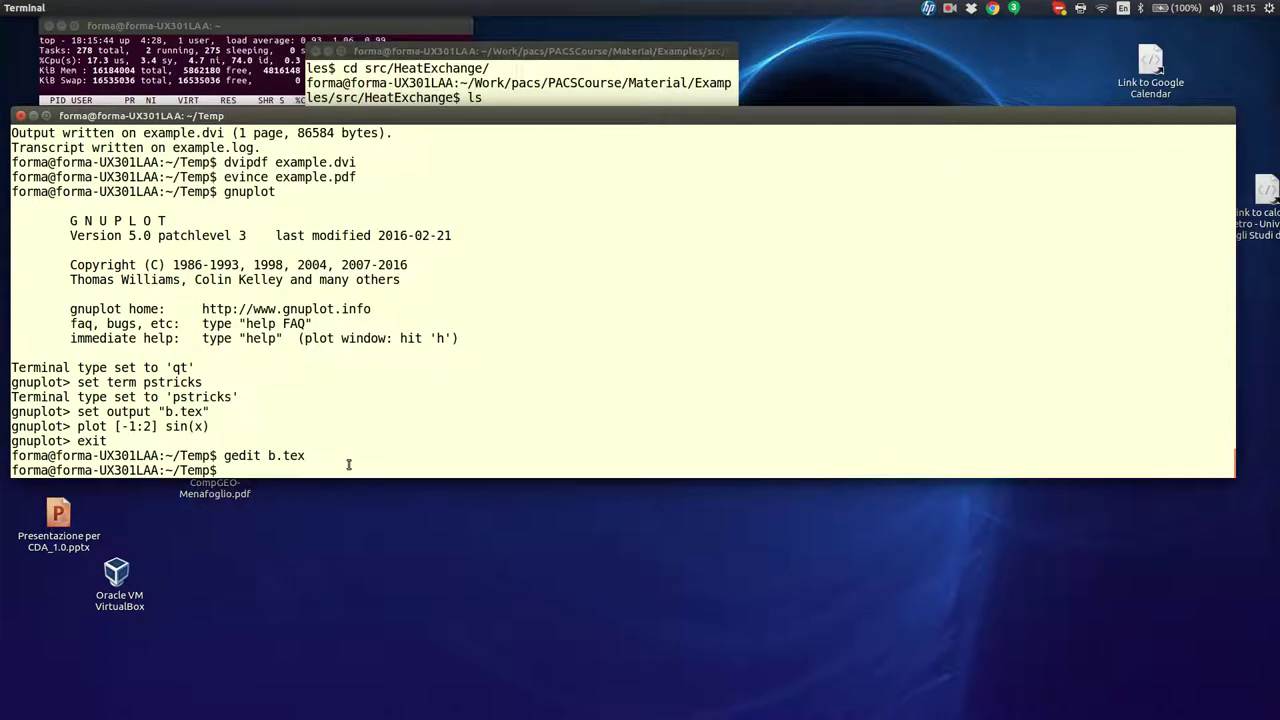
- Open example.tex in gedit from the shell
text(gnuplot)
key(Up)
key(BackSpace)
key(BackSpace)
key(BackSpace)
key(BackSpace)
key(BackSpace)
text(ex)
key(Tab)
text(tex)
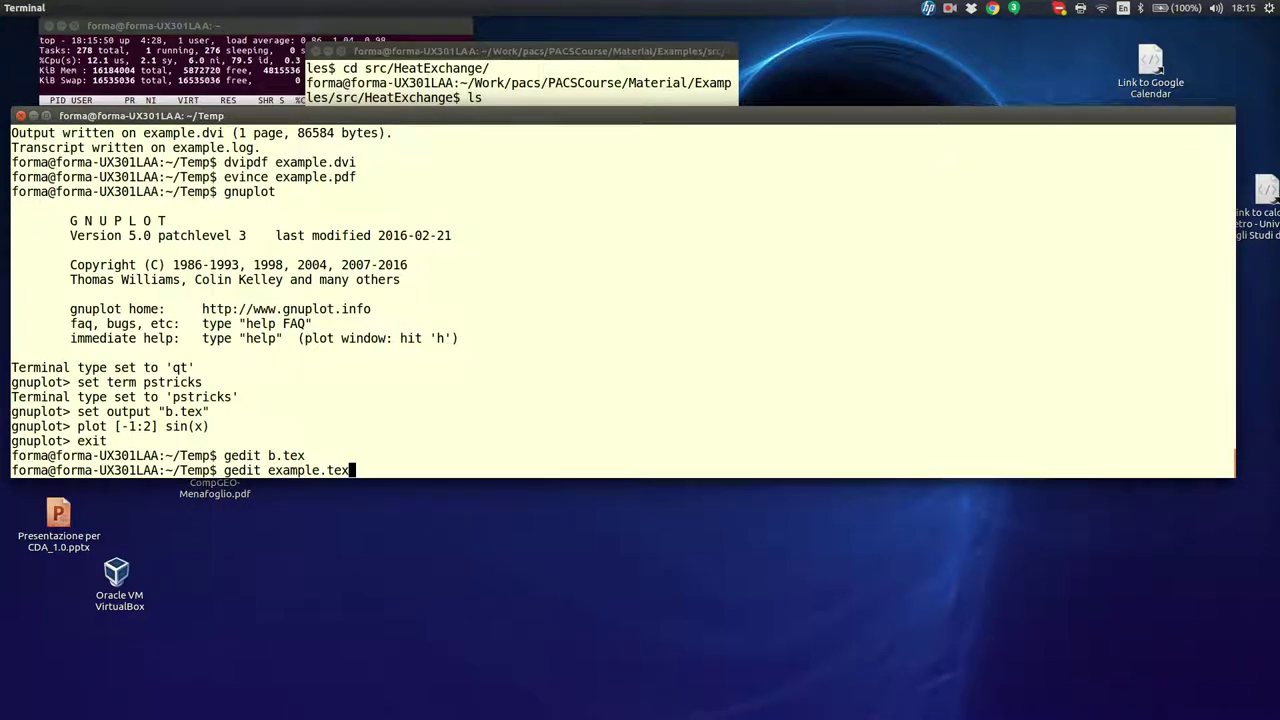
key(Return)
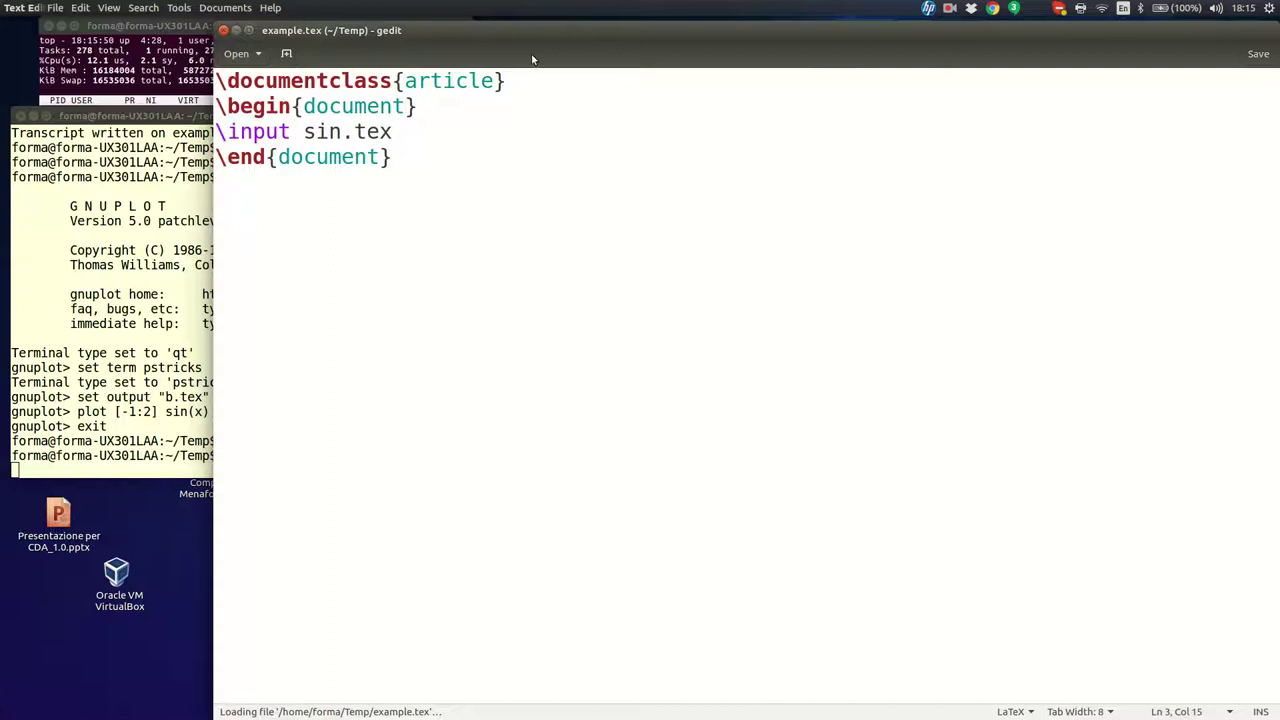
- Add a \usepackage{pstricks} line after the \documentclass line
click(537, 83)
key(Return)
text(\)
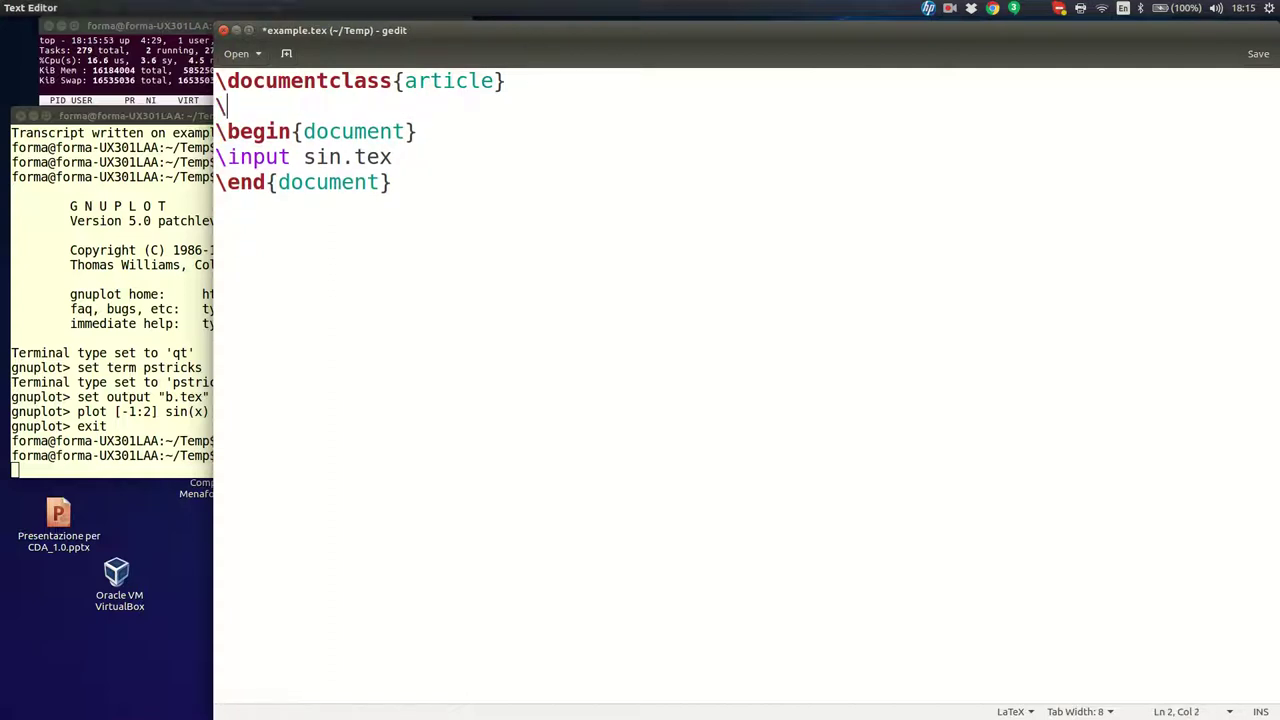
text(usepackage{ps)
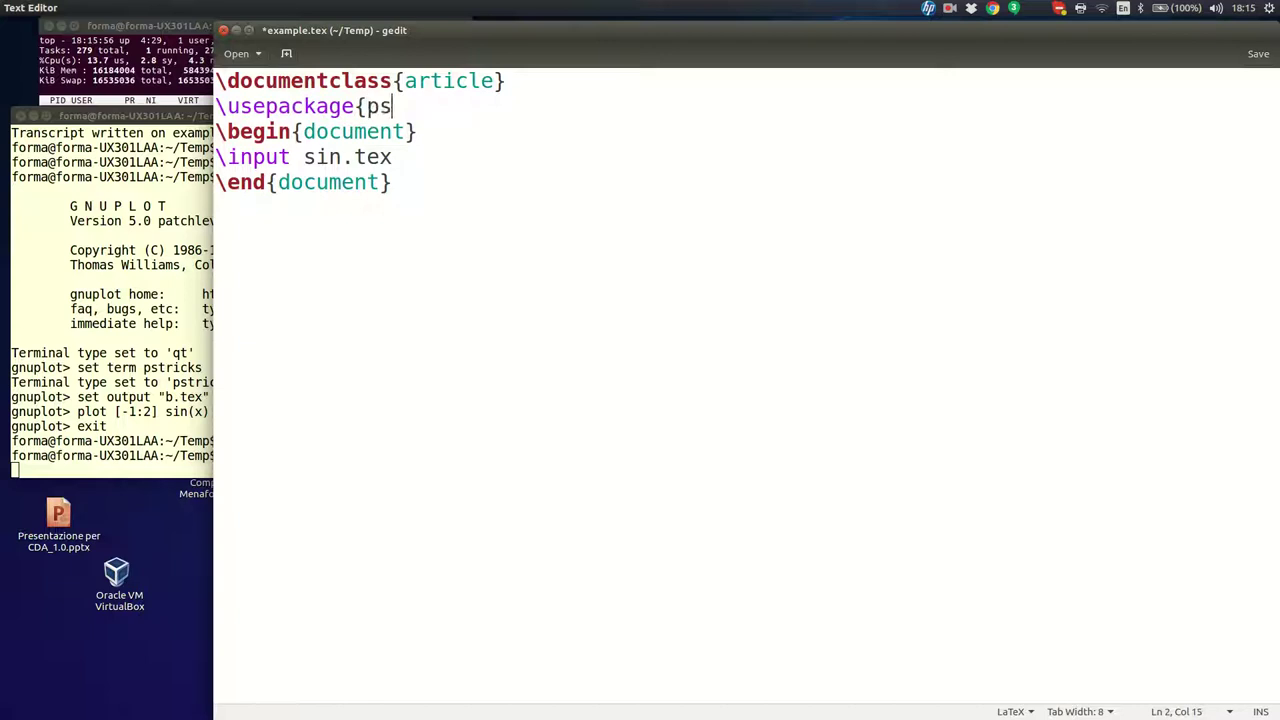
text(trick)
key(Down)
key(Down)
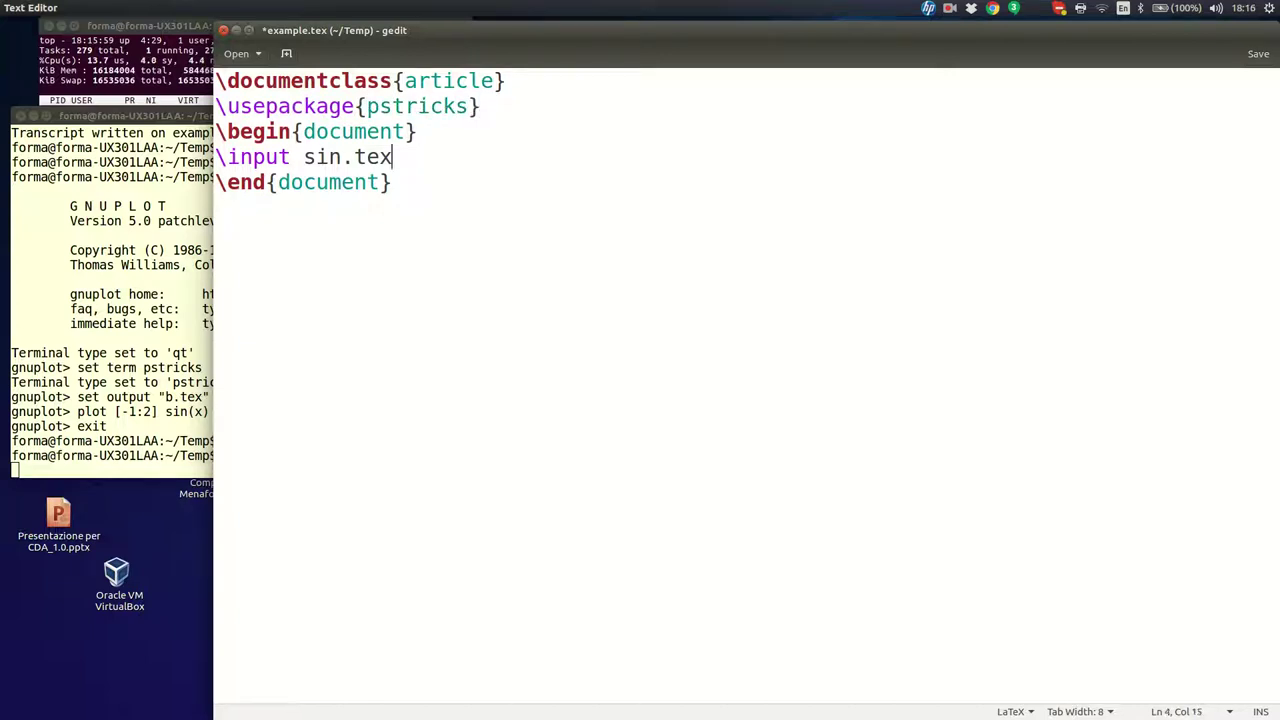
key(Left)
key(Right)
key(Right)
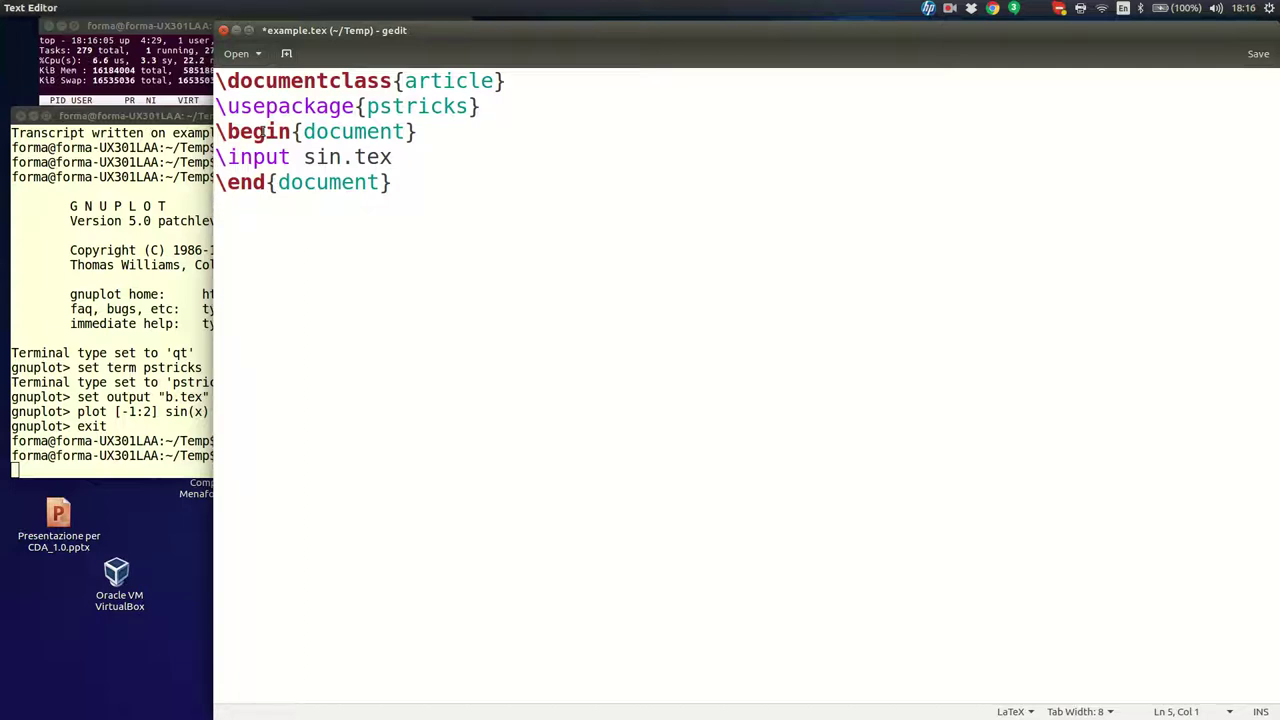
- Change \input sin.tex to \input b.tex and save the file
click(345, 157)
key(BackSpace)
key(BackSpace)
key(BackSpace)
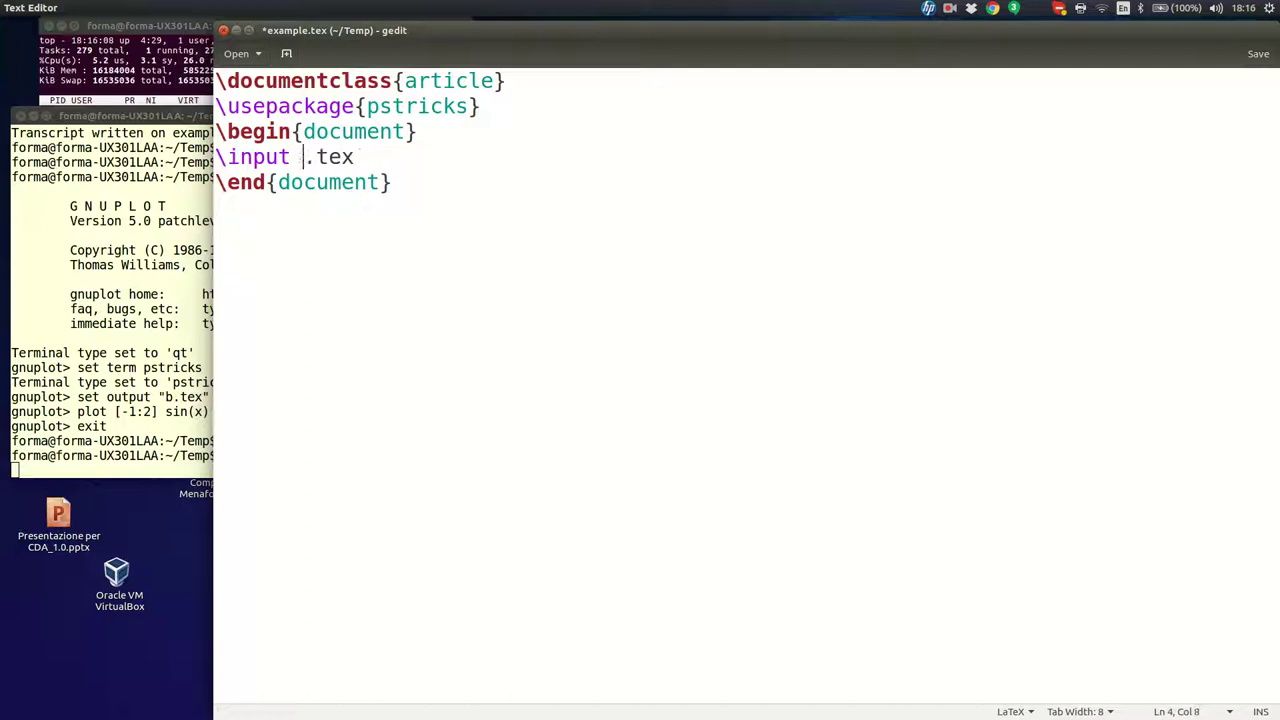
text(b)
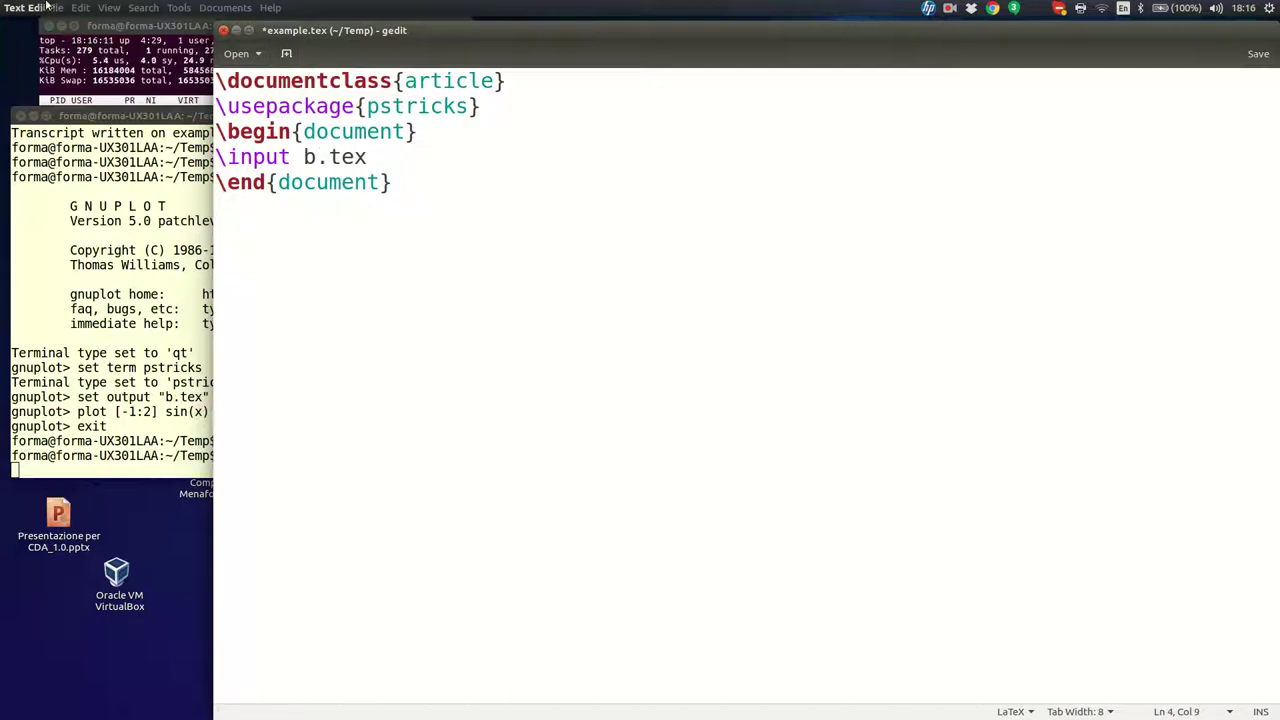
click(53, 8)
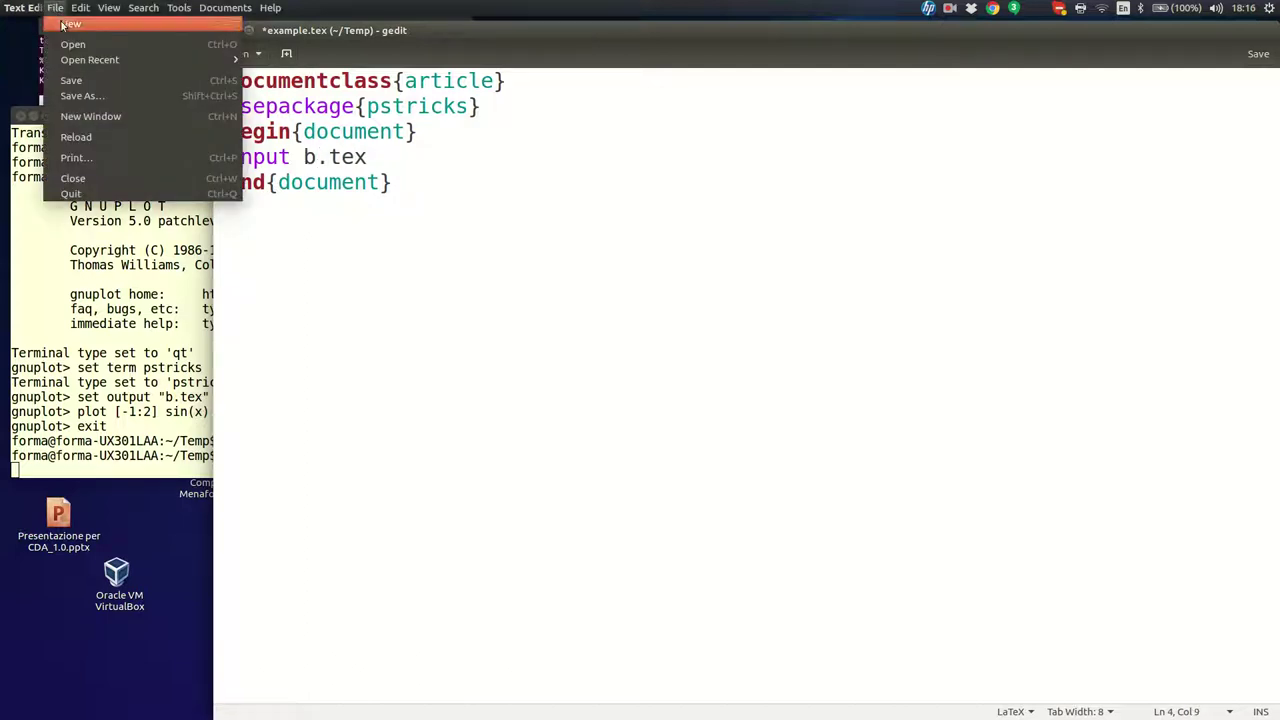
click(74, 75)
- Close gedit and compile example.tex with 'latex example.tex'
click(223, 30)
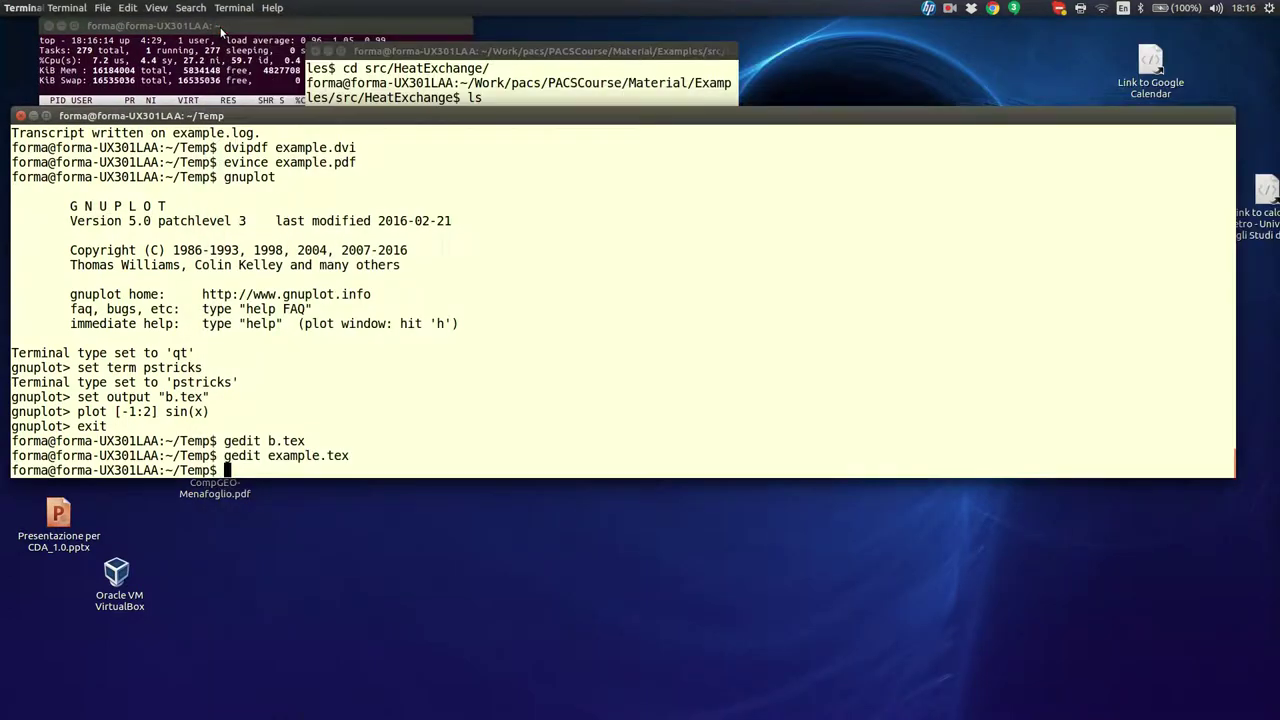
text(lat)
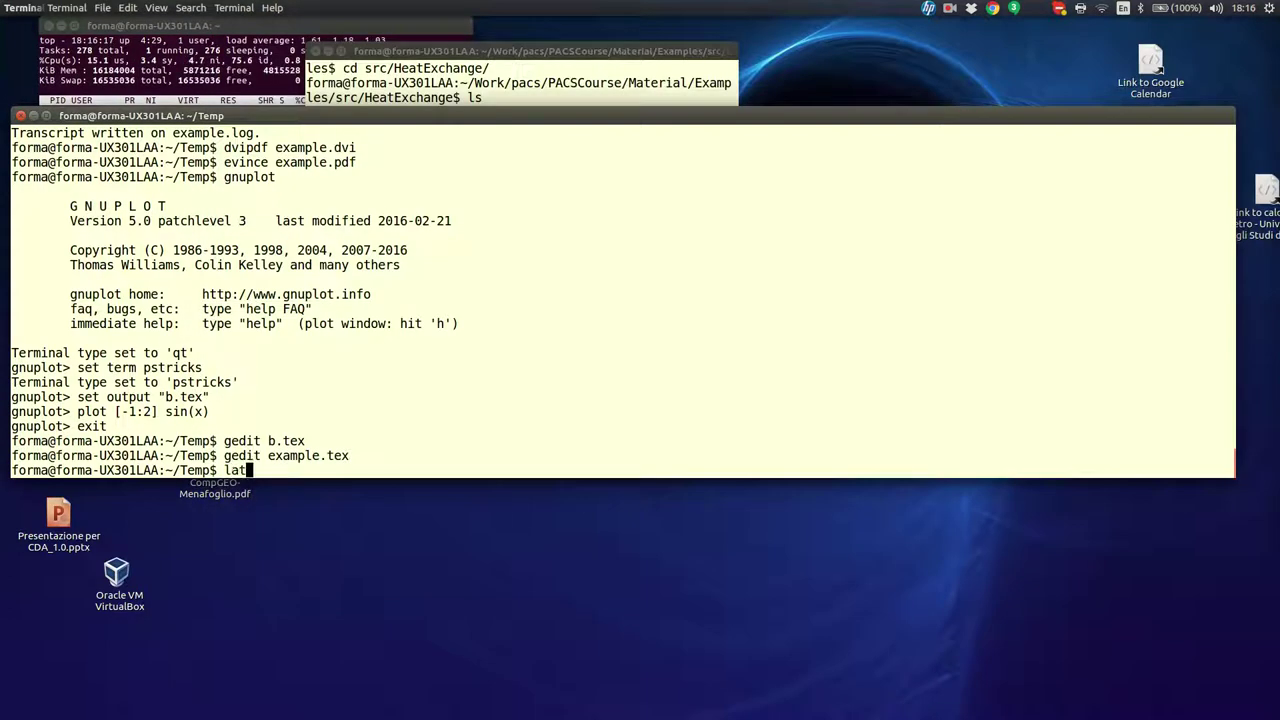
text(ex example.tex)
key(Return)
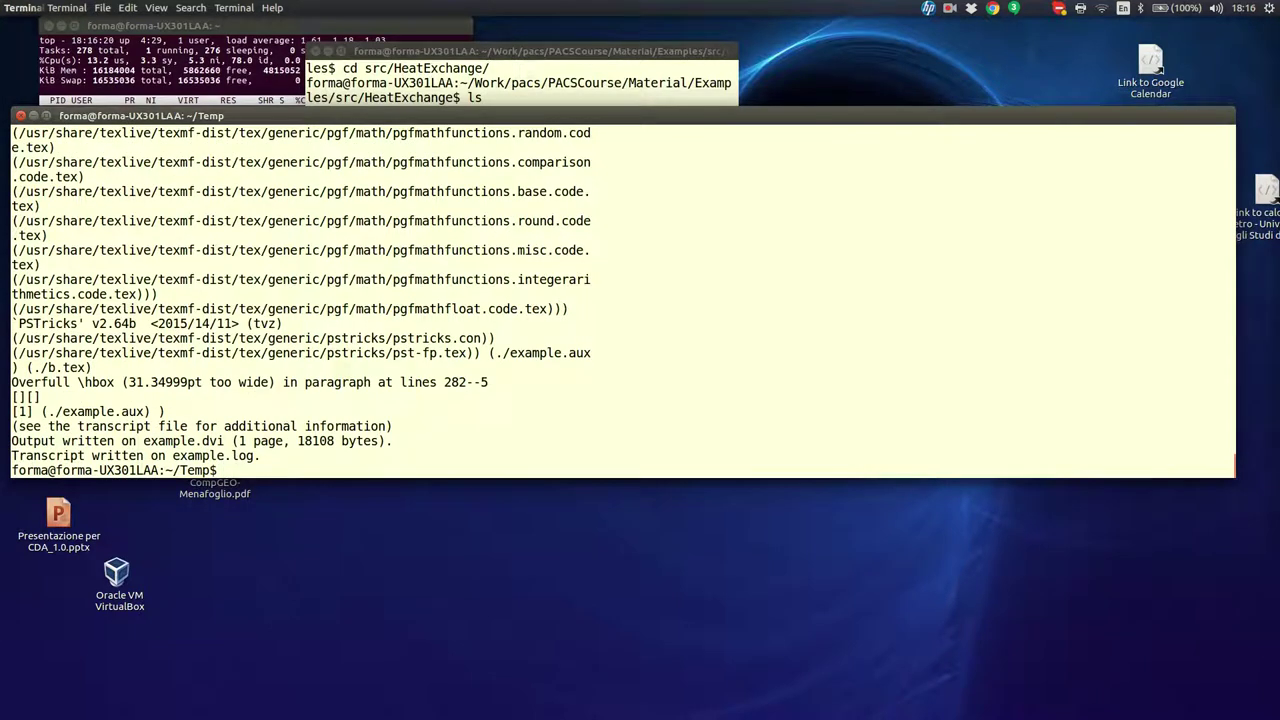
- Convert example.dvi to PDF with dvipdf and enter 'evince example.pdf'
text(dvipdf example.dvi)
key(Return)
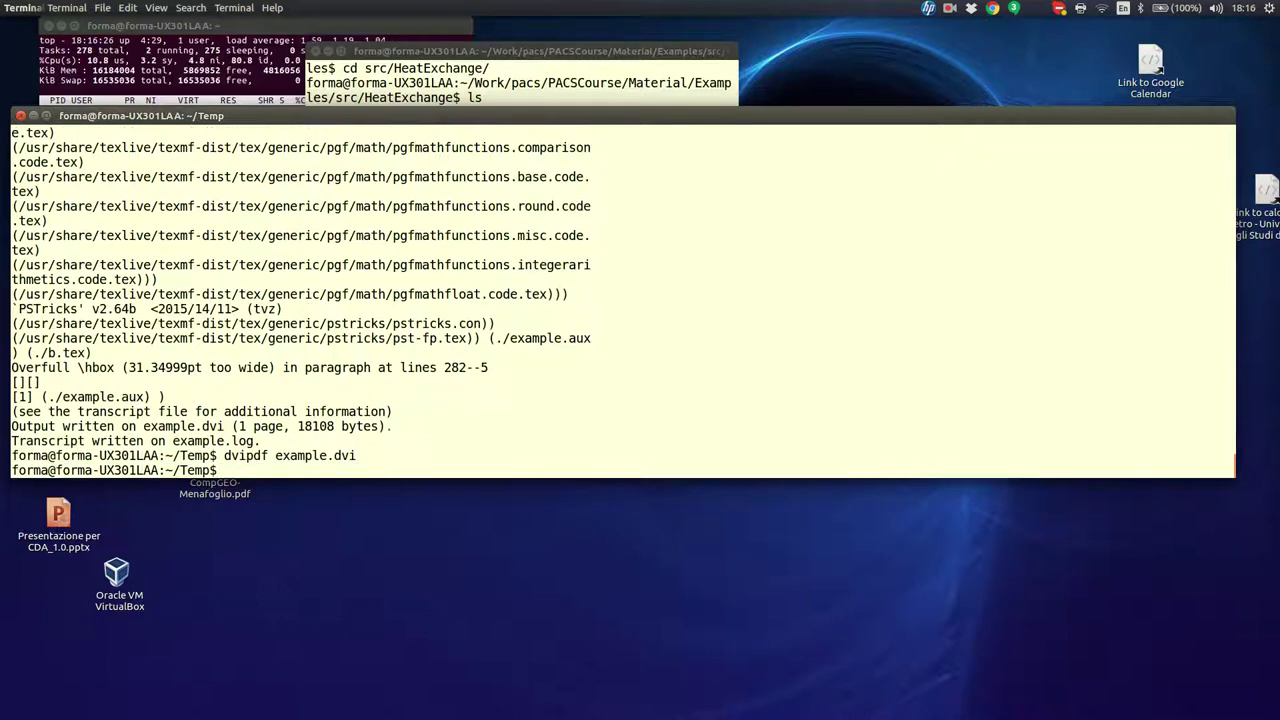
text(evince example.)
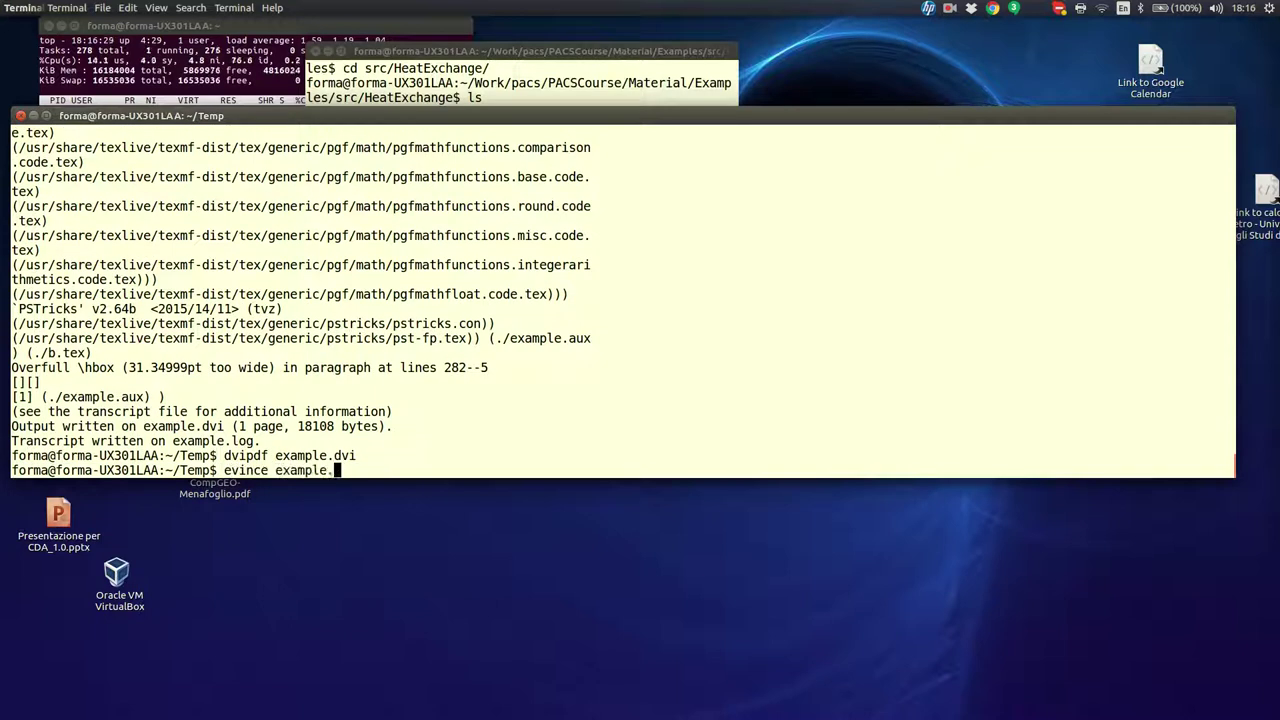
text(pdf)
- View example.pdf in evince, close it, and return to the gnuplot homepage in Chrome
key(Return)
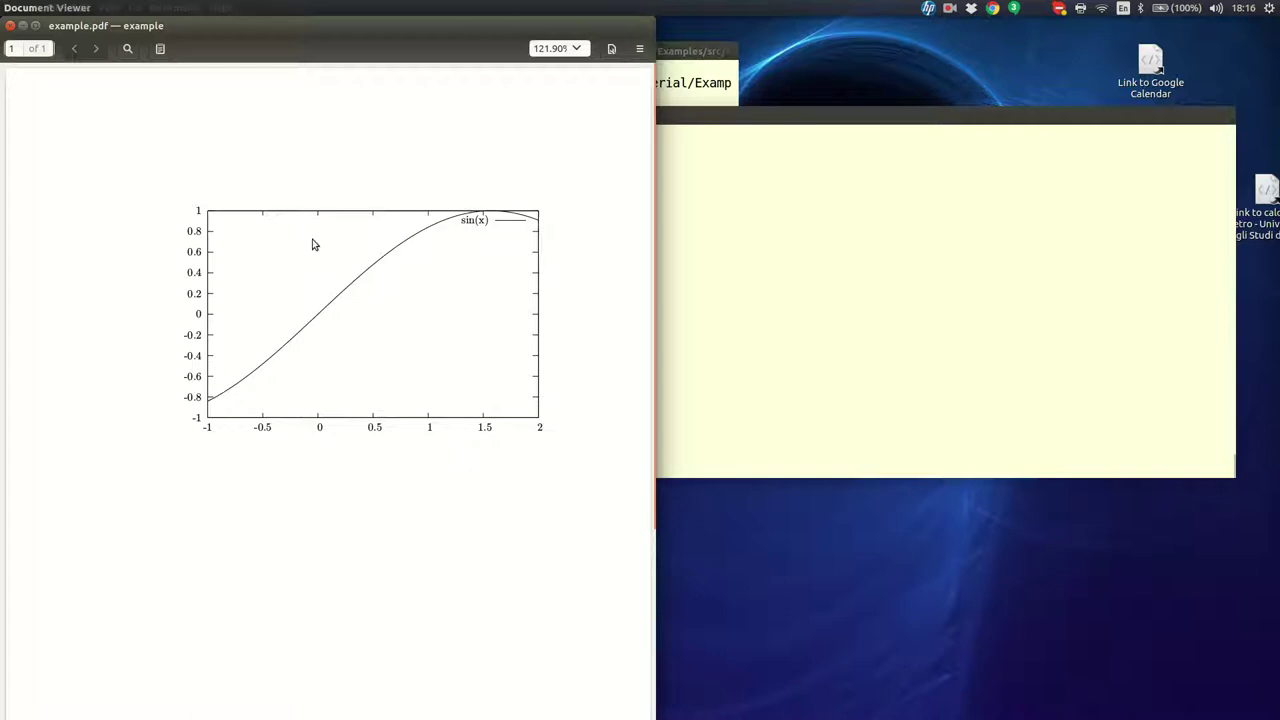
click(10, 25)
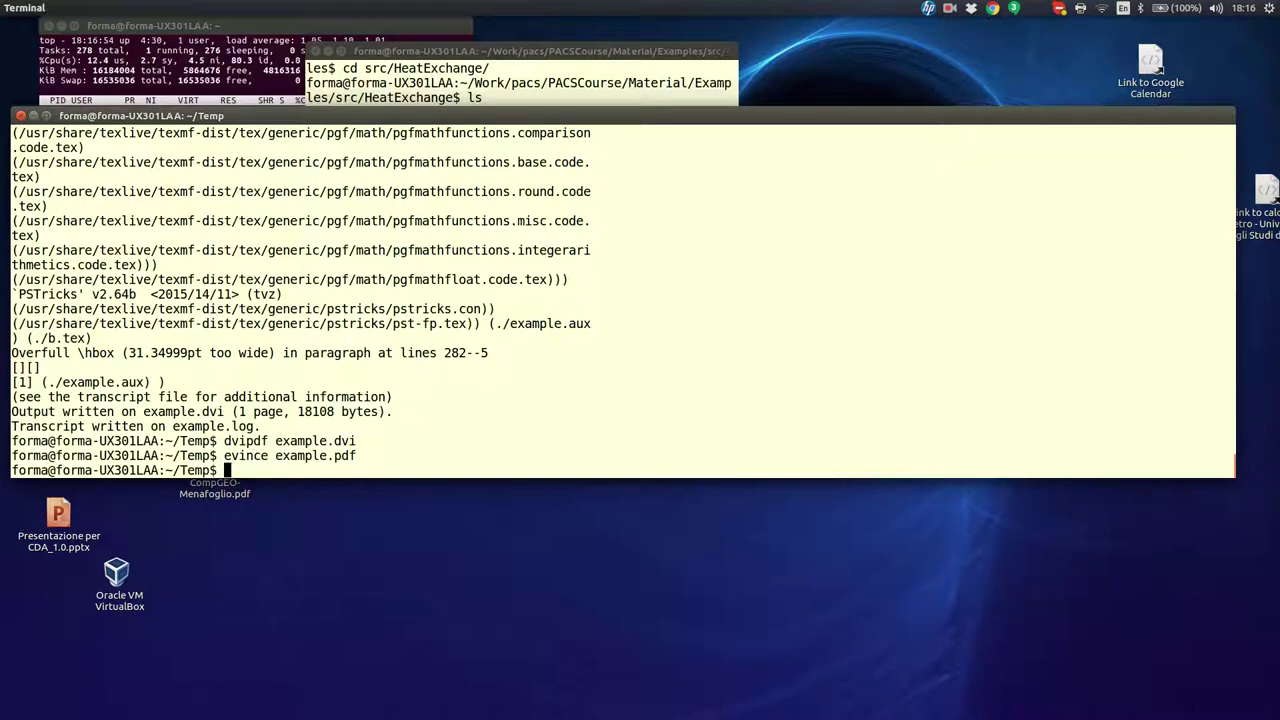
key(alt+Tab)
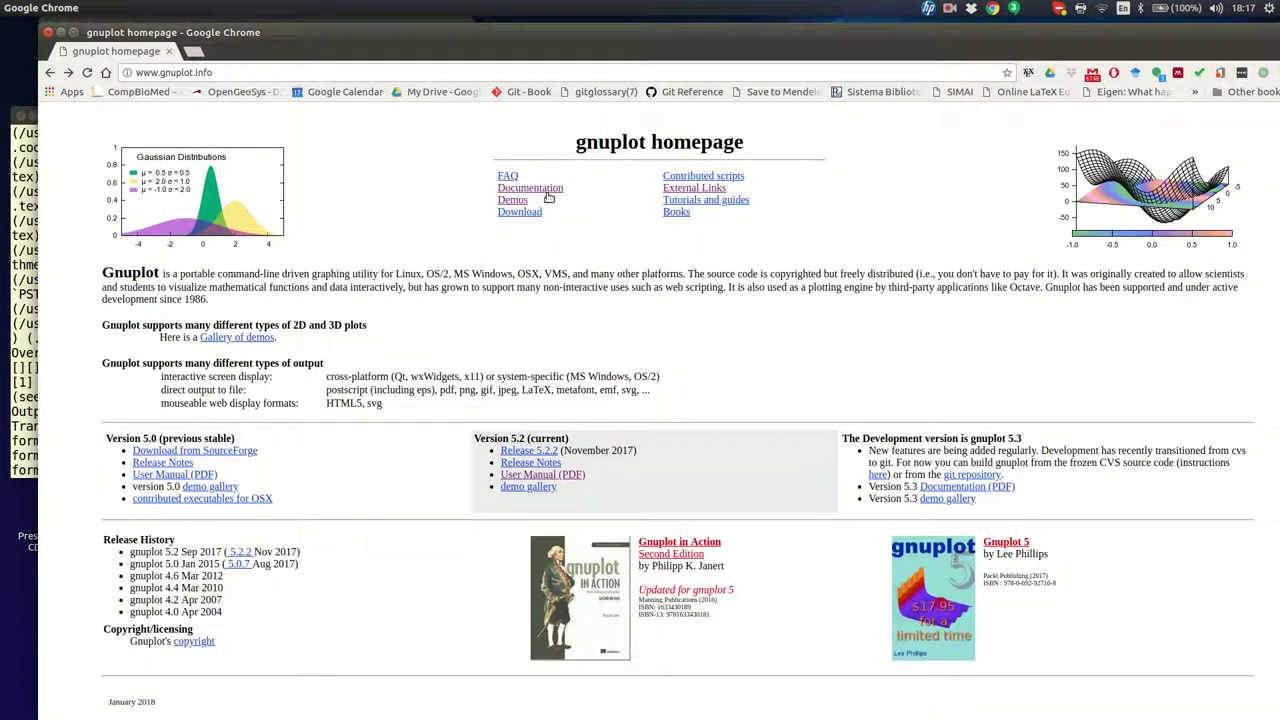
- Glance at the gnuplot Documentation page, go back, and open the Demos page
click(544, 190)
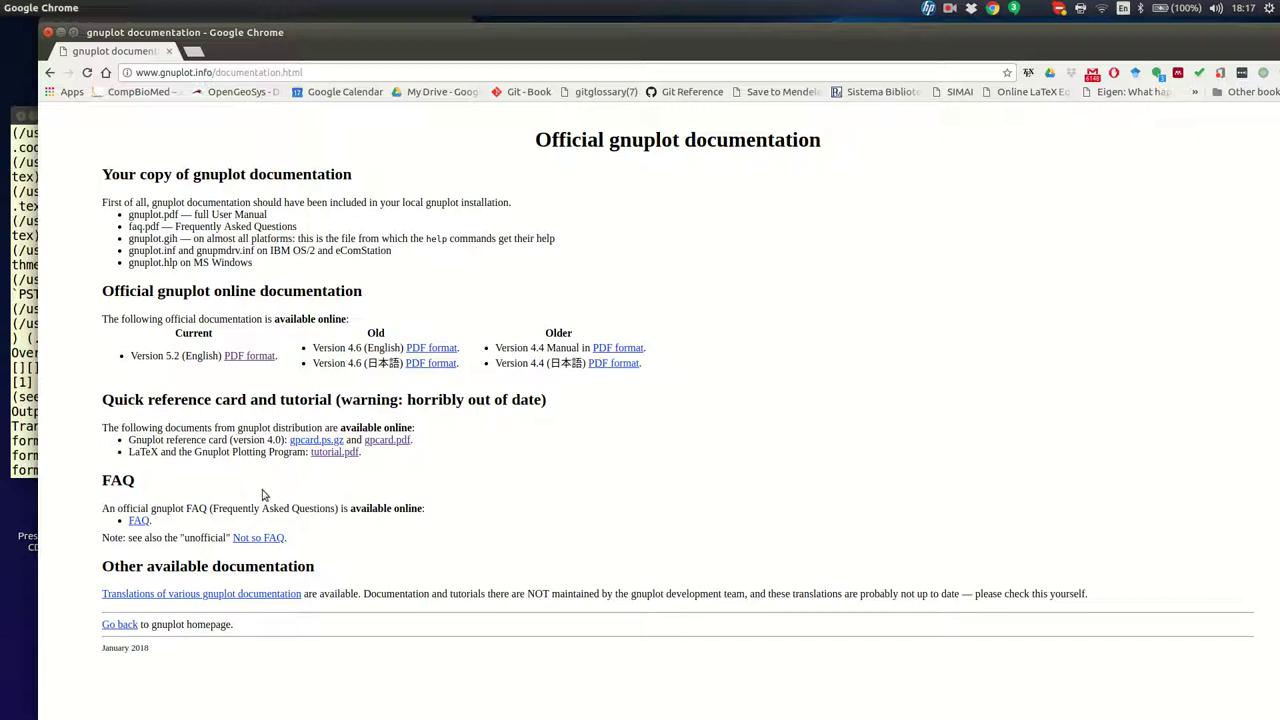
click(52, 73)
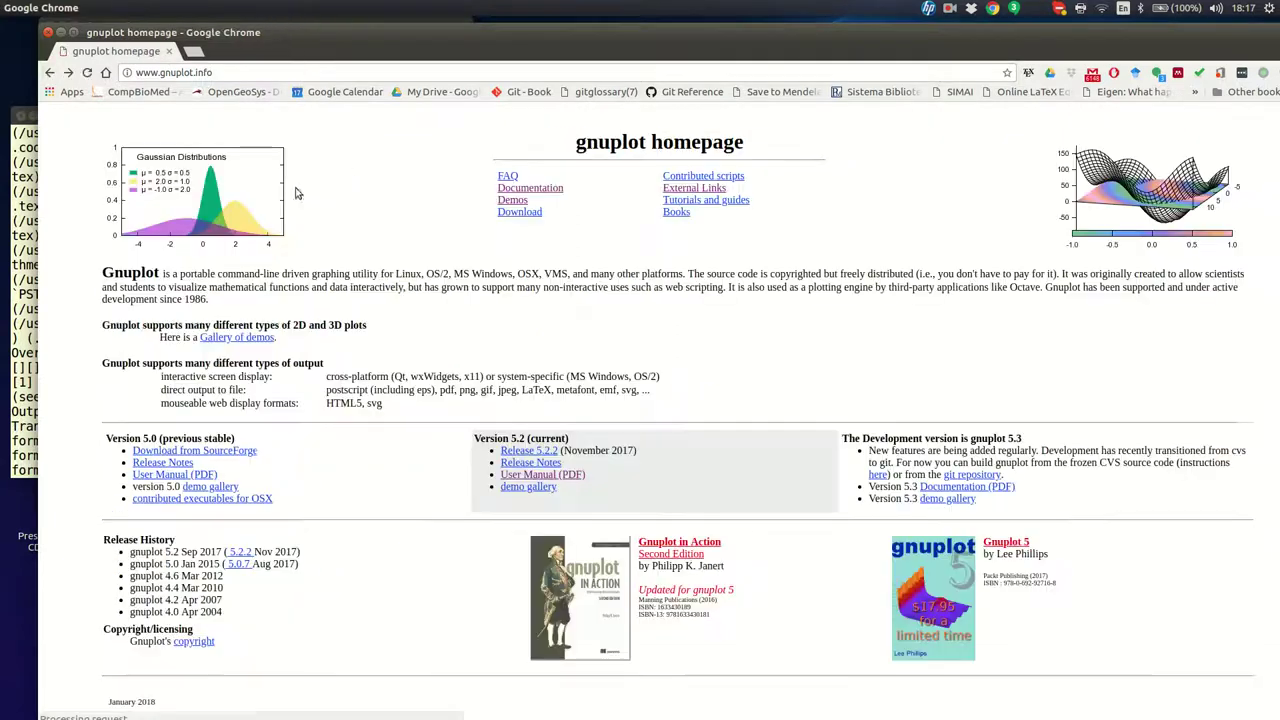
click(514, 202)
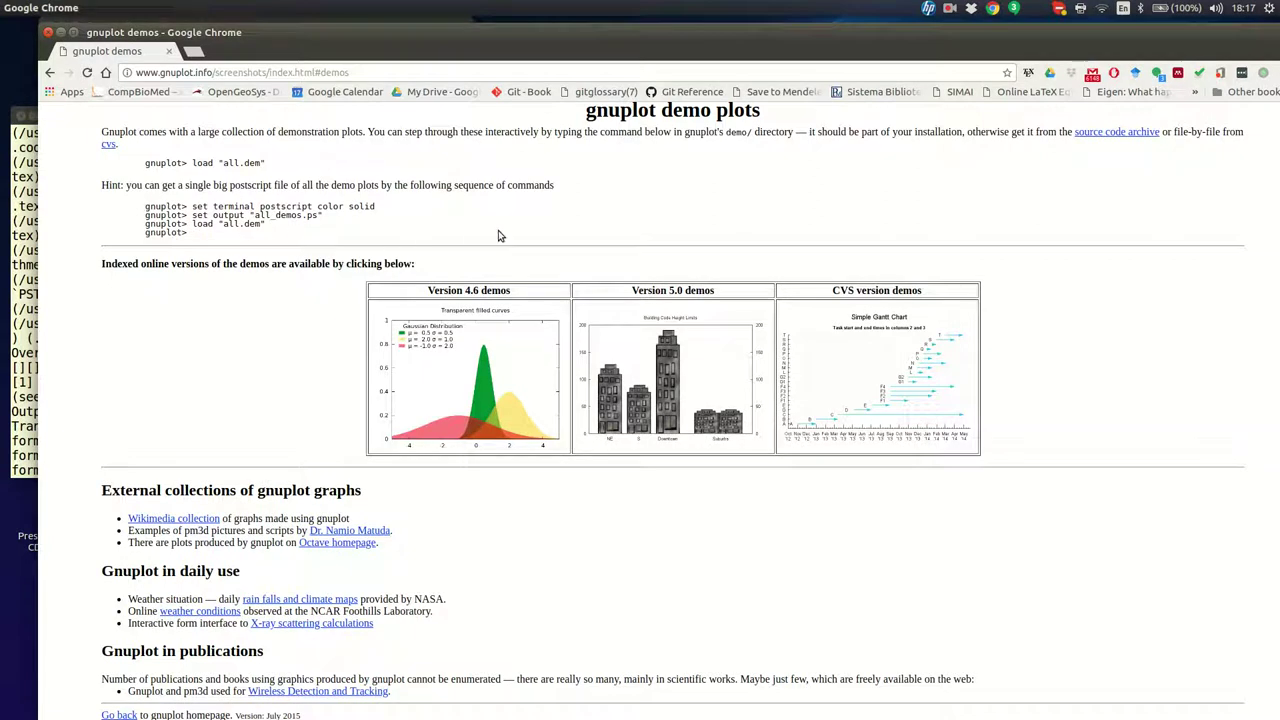
- Try the Version 5.0 demos (504 Gateway Time-out), go back, and open the Version 4.6 demos
click(715, 399)
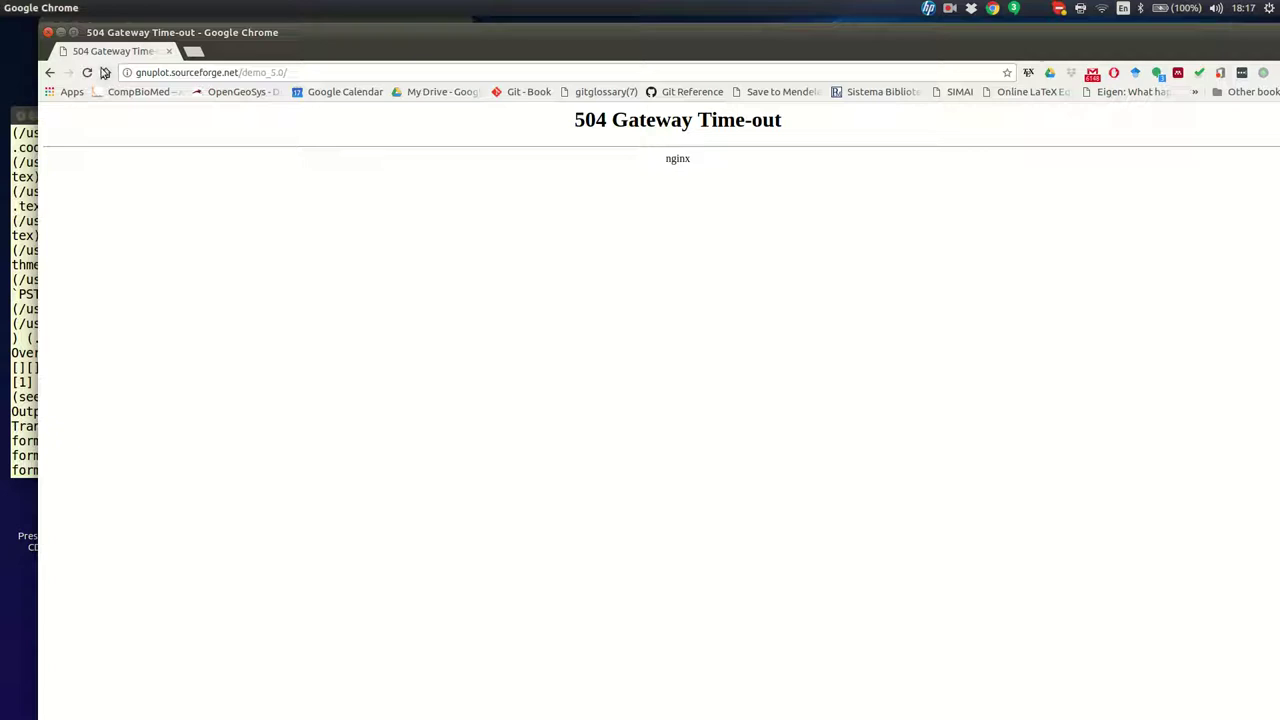
click(51, 72)
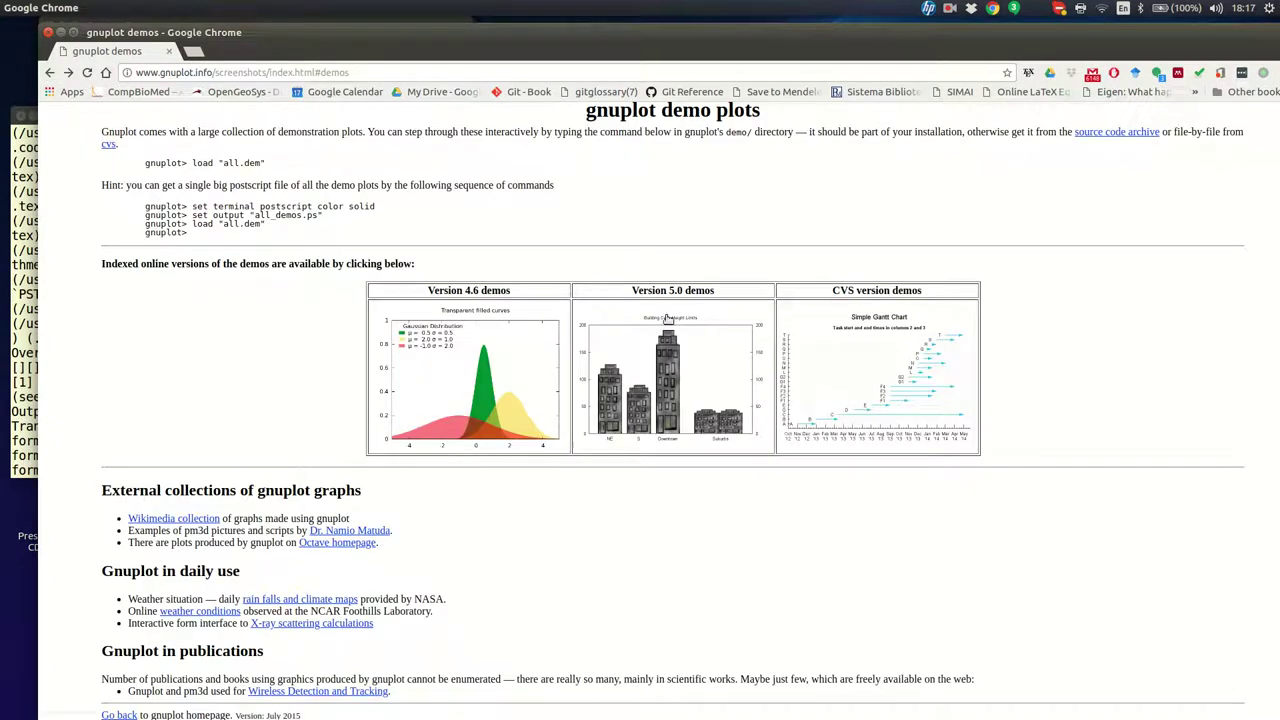
click(670, 328)
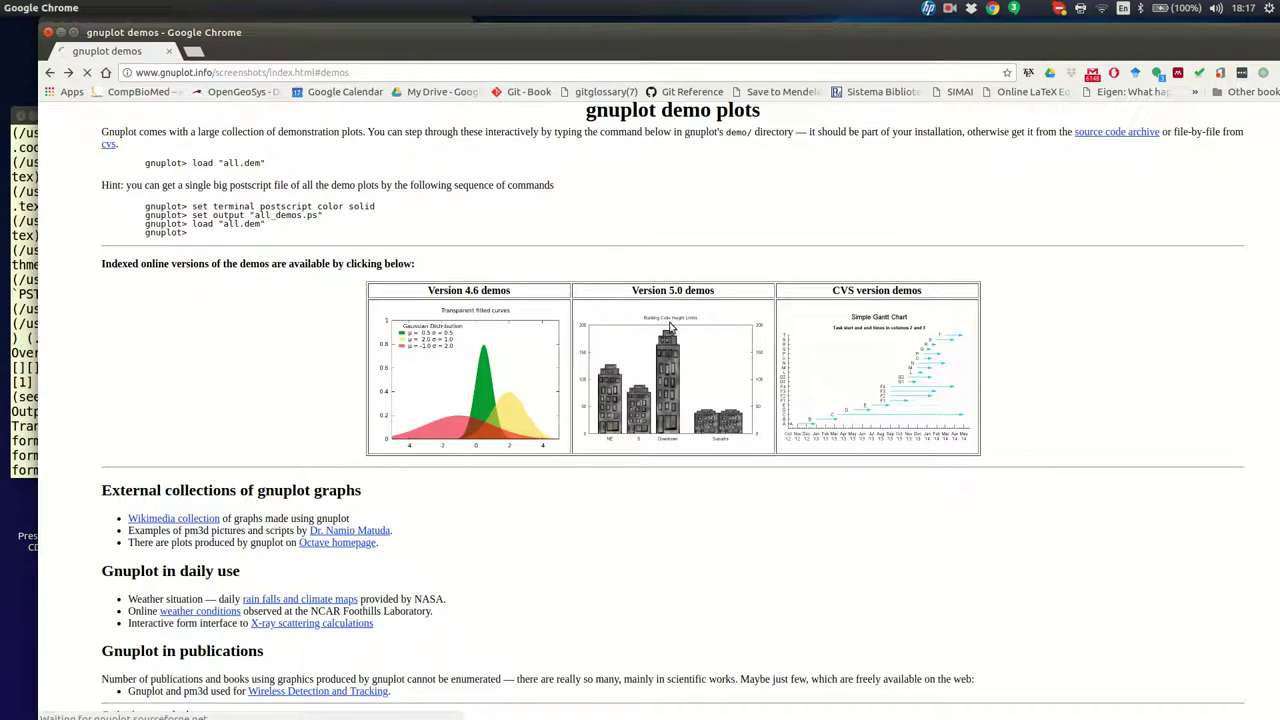
click(492, 333)
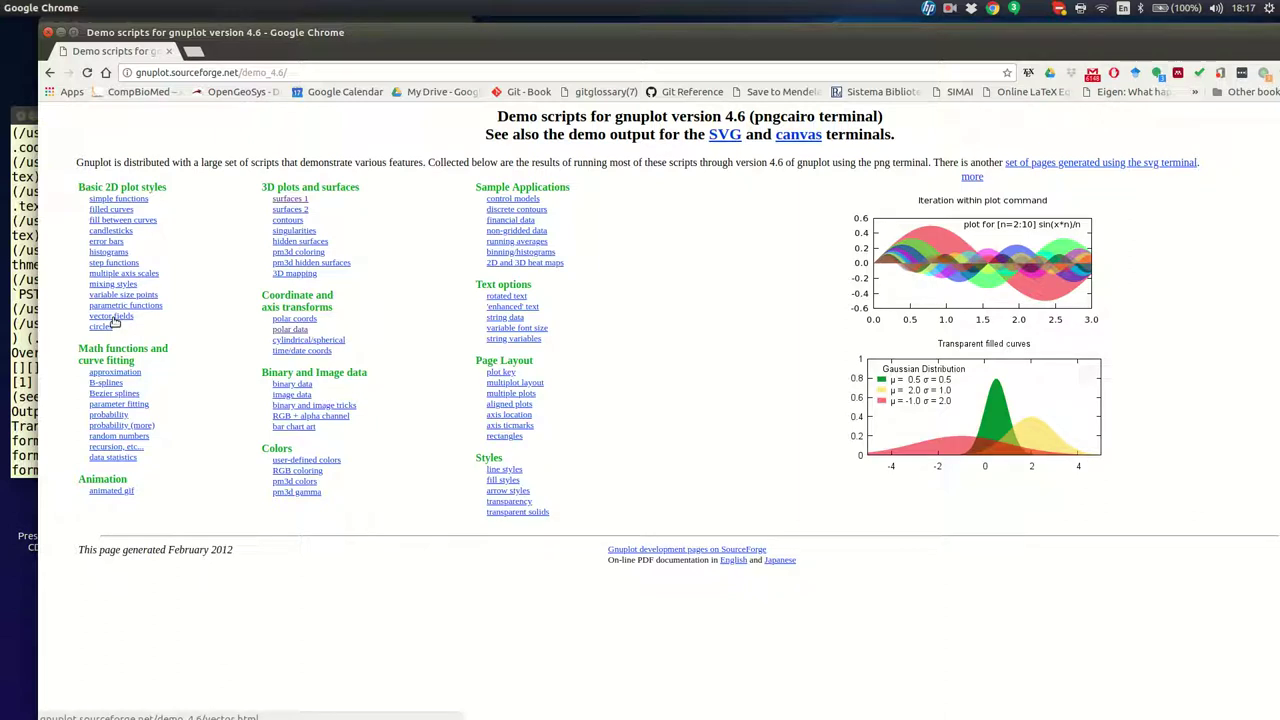
click(113, 318)
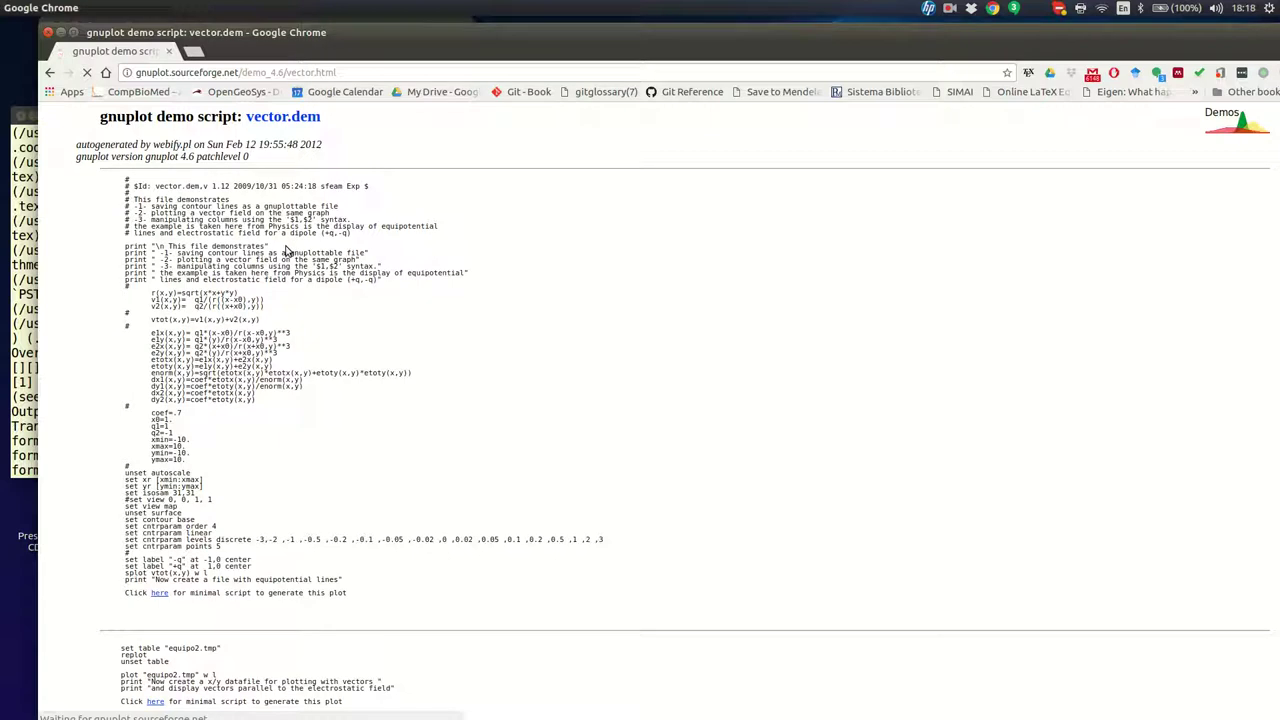
scroll(285, 252, down, 1)
scroll(285, 252, down, 4)
scroll(285, 252, up, 5)
scroll(299, 251, down, 3)
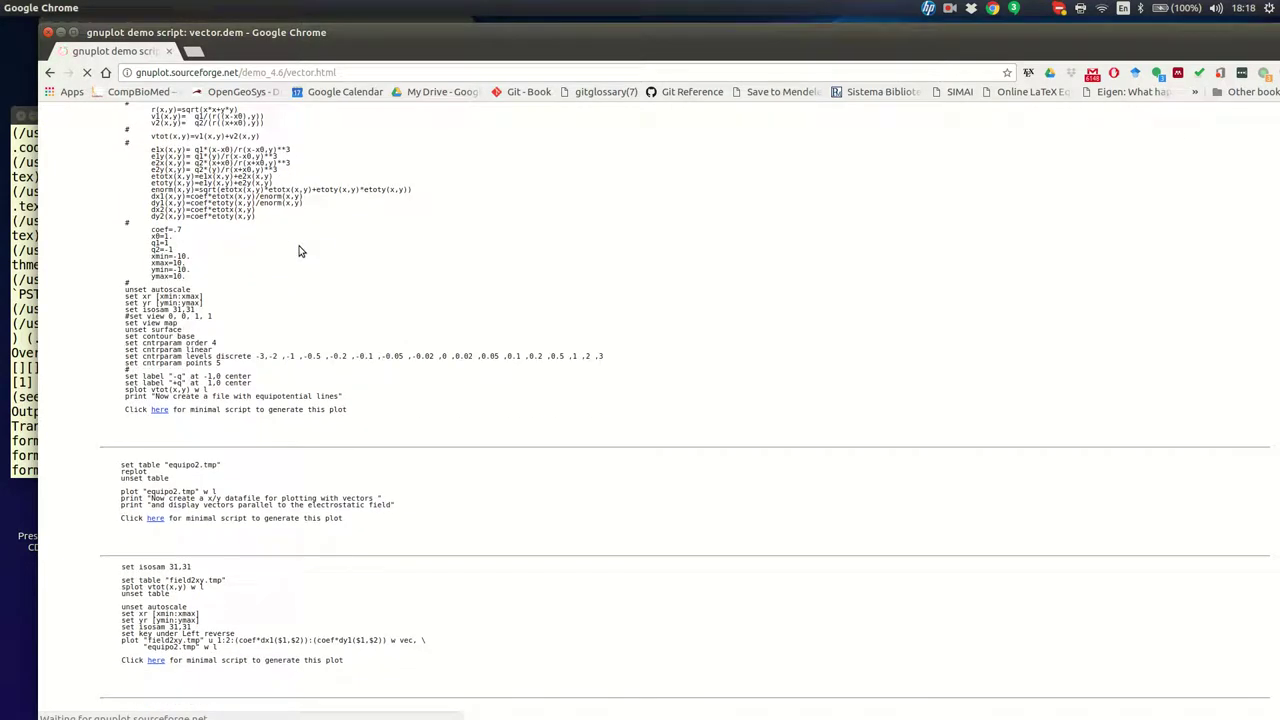
scroll(299, 251, up, 3)
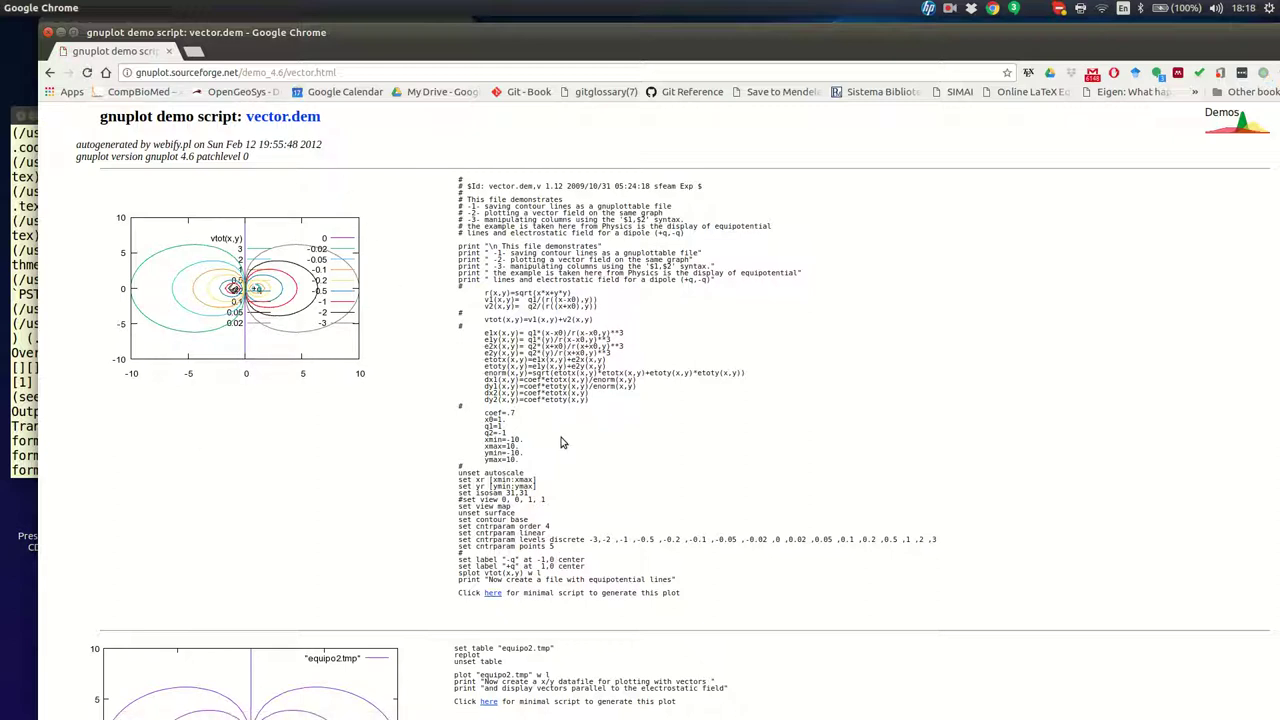
scroll(560, 443, down, 3)
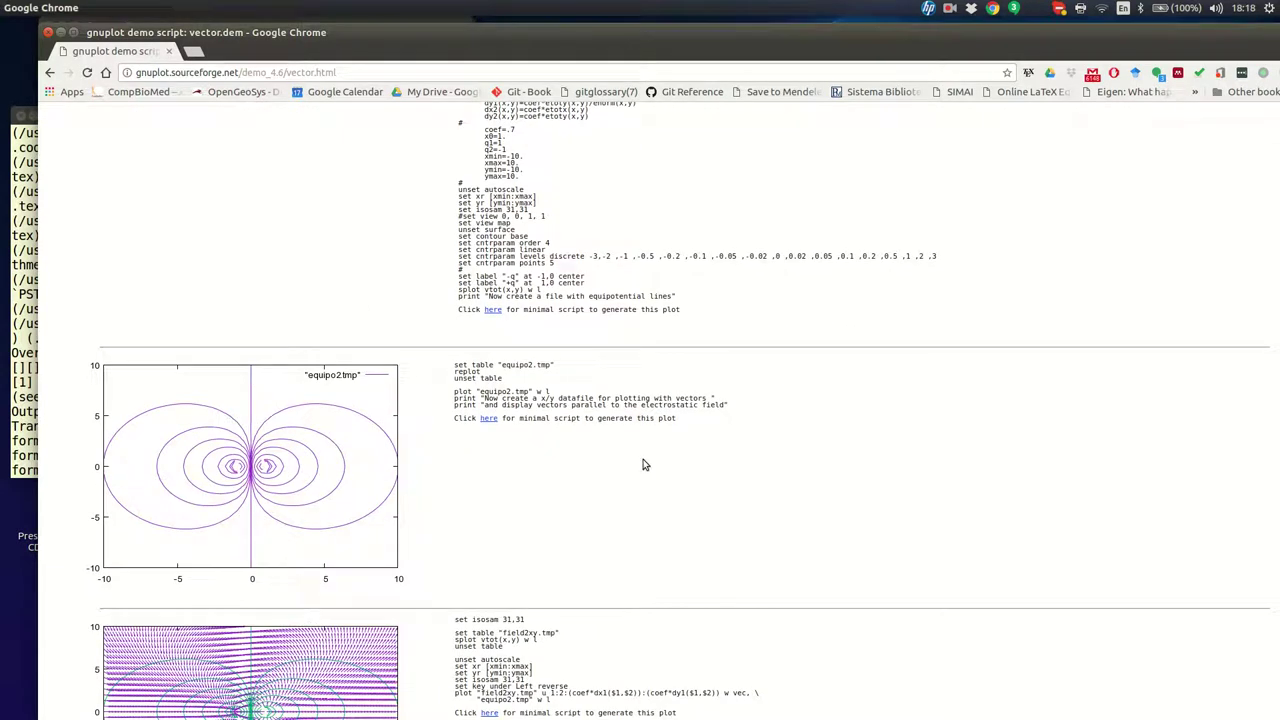
scroll(644, 464, down, 3)
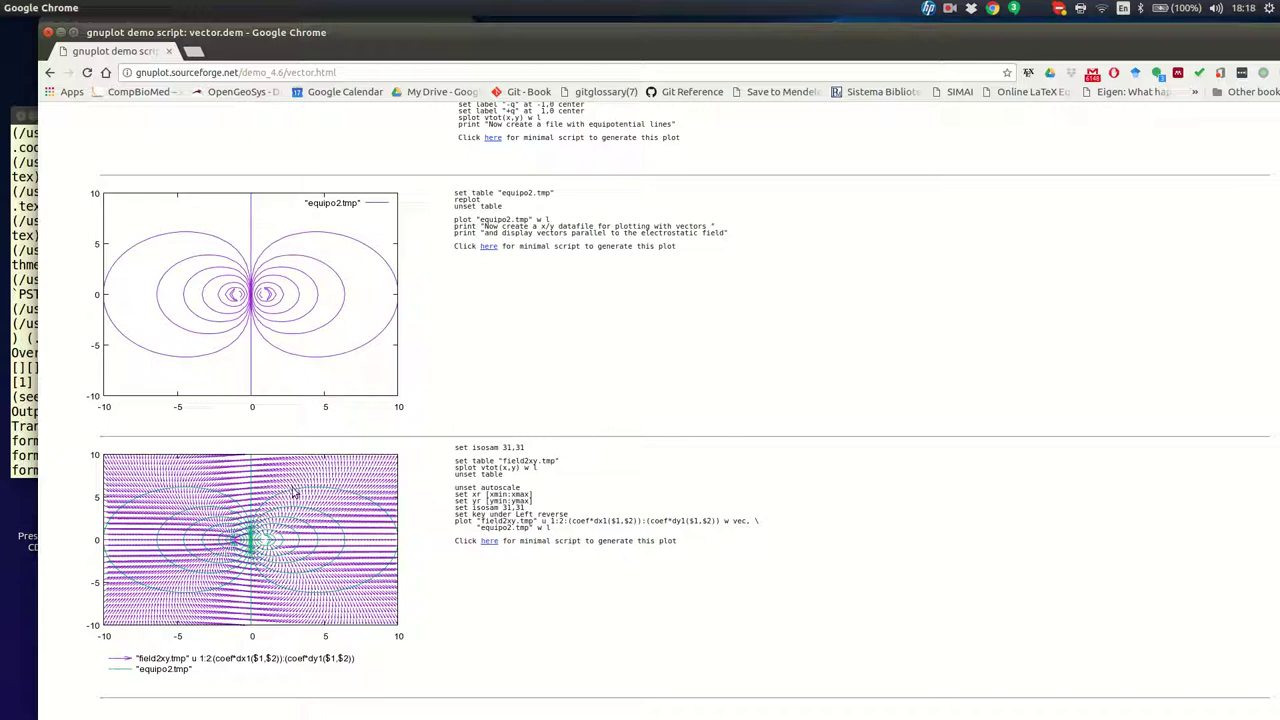
scroll(350, 560, up, 5)
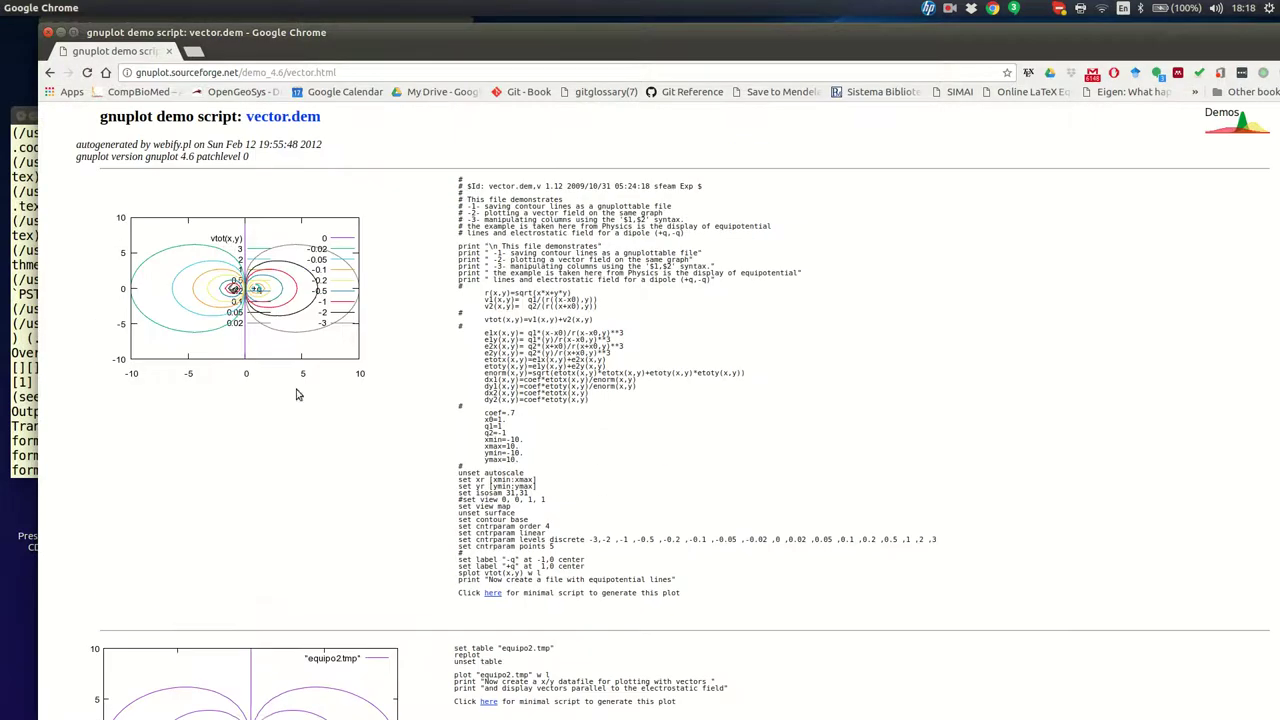
click(51, 73)
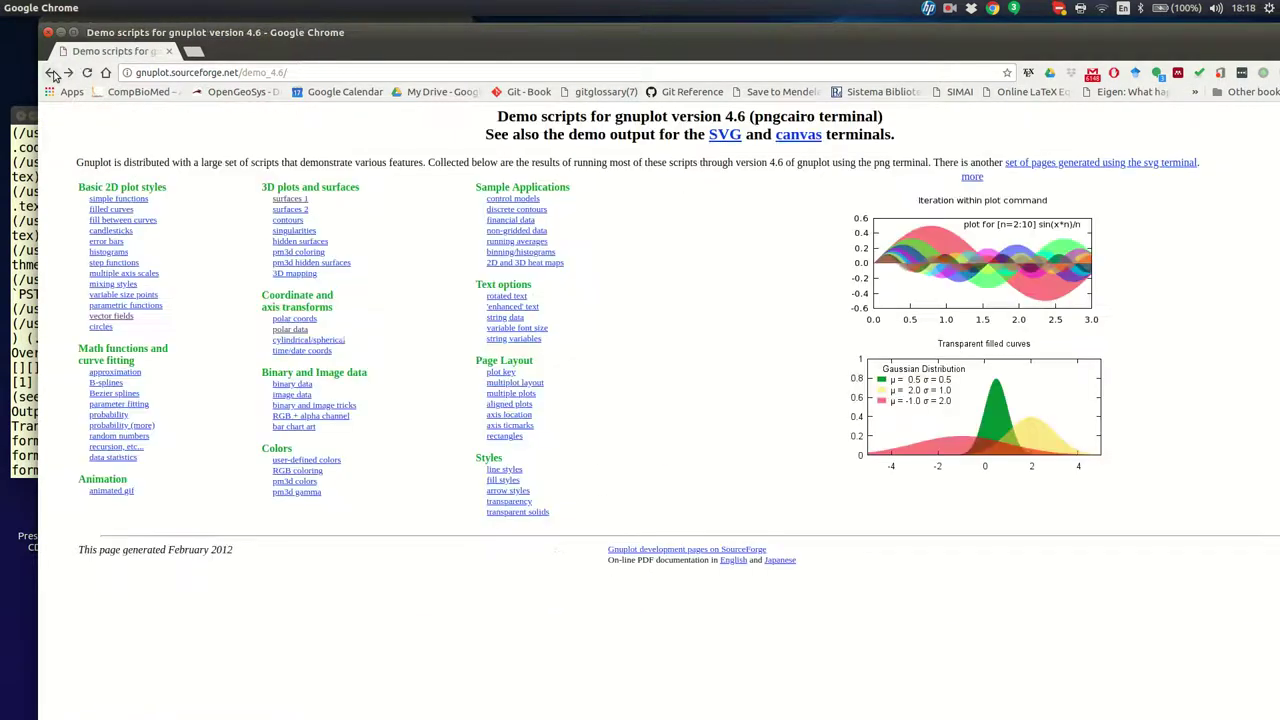
- Open the 'error bars' demo (mgr.dem) and scroll through its Bragg reflection plots
click(112, 243)
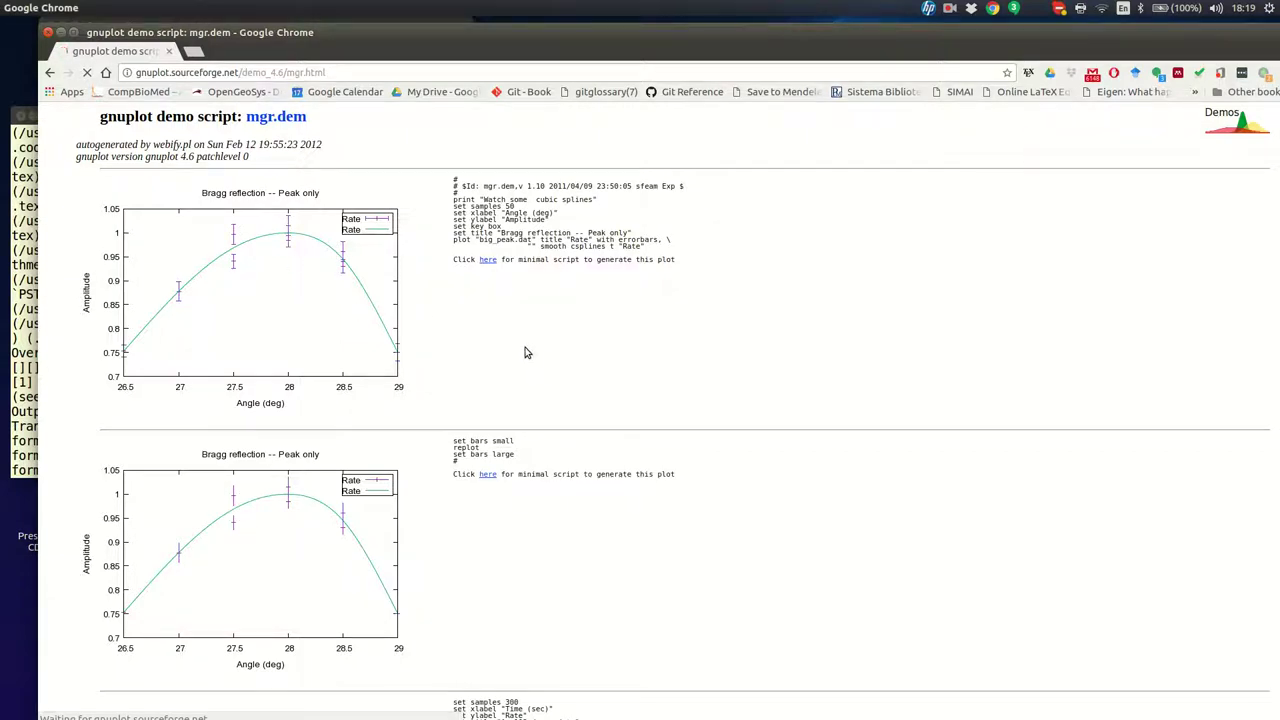
scroll(525, 351, down, 3)
scroll(527, 352, up, 3)
- Unmaximize Chrome by dragging its title bar down and raise the Temp terminal window
drag(350, 33, 628, 266)
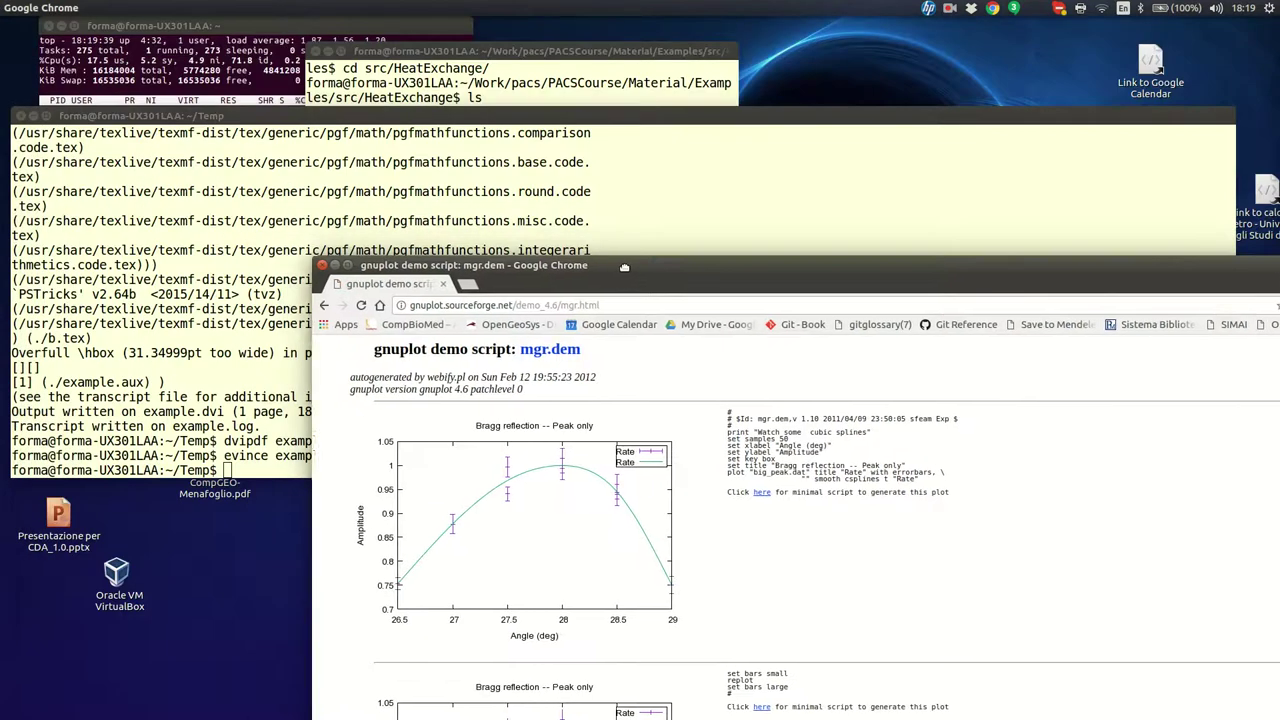
click(630, 203)
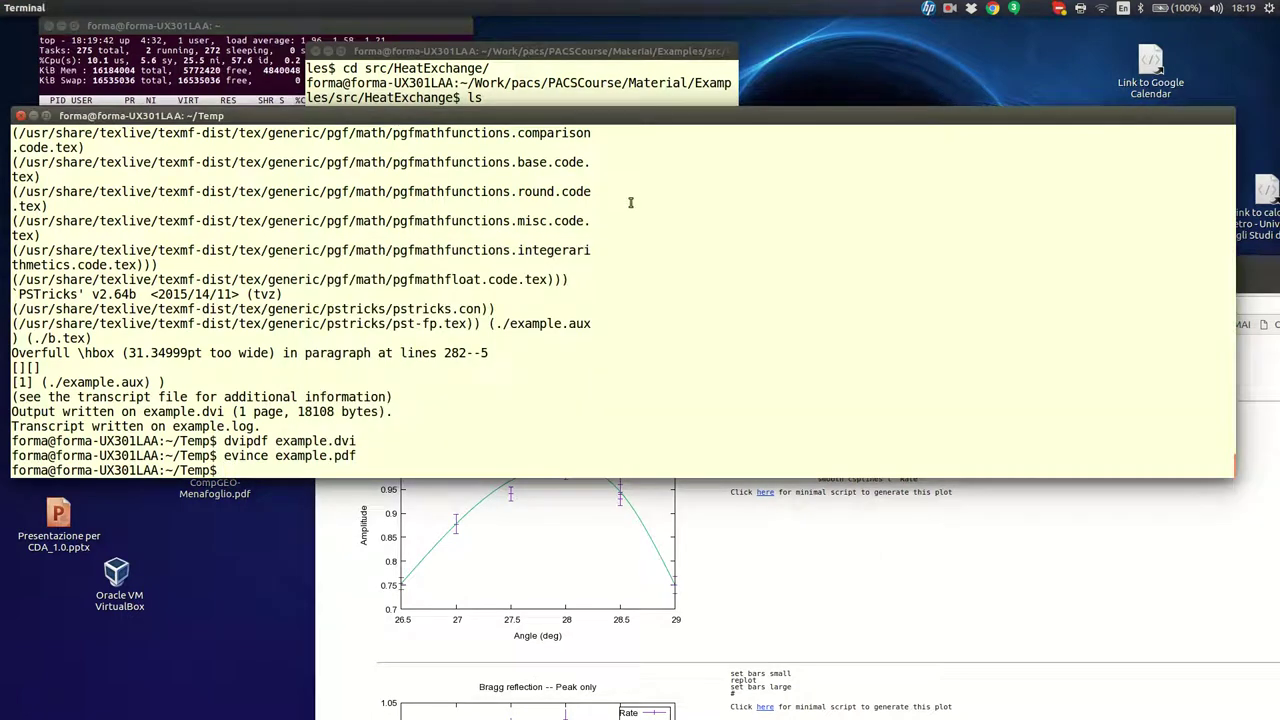